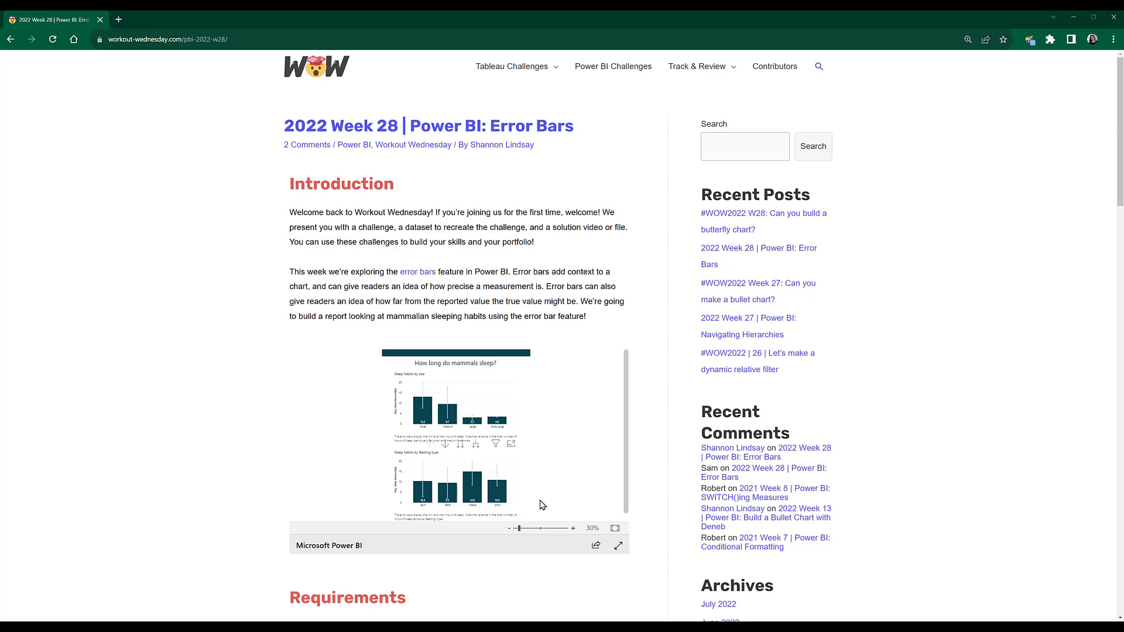
- Review the example mammal-sleep report full screen and enlarged, then reset the browser zoom
left_click(618, 545)
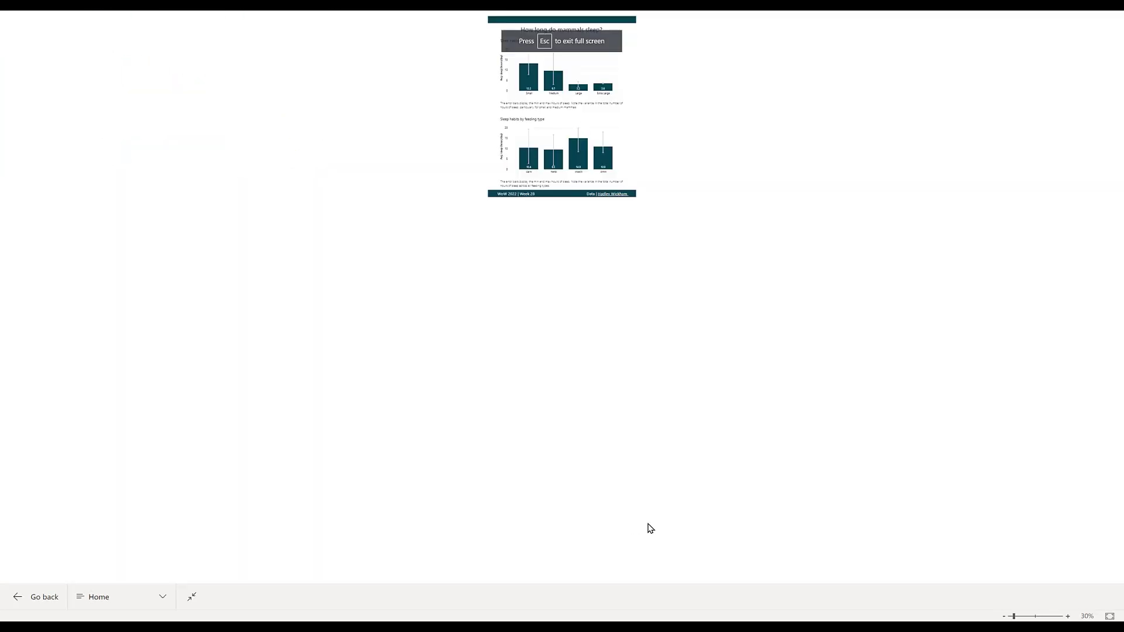
left_click(1039, 616)
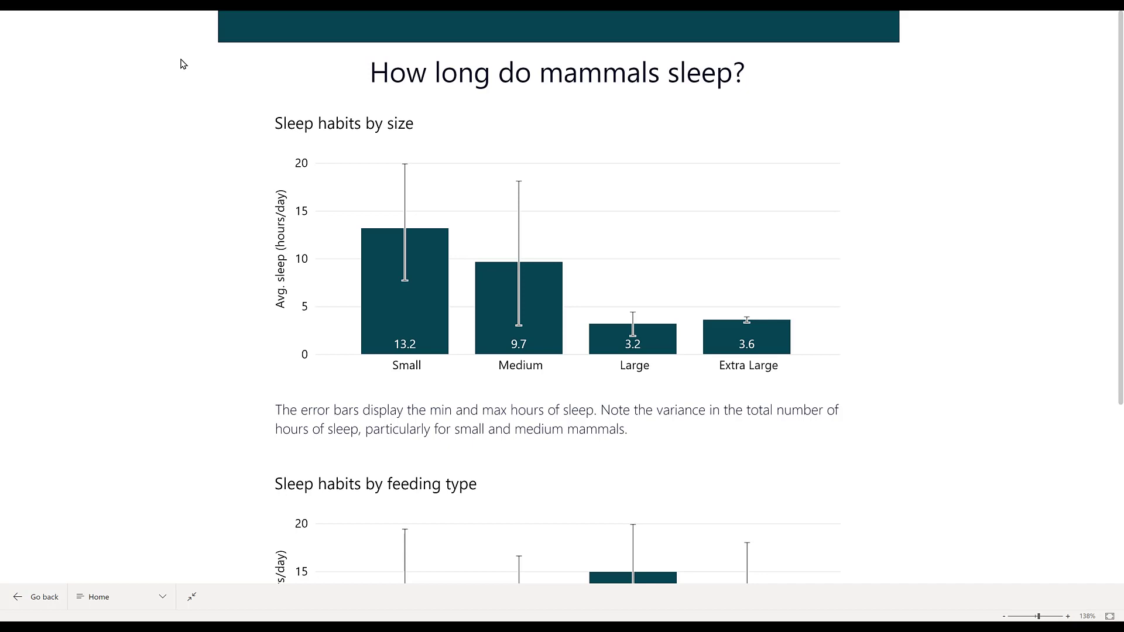
key("ctrl+0")
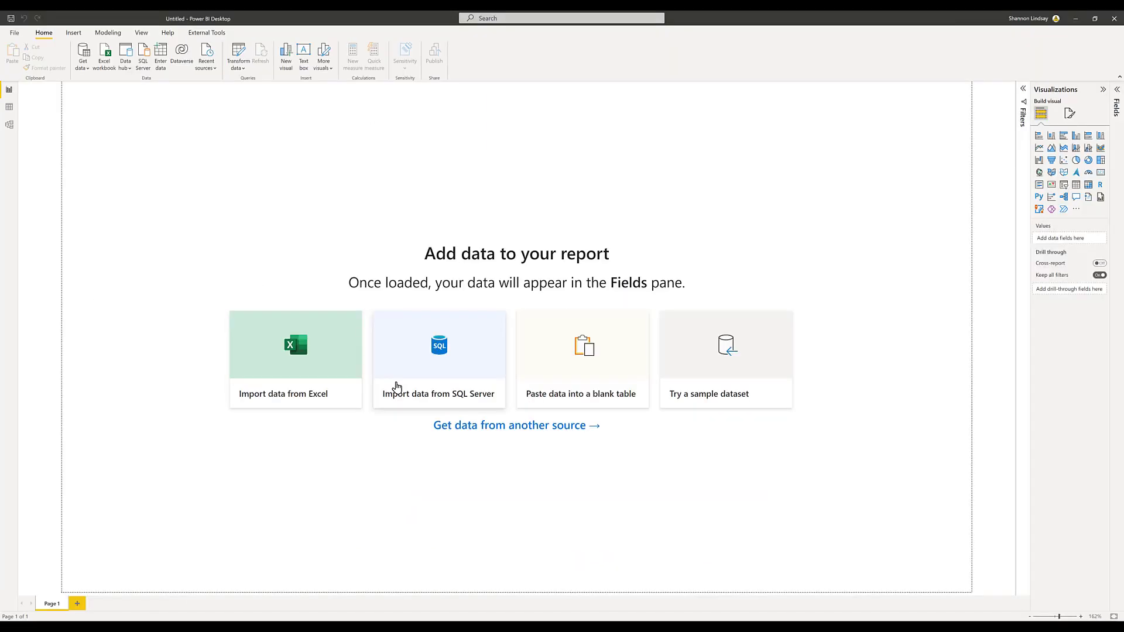
- Add a Web data source using the pasted raw GitHub URL ending in msleep.csv
left_click(84, 69)
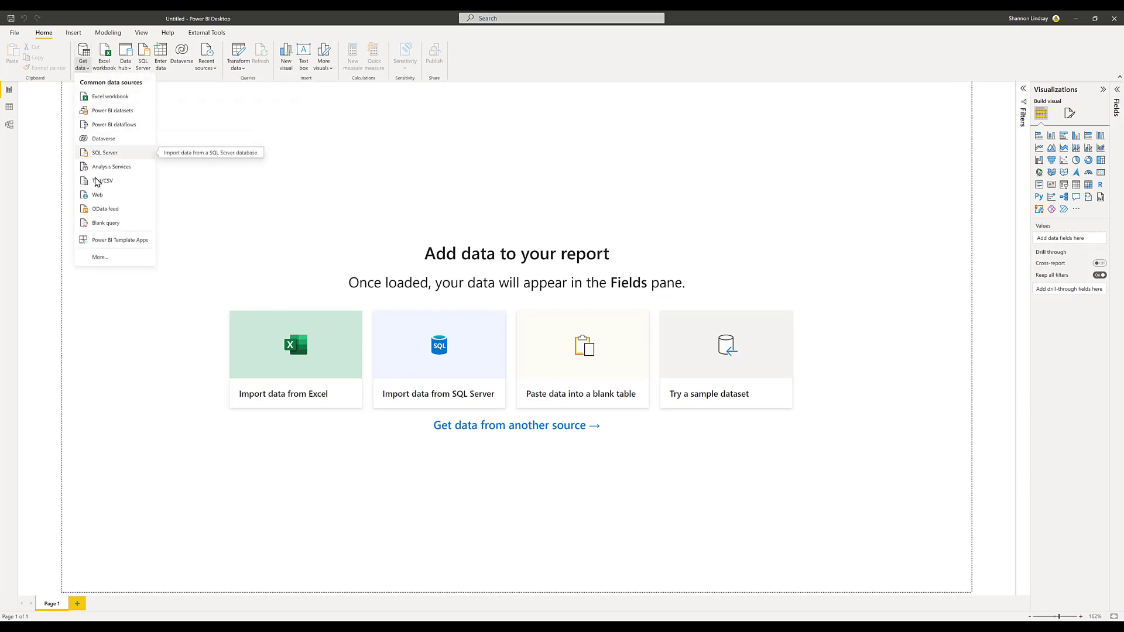
left_click(95, 200)
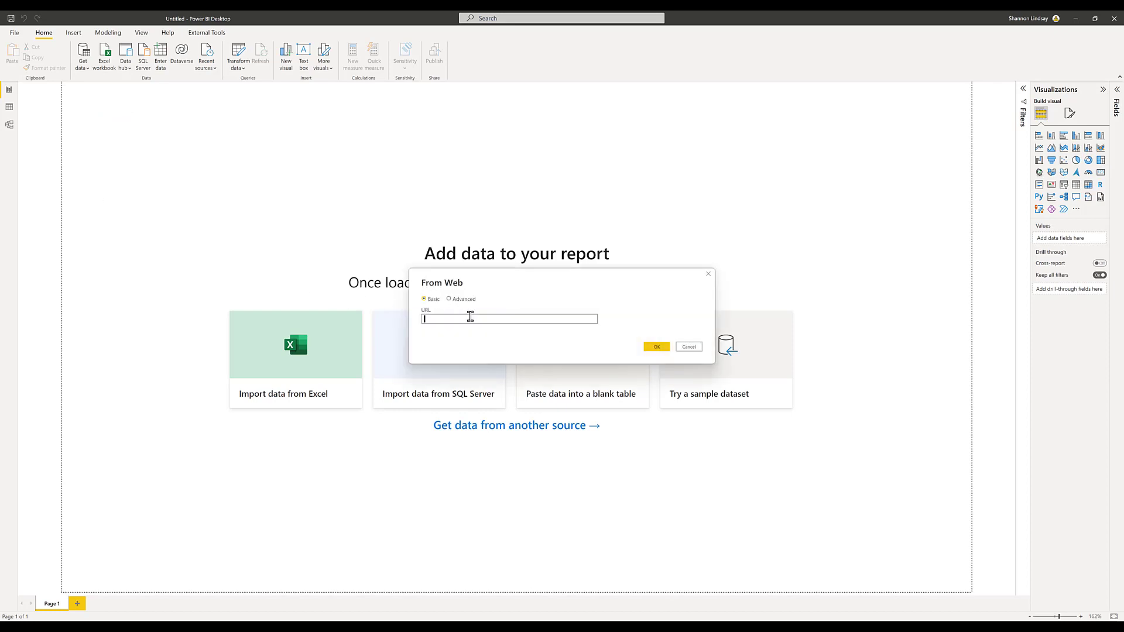
type("https://raw.githubusercontent.com/tidyverse/ggplot2/main/data-raw/msleep.csv")
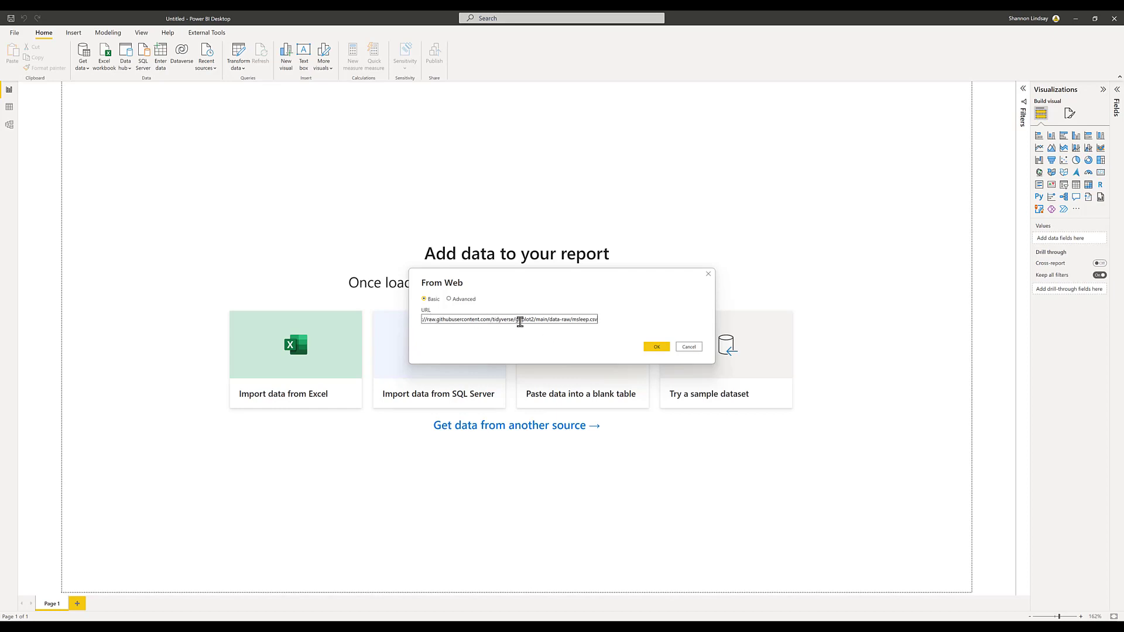
left_click_drag(426, 318, 615, 324)
left_click(436, 322)
left_click(622, 325)
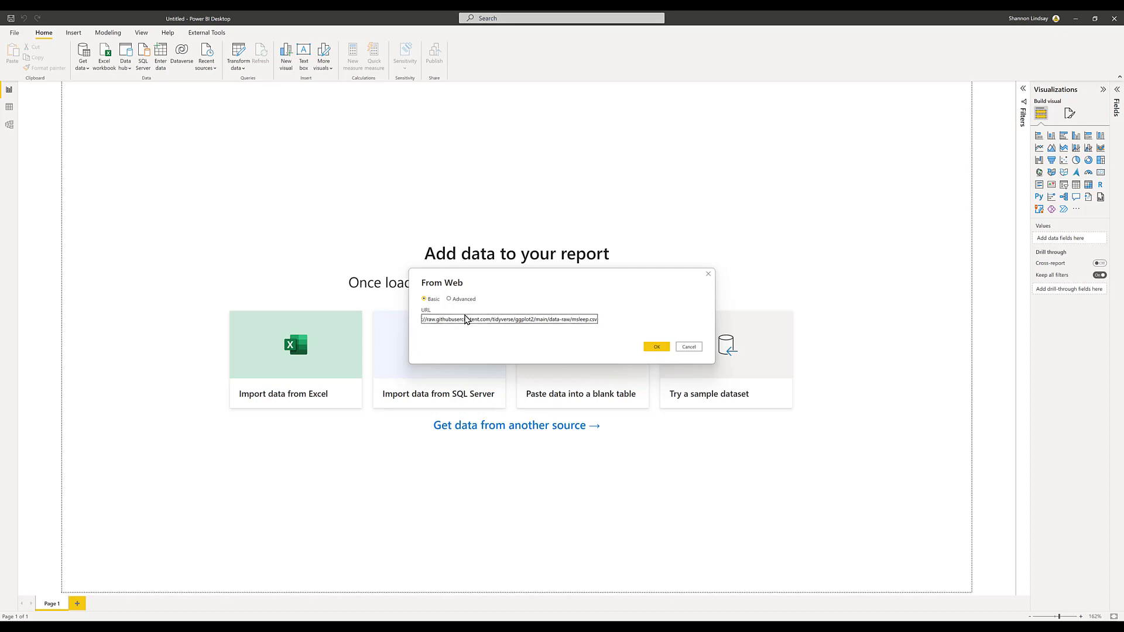
left_click(573, 320)
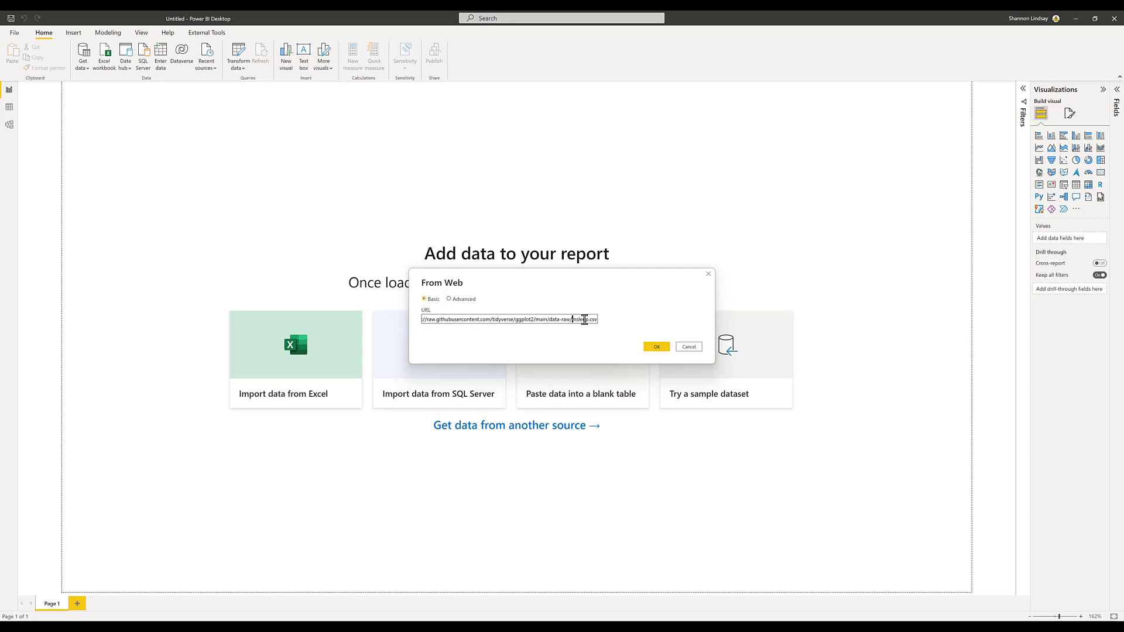
left_click(655, 346)
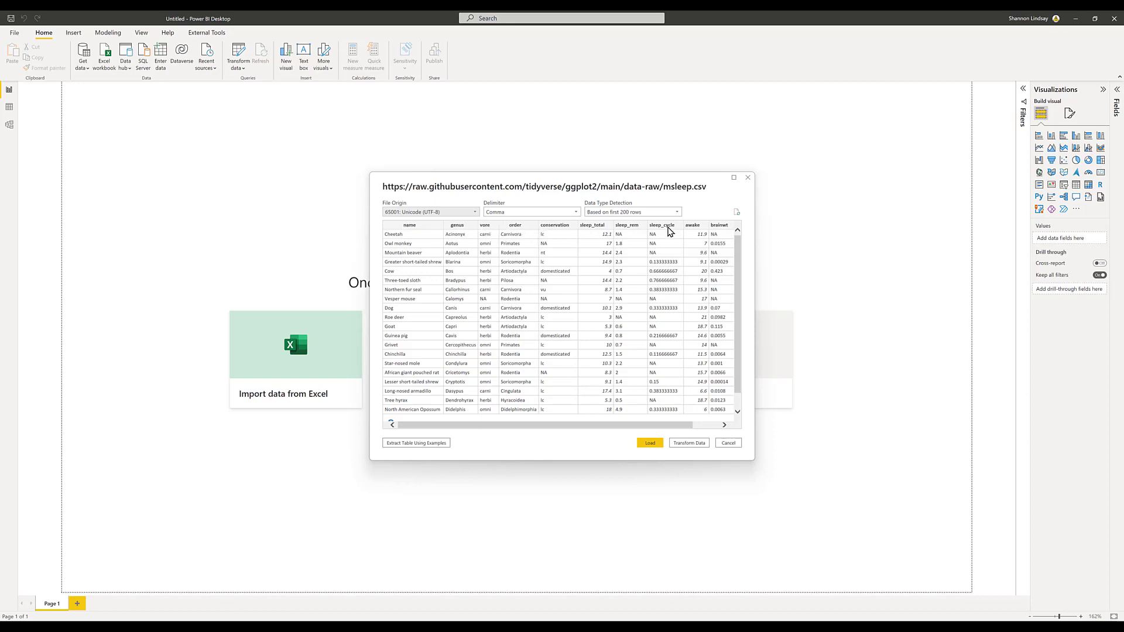
- Choose Transform Data to open the msleep.csv preview in Power Query Editor
left_click(690, 444)
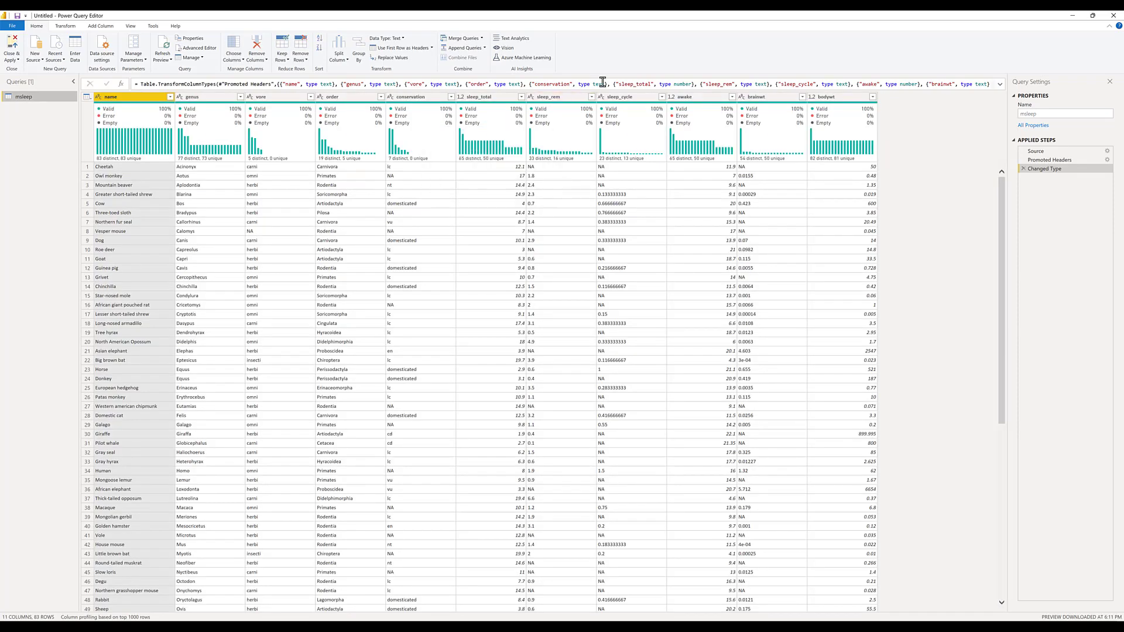
left_click(640, 97)
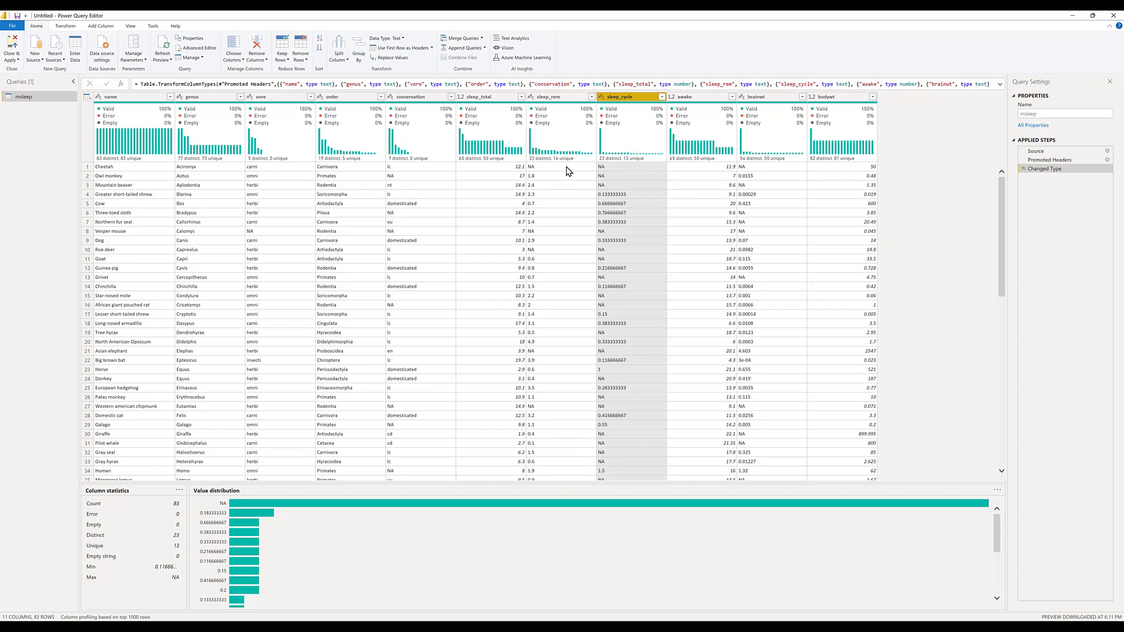
left_click(619, 168)
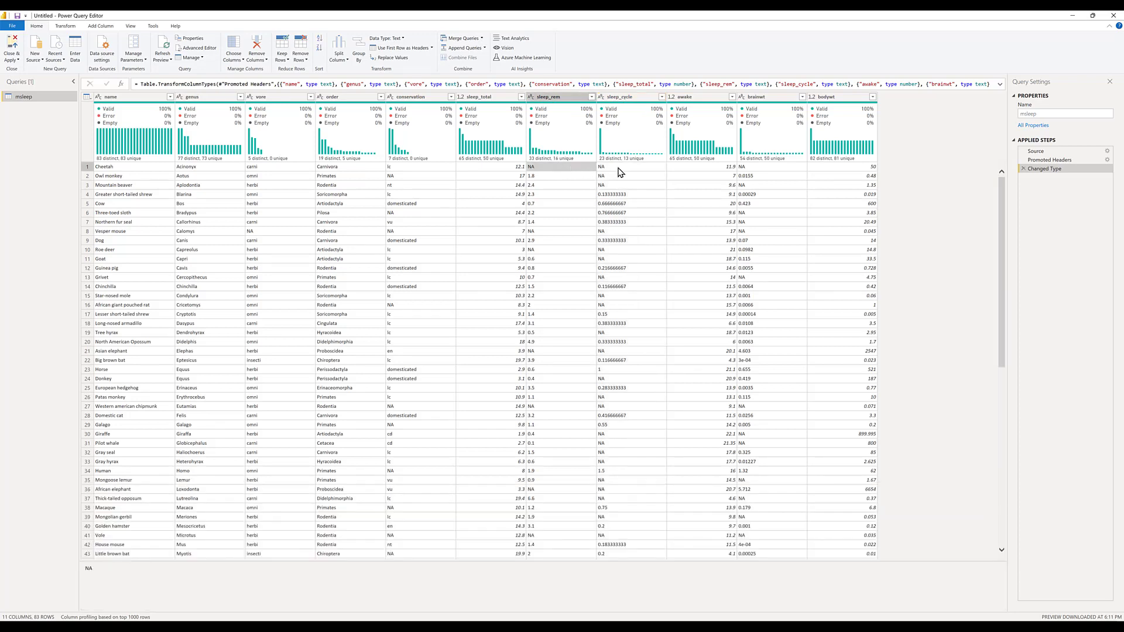
left_click(768, 168)
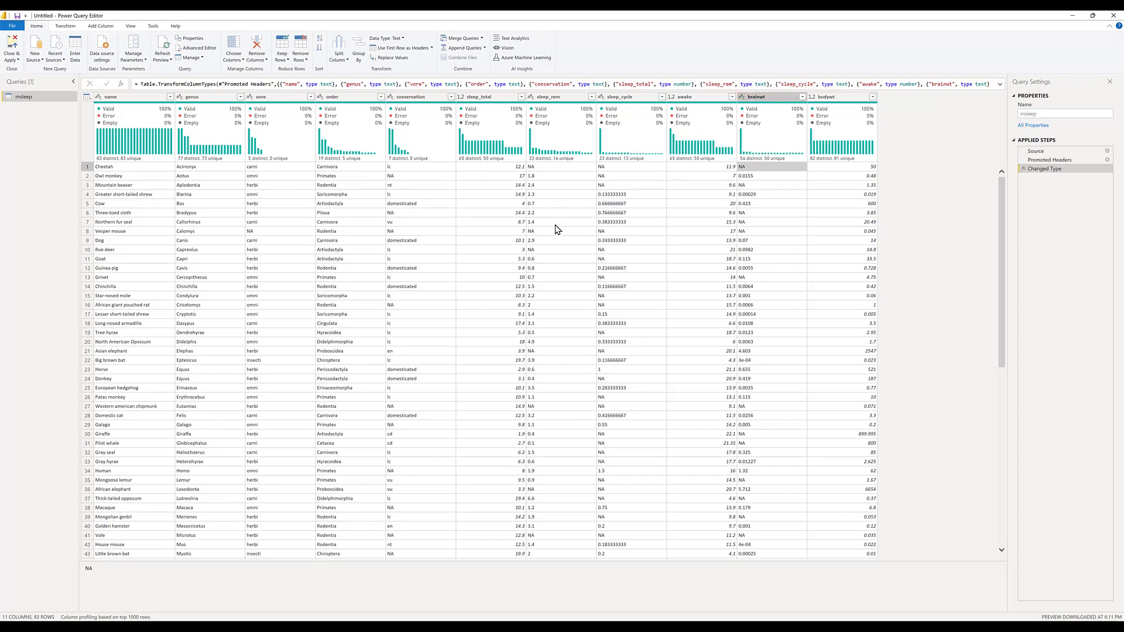
left_click(754, 98)
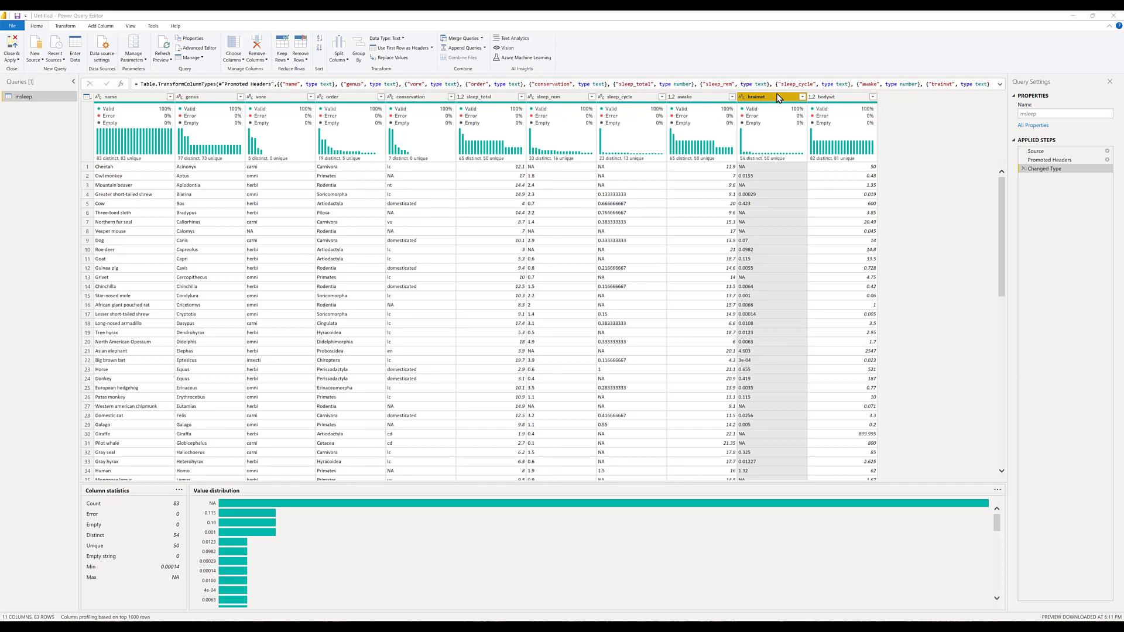
left_click(825, 97)
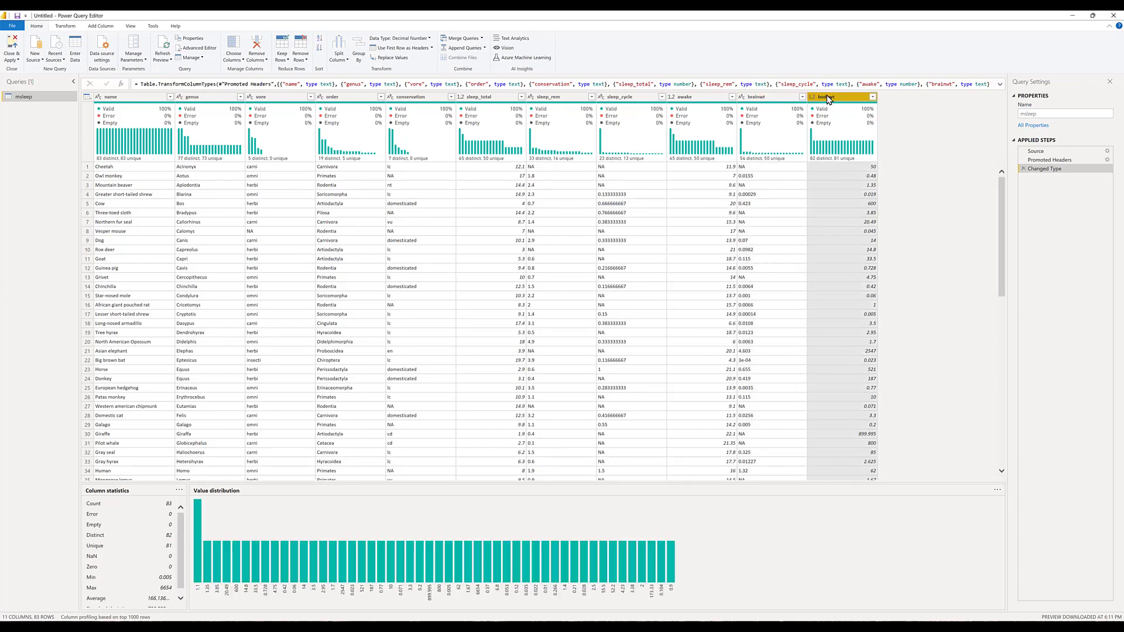
left_click(501, 98)
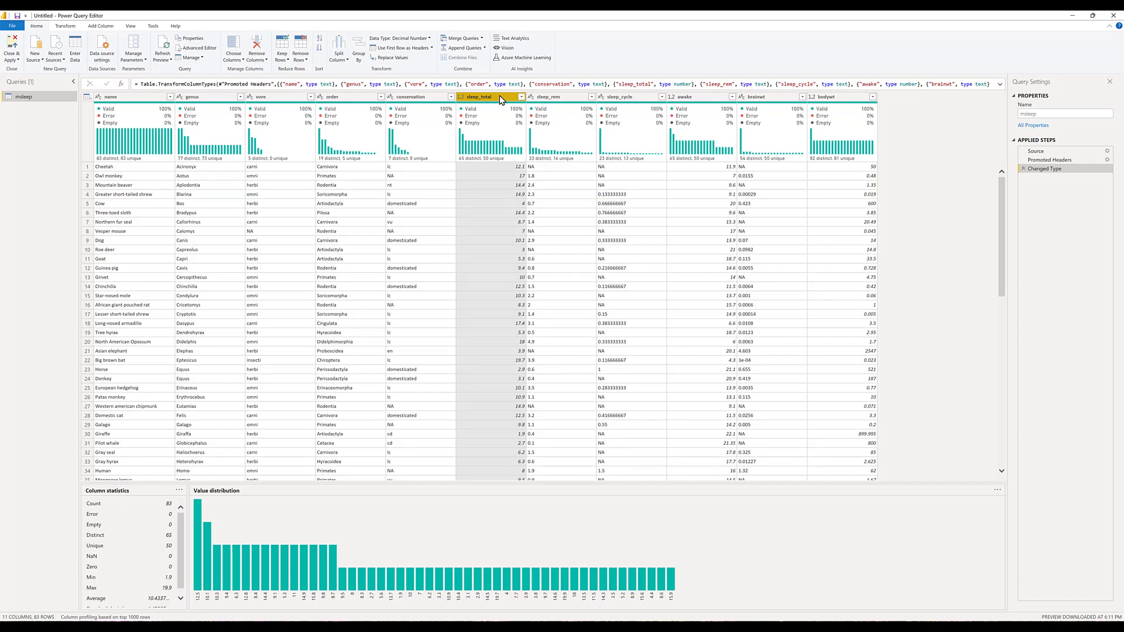
scroll(493, 284, "down", 3)
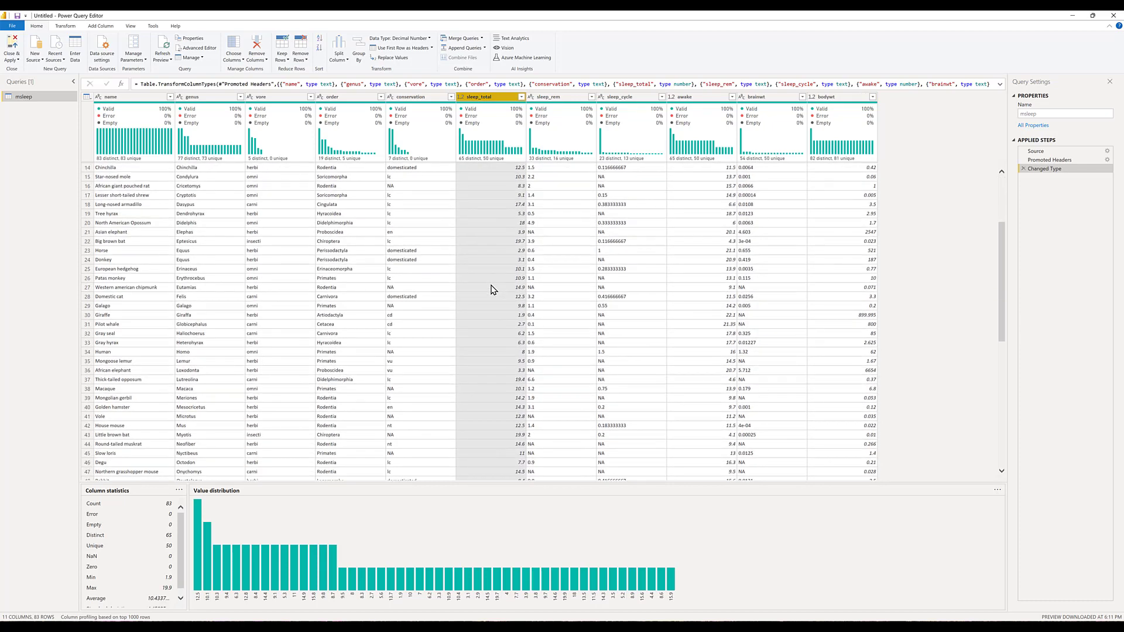
scroll(494, 289, "up", 3)
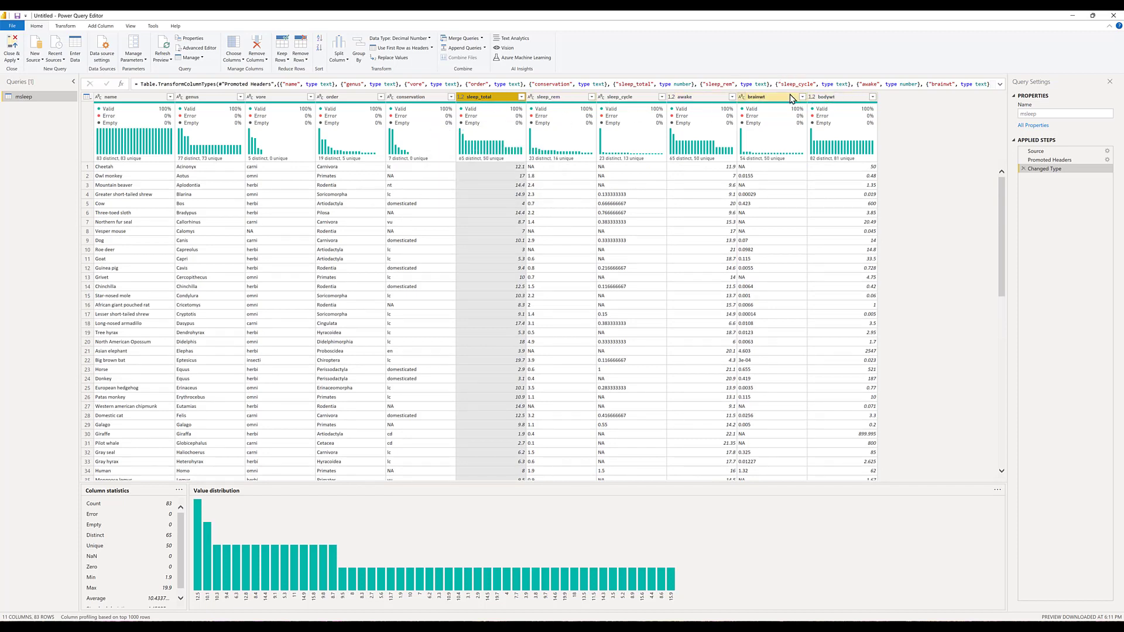
- Select bodywt, sleep_total, vore and name, then remove all other msleep columns
left_click(846, 99)
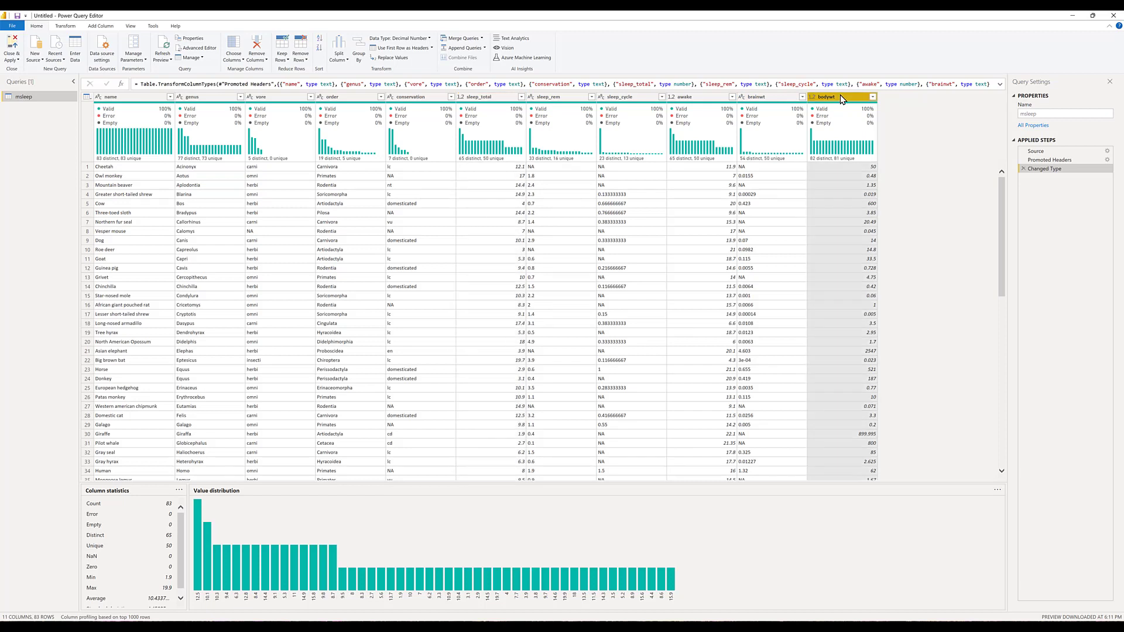
left_click(501, 99, "ctrl")
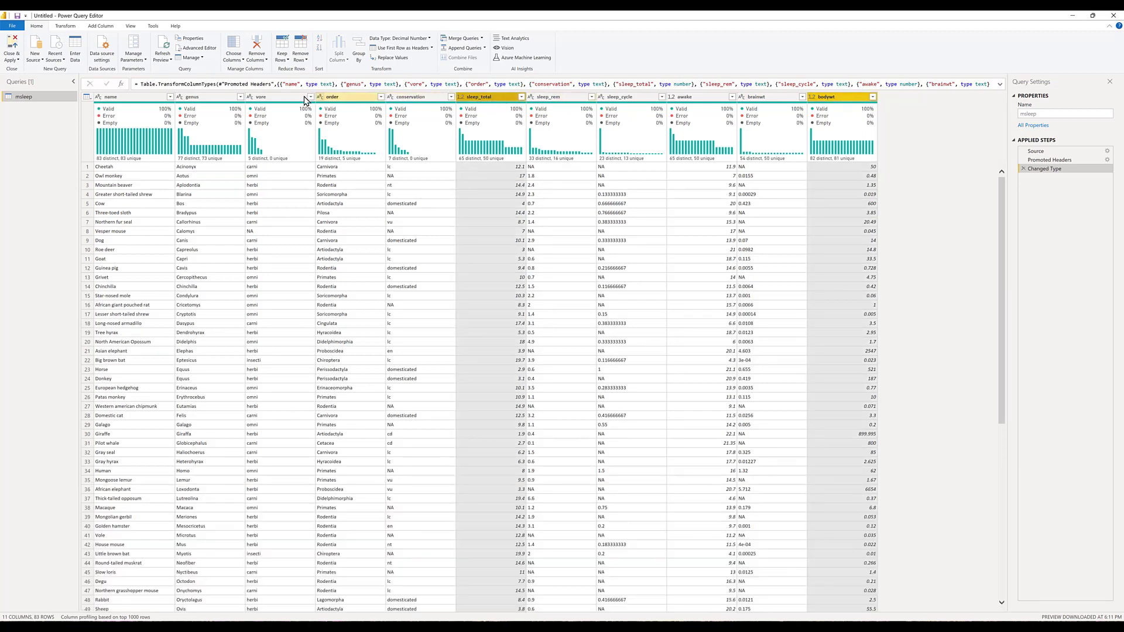
left_click(265, 100, "ctrl")
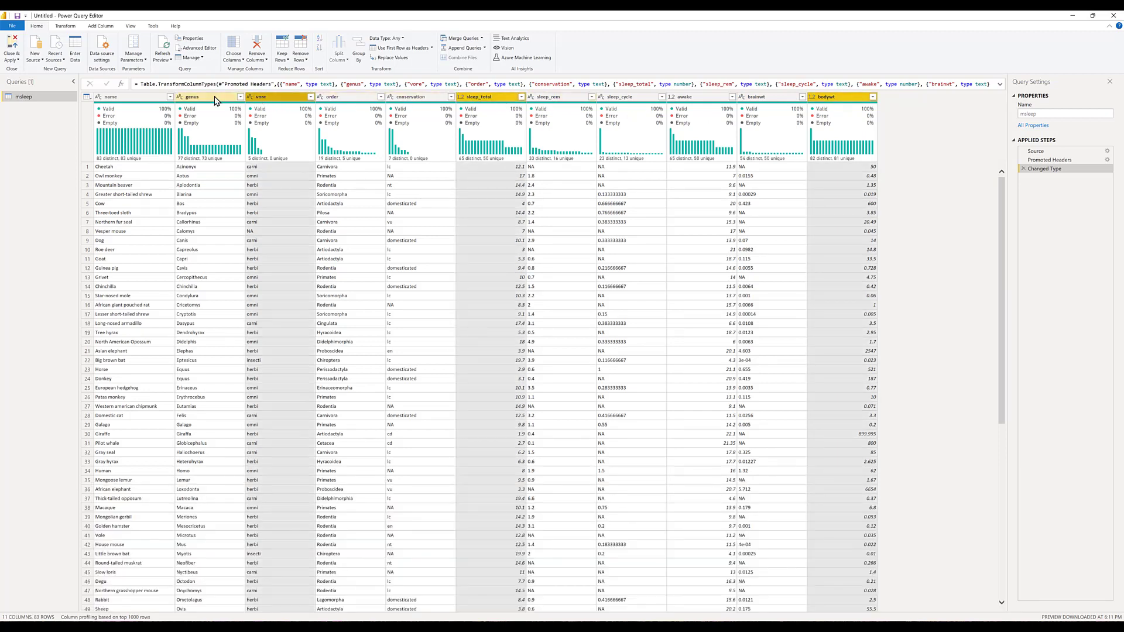
left_click(219, 99, "ctrl")
left_click(148, 99, "ctrl")
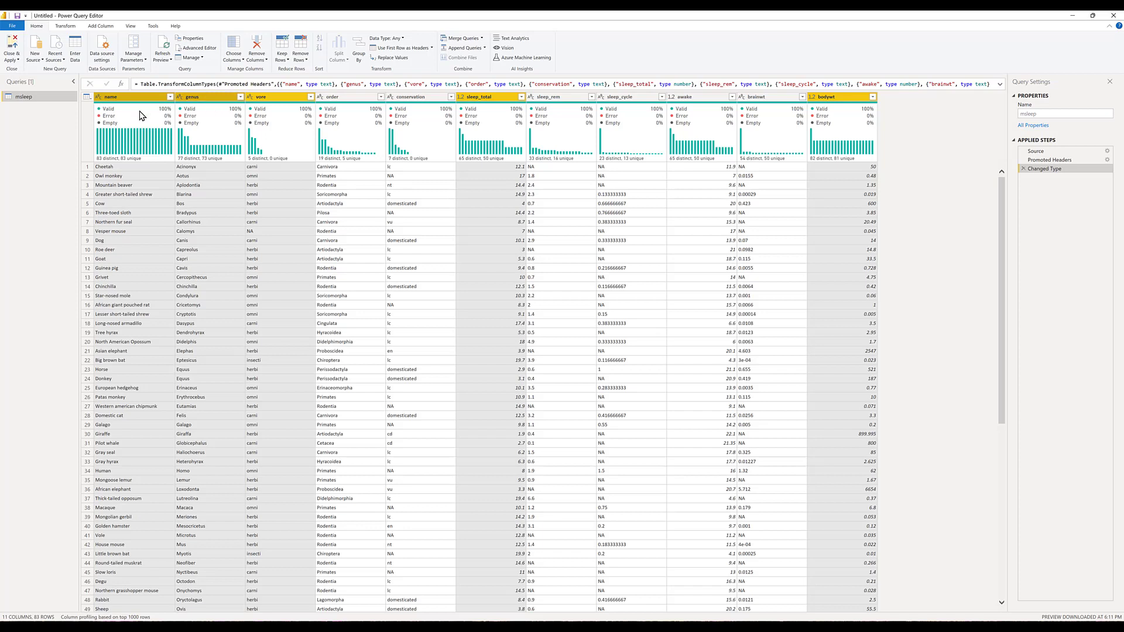
left_click(213, 103, "ctrl")
right_click(141, 103)
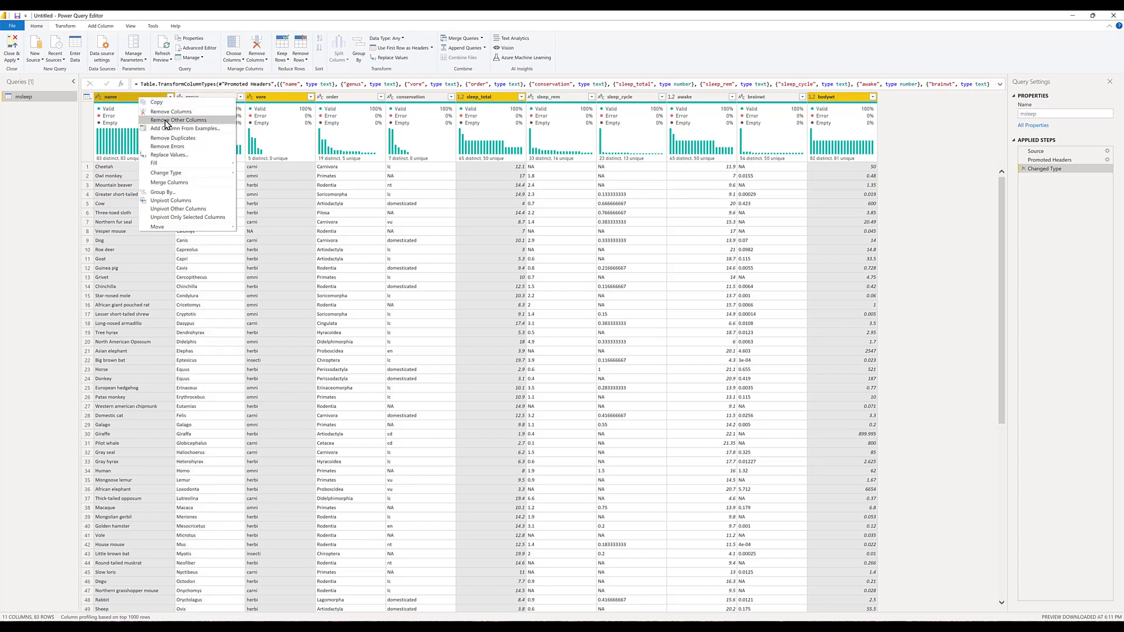
left_click(167, 120)
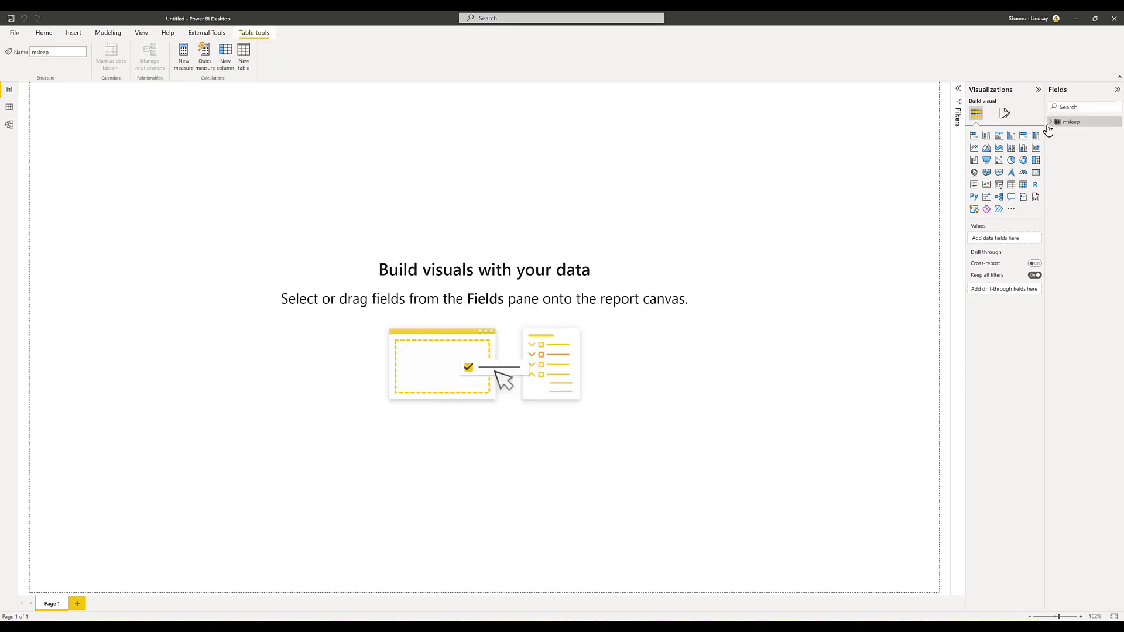
- Expand msleep's fields and view its rows in Data view, inspecting the bodywt column
left_click(1050, 123)
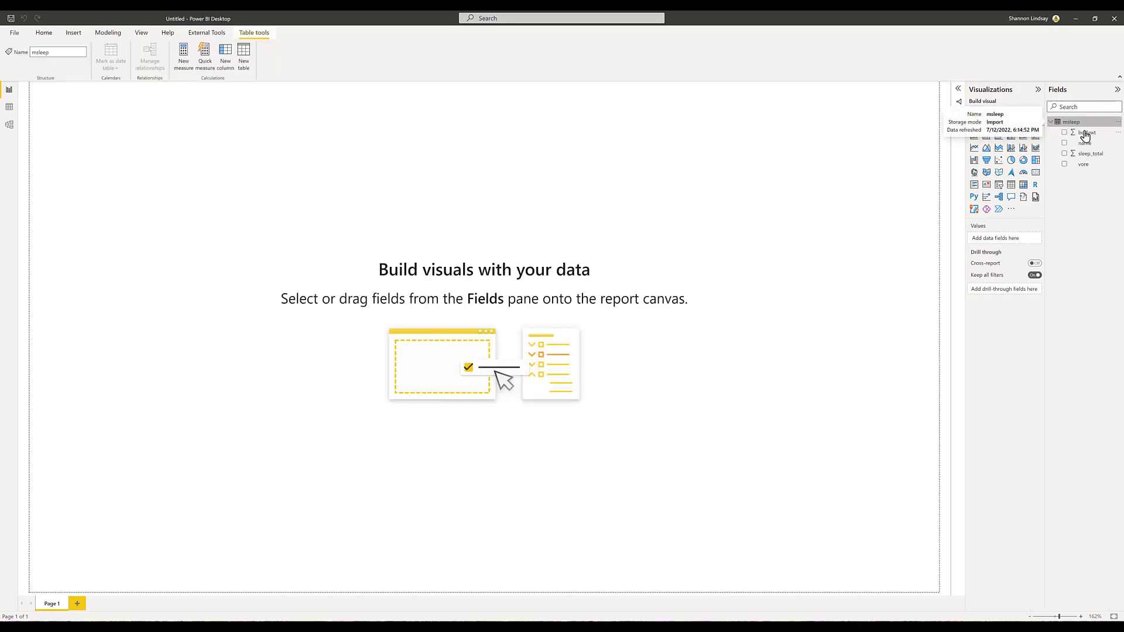
left_click(15, 110)
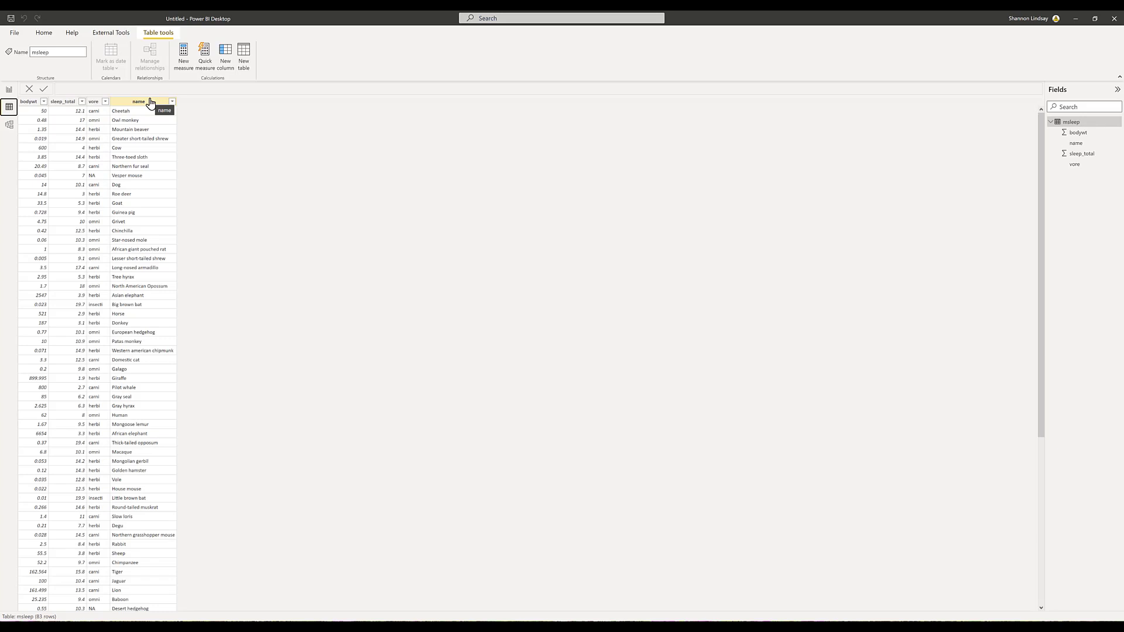
left_click(29, 102)
left_click(45, 105)
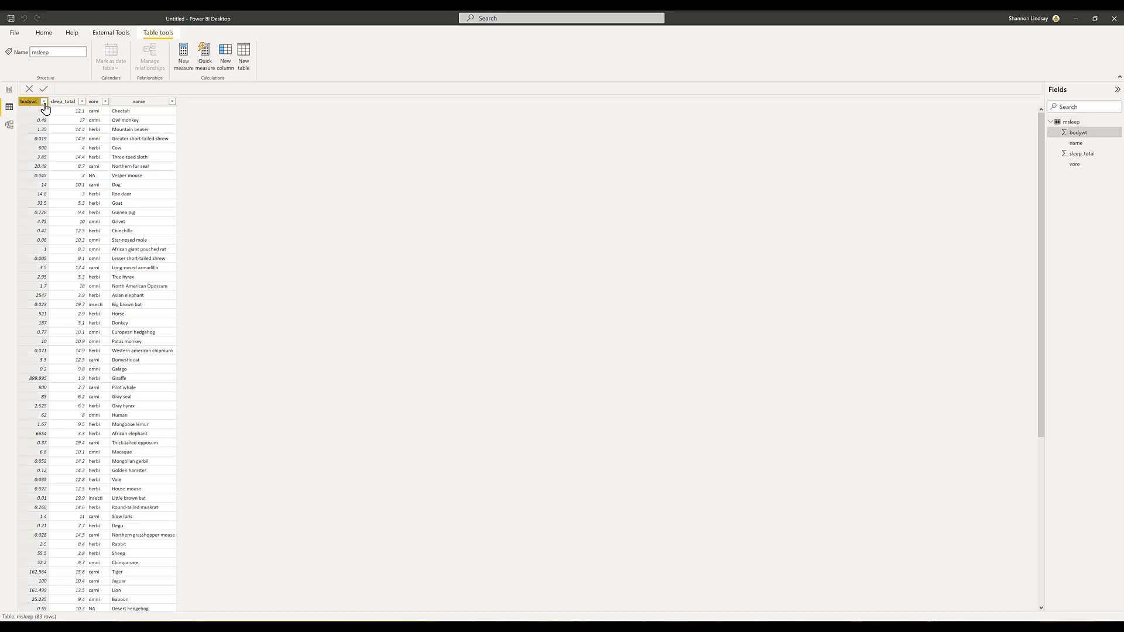
left_click(44, 102)
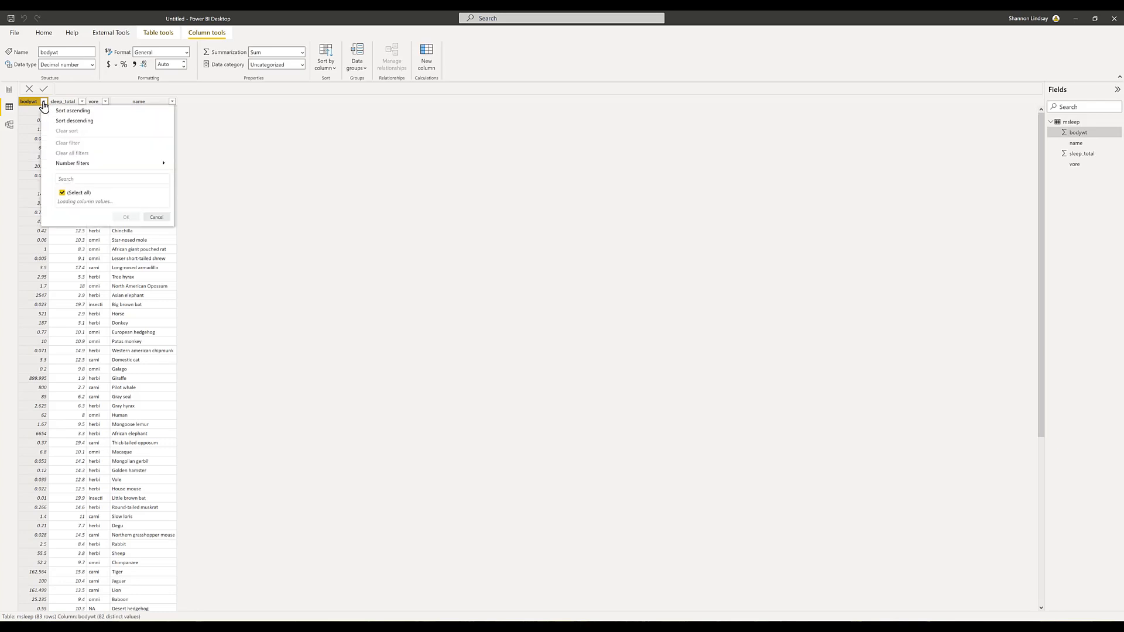
left_click_drag(166, 211, 169, 343)
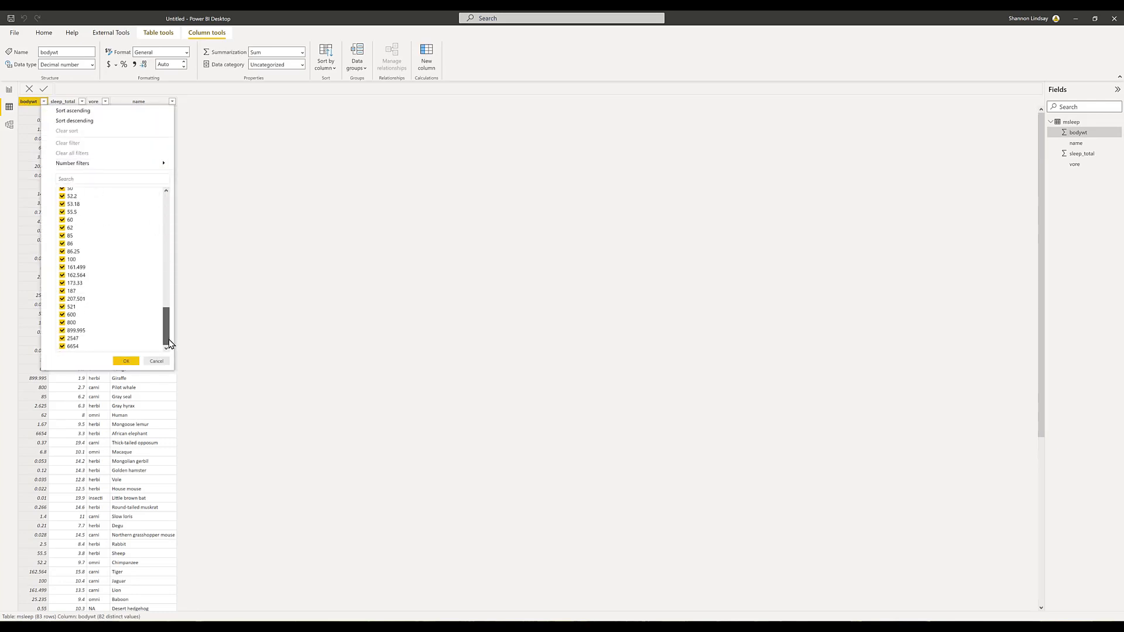
left_click_drag(169, 344, 164, 199)
left_click(155, 361)
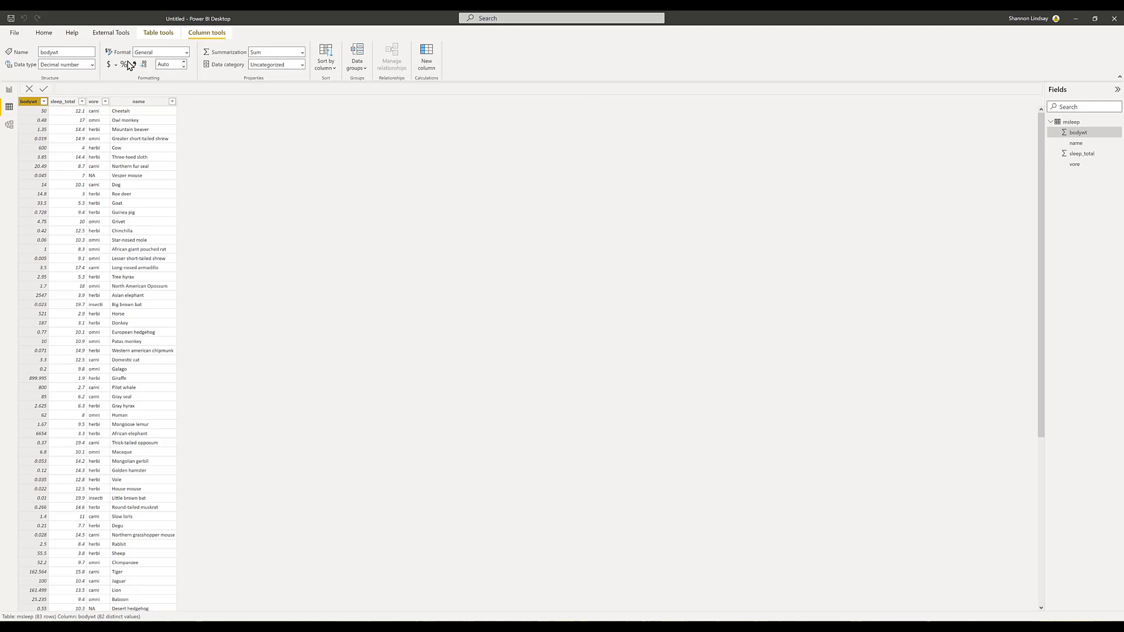
- Create measures Min Sleep = MIN(msleep[sleep_total]) and Max Sleep = MAX(msleep[sleep_total])
left_click(164, 34)
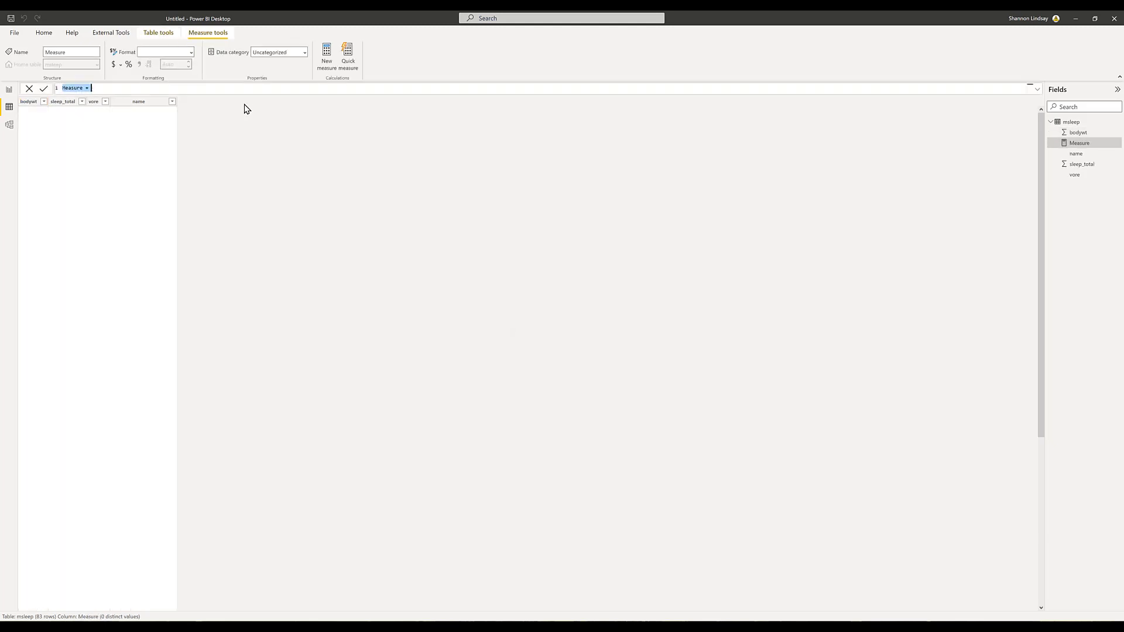
type("Min")
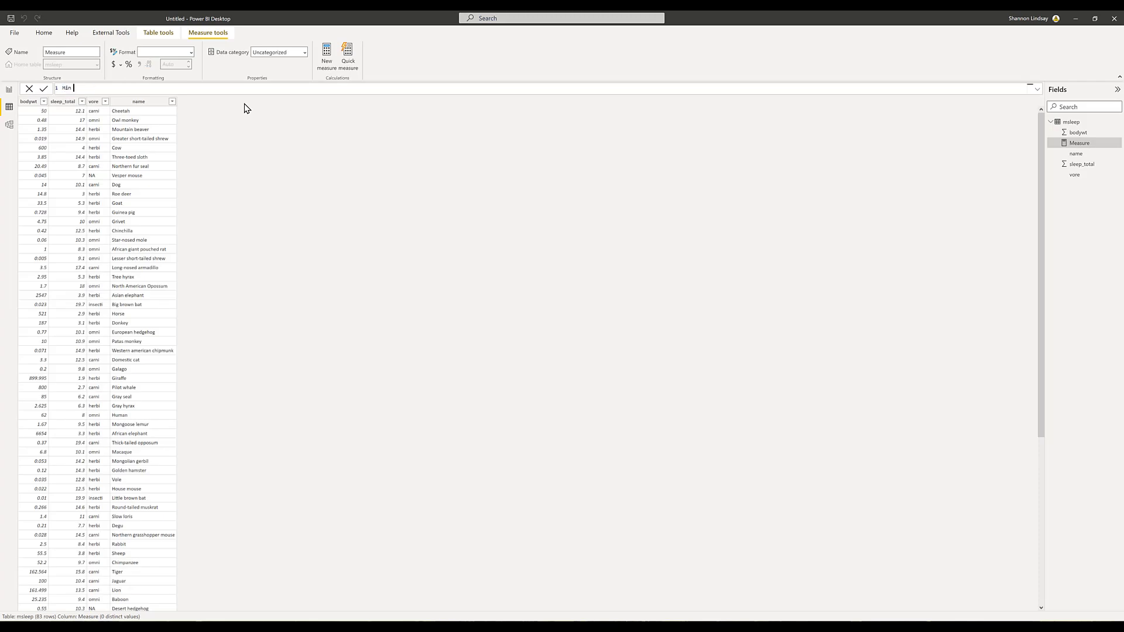
type(" Sleep = MIN(slee")
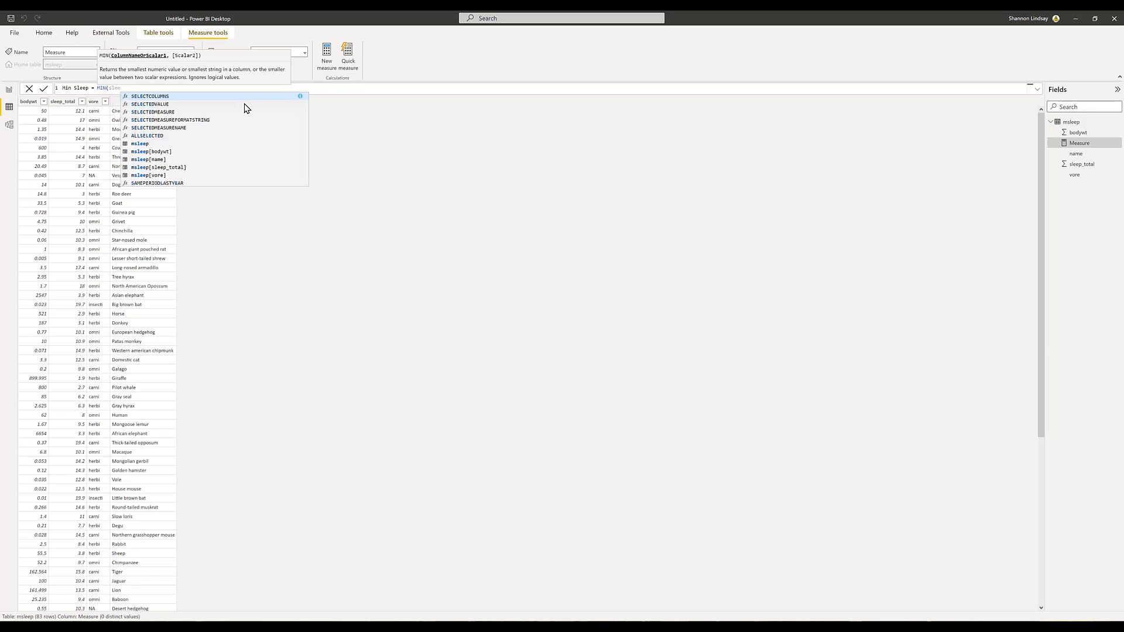
left_click(155, 168)
type(")")
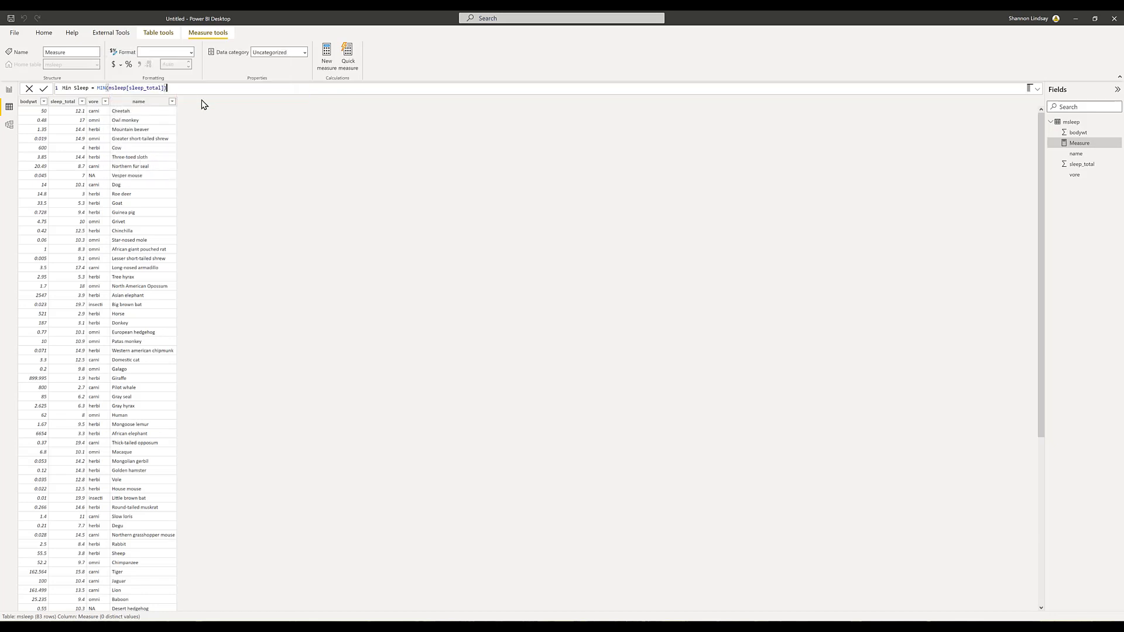
key("Return")
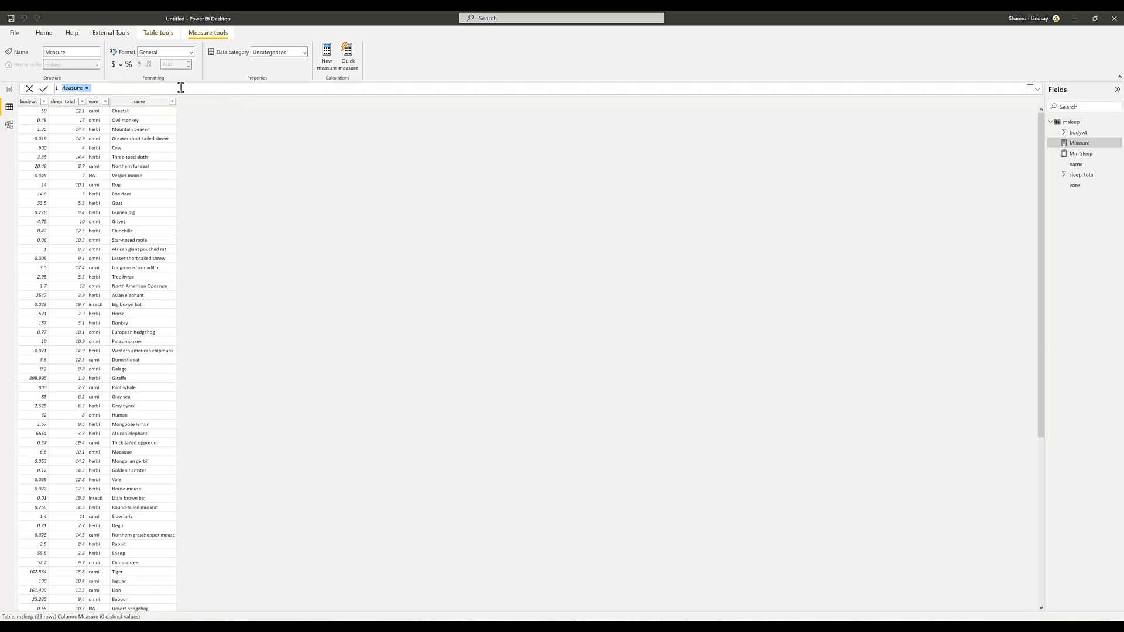
type("Max Sleep = MAX(msleep[sleep_total])")
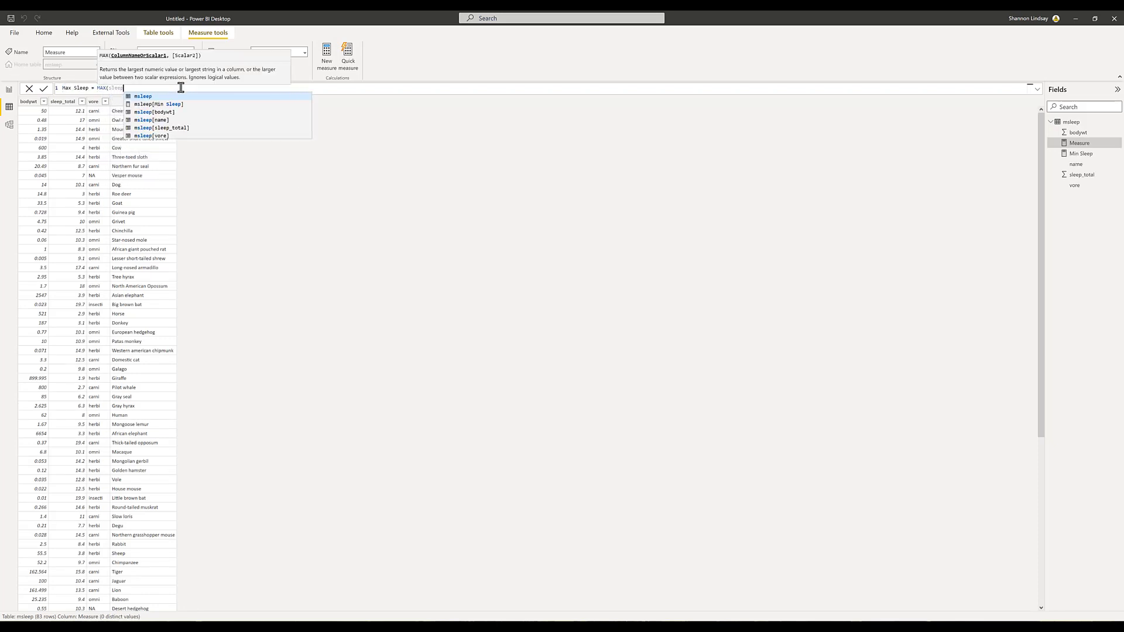
key("Return")
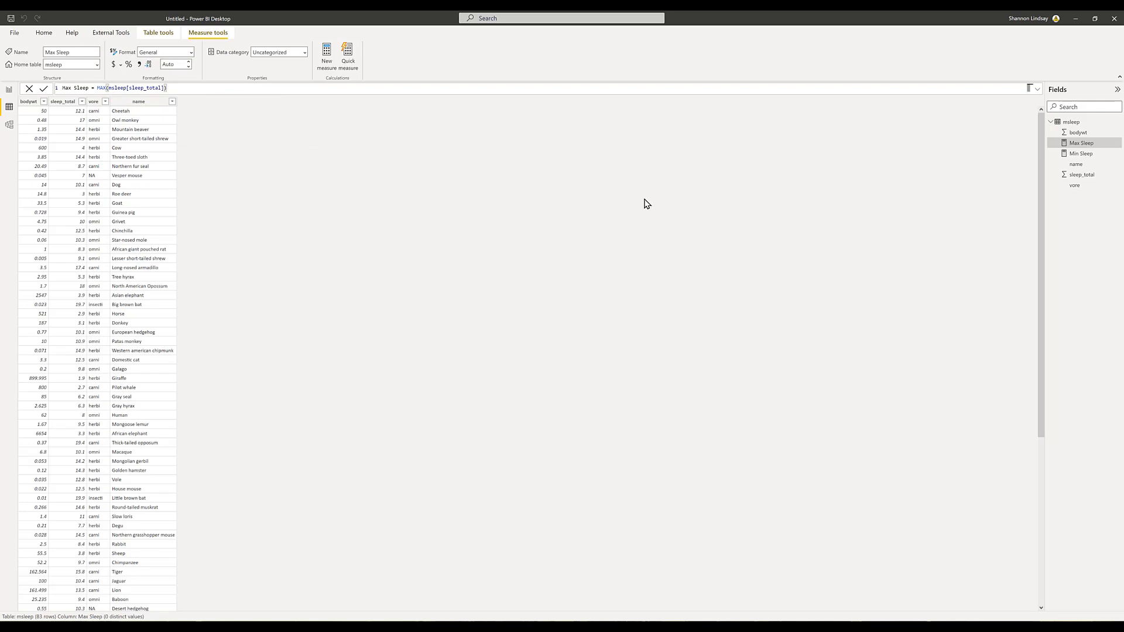
- From Report view, start a new group on the bodywt field with group type List
left_click(1079, 134)
right_click(1078, 136)
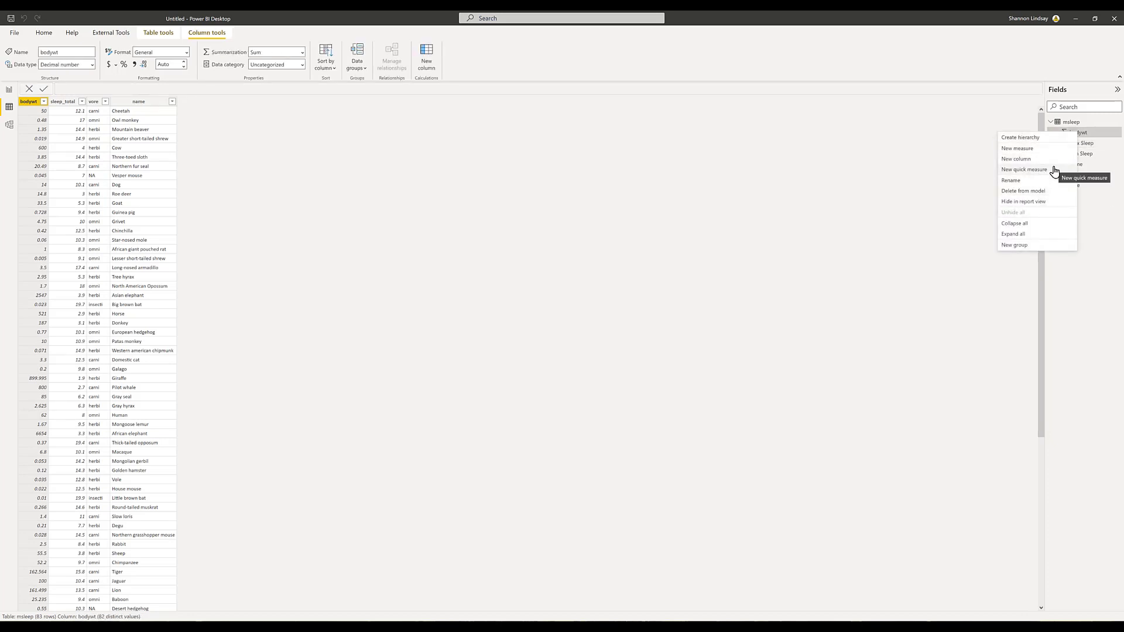
left_click(9, 89)
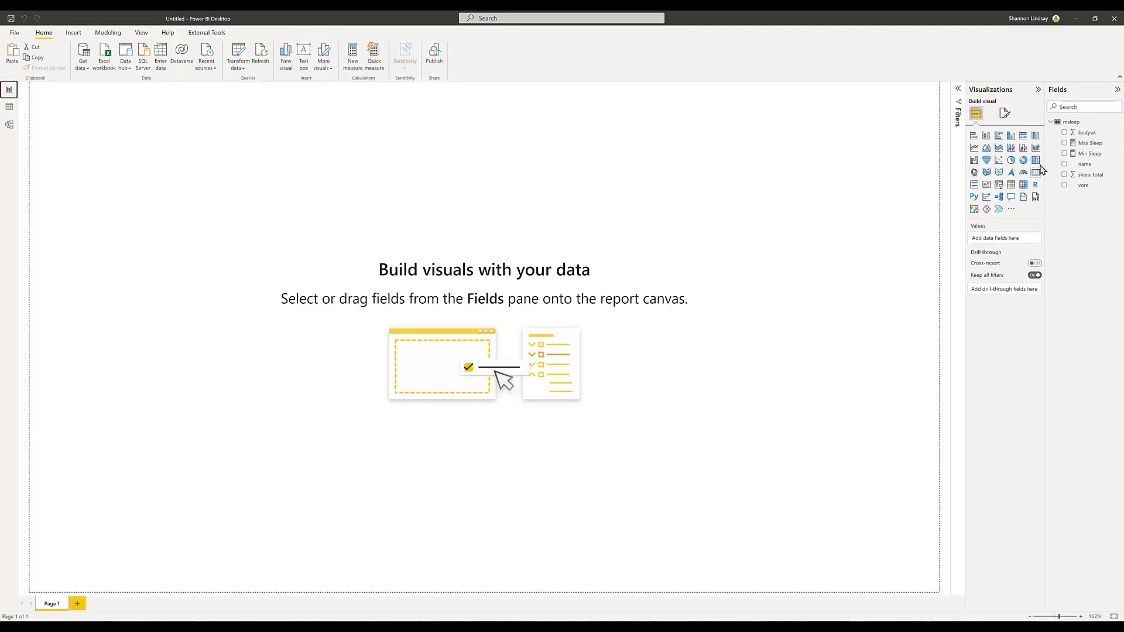
right_click(1086, 135)
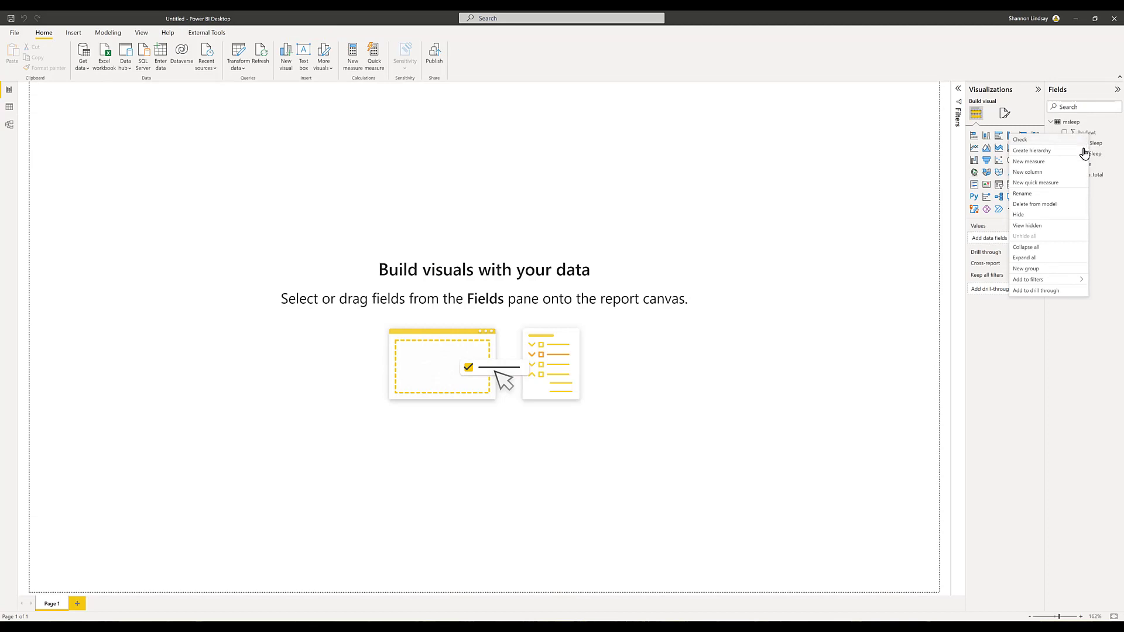
left_click(1054, 271)
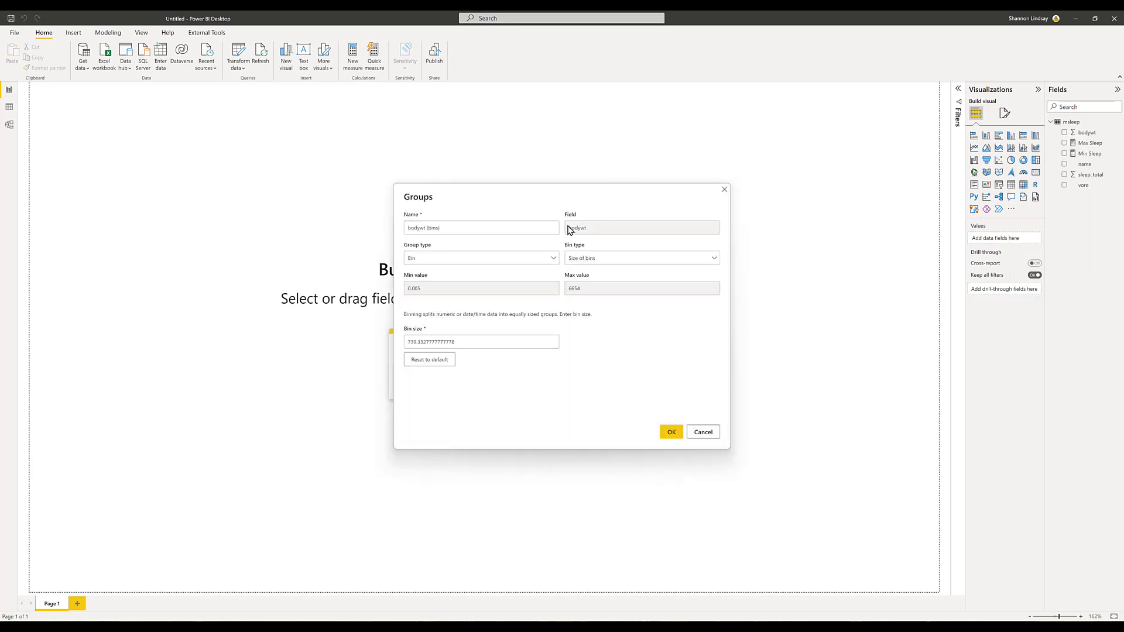
left_click(509, 258)
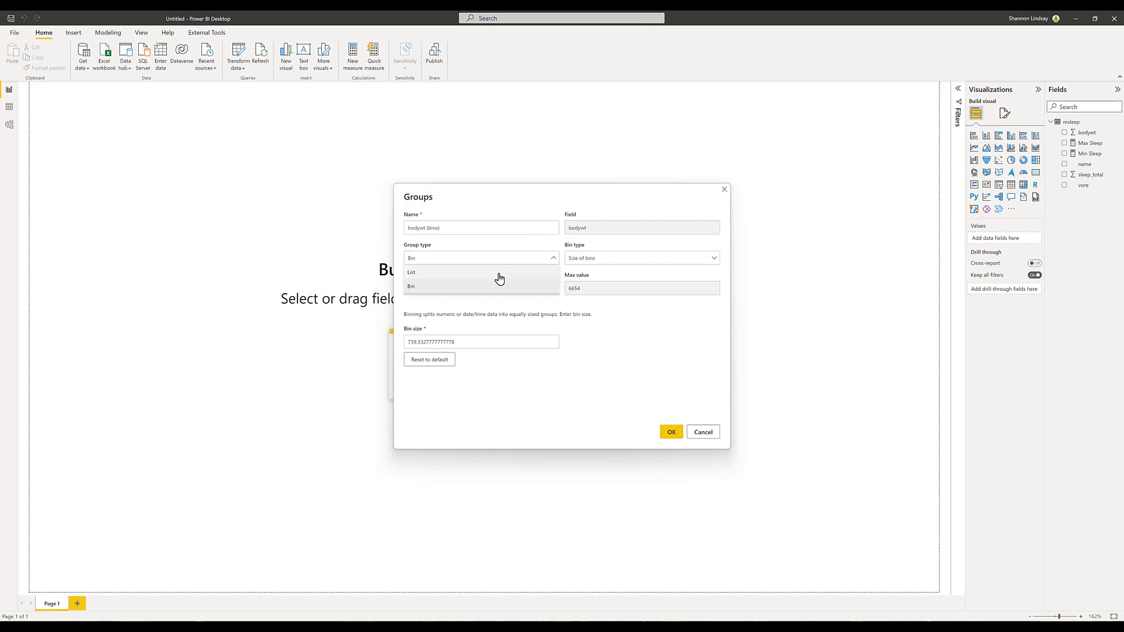
left_click(499, 278)
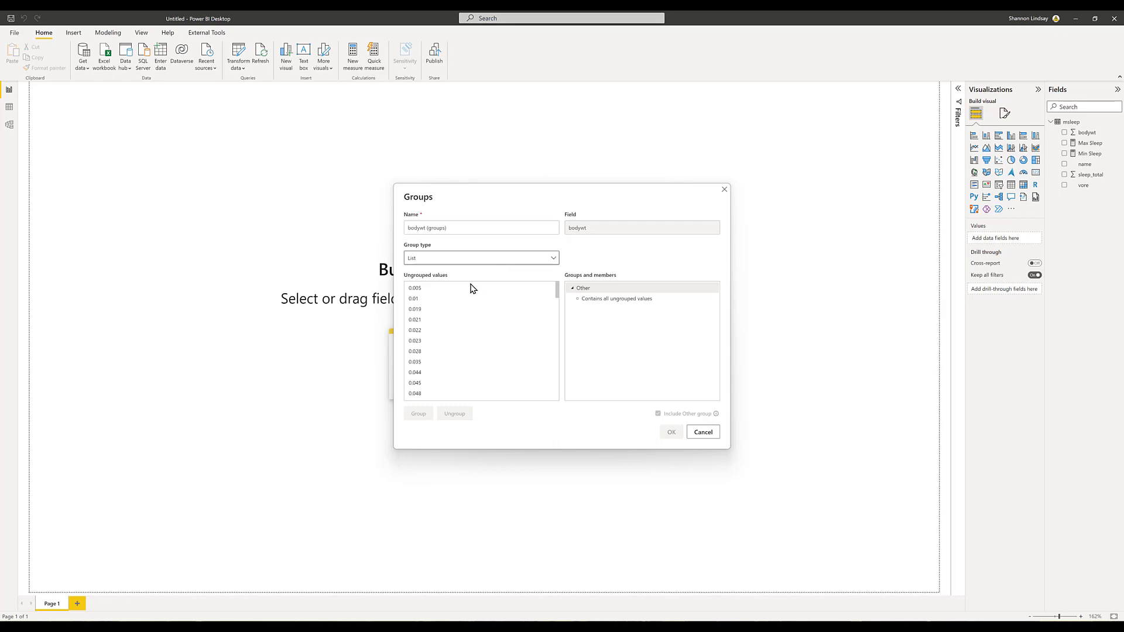
- Group bodywt values 0.005 to 86.25 and name the group Small
left_click(549, 288)
left_click_drag(556, 293, 561, 389)
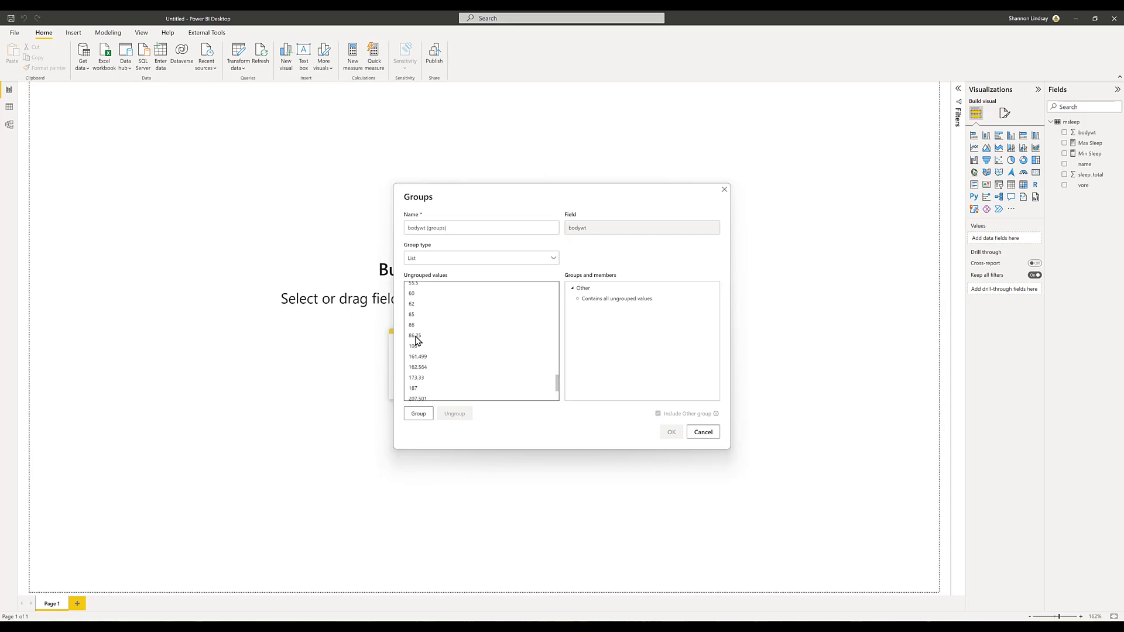
left_click(417, 337, "shift")
left_click(418, 413)
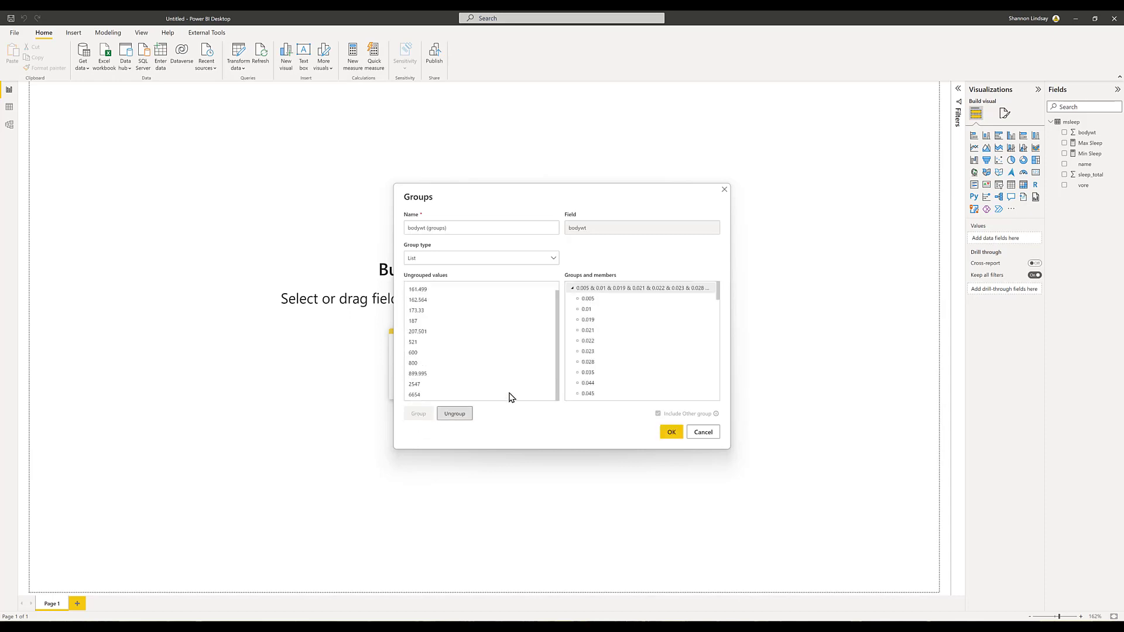
left_click(664, 288)
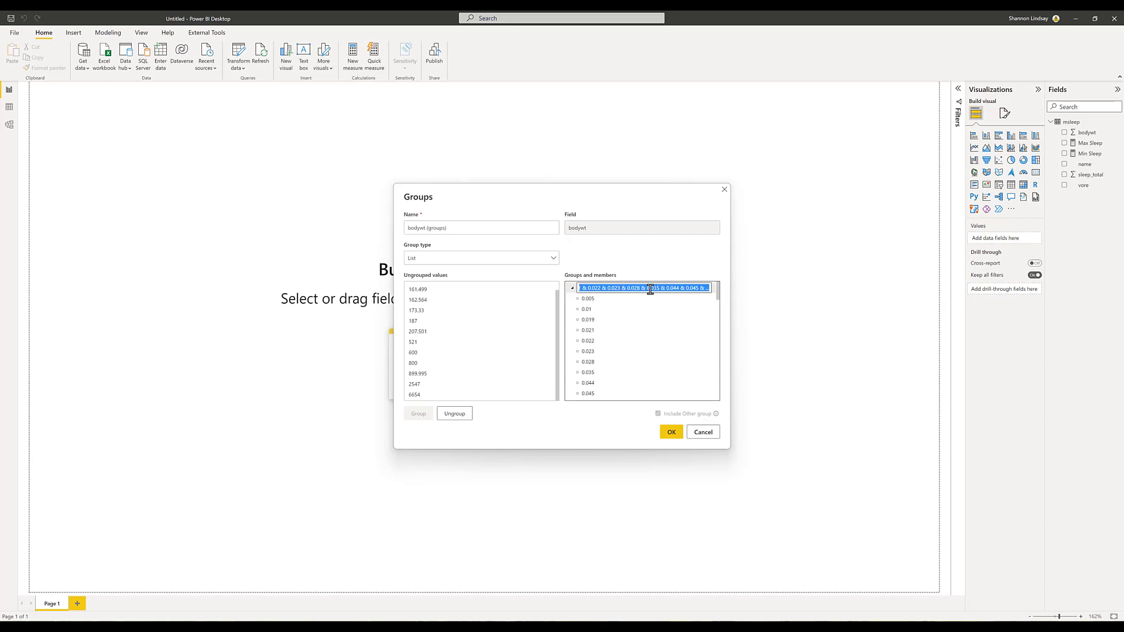
type("Small")
key("Tab")
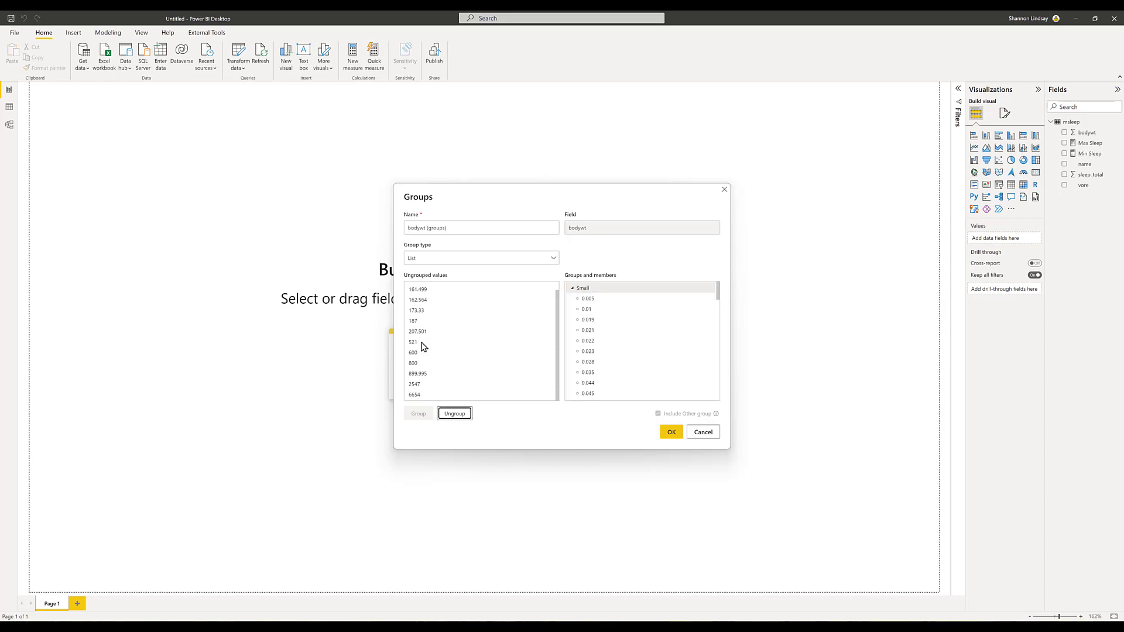
- Group bodywt values 100 to 899.995 and name the group Medium
left_click(442, 289)
scroll(448, 288, "up", 1)
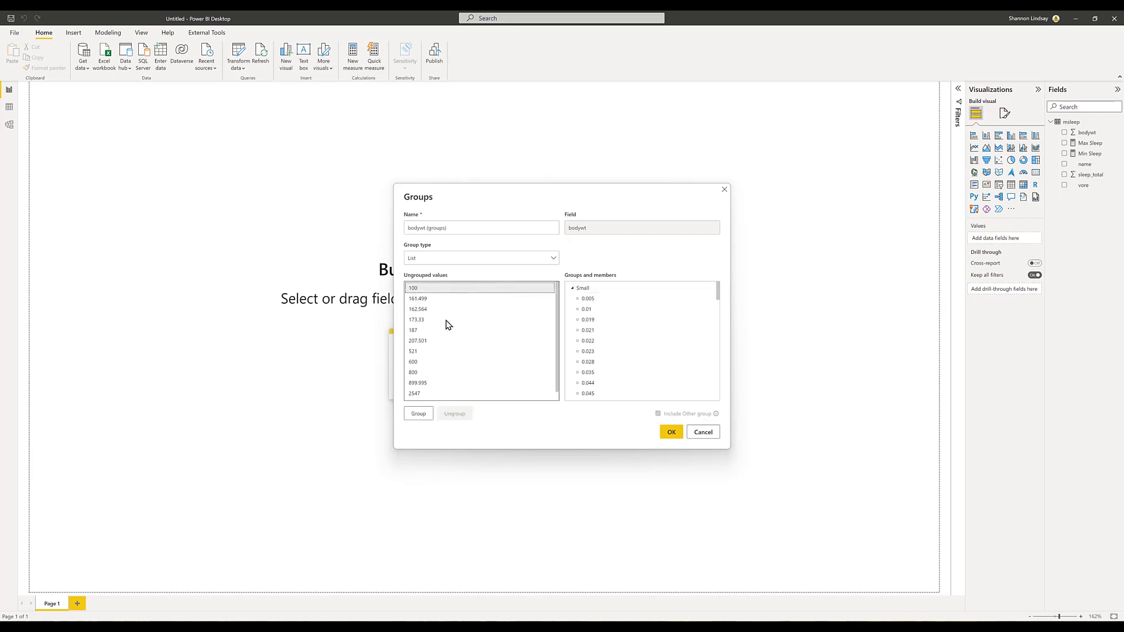
scroll(447, 325, "down", 1)
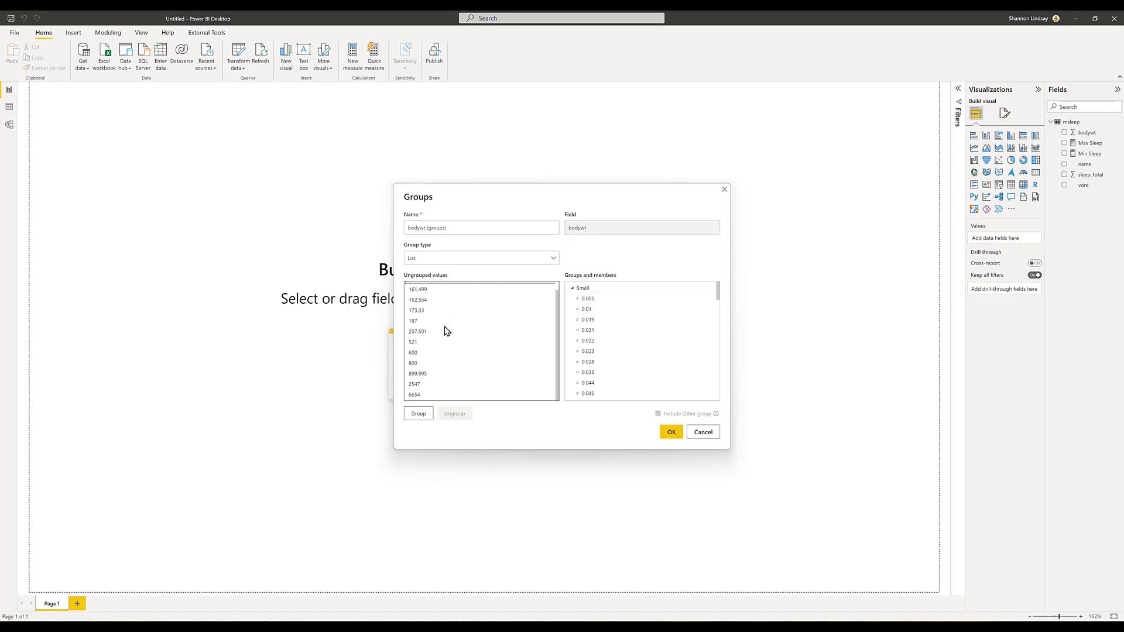
left_click(429, 374, "shift")
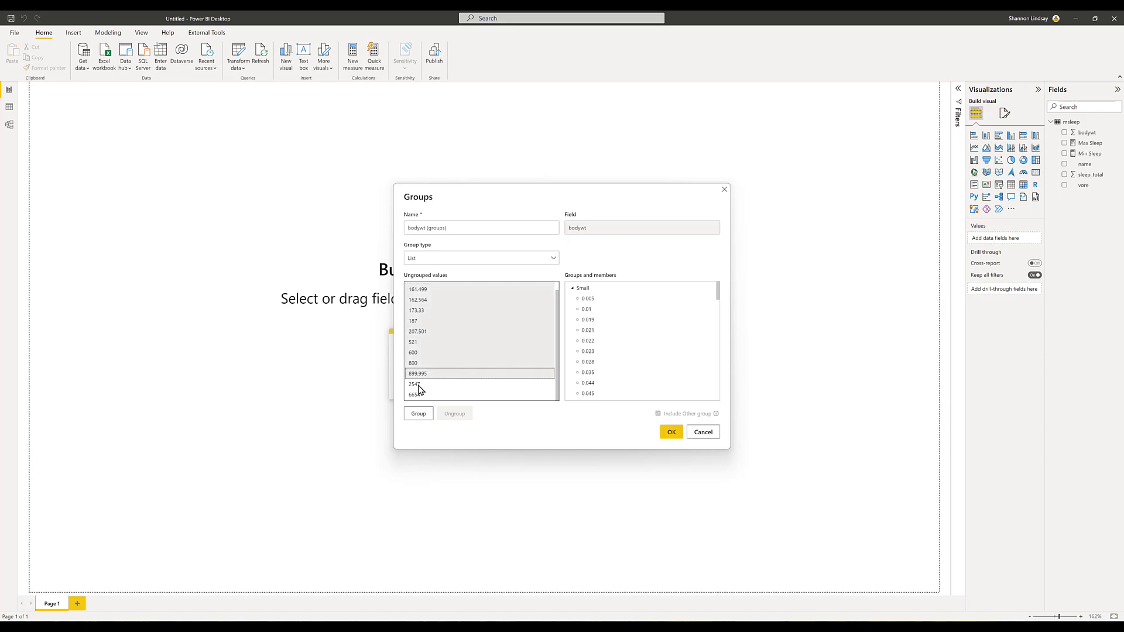
left_click(418, 414)
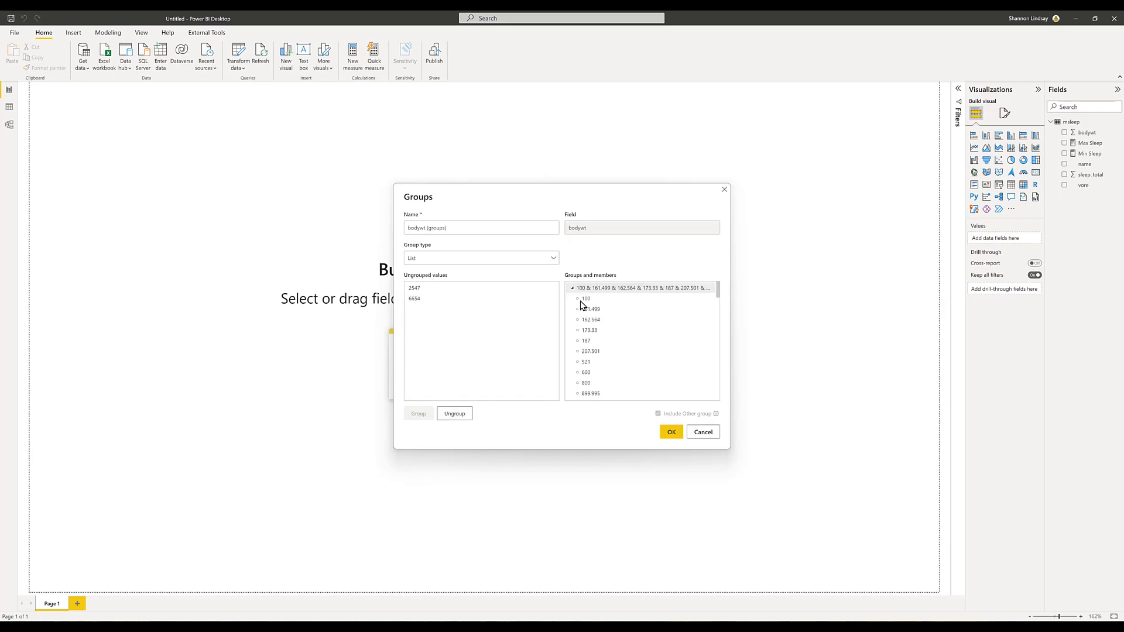
double_click(598, 286)
type("Medium")
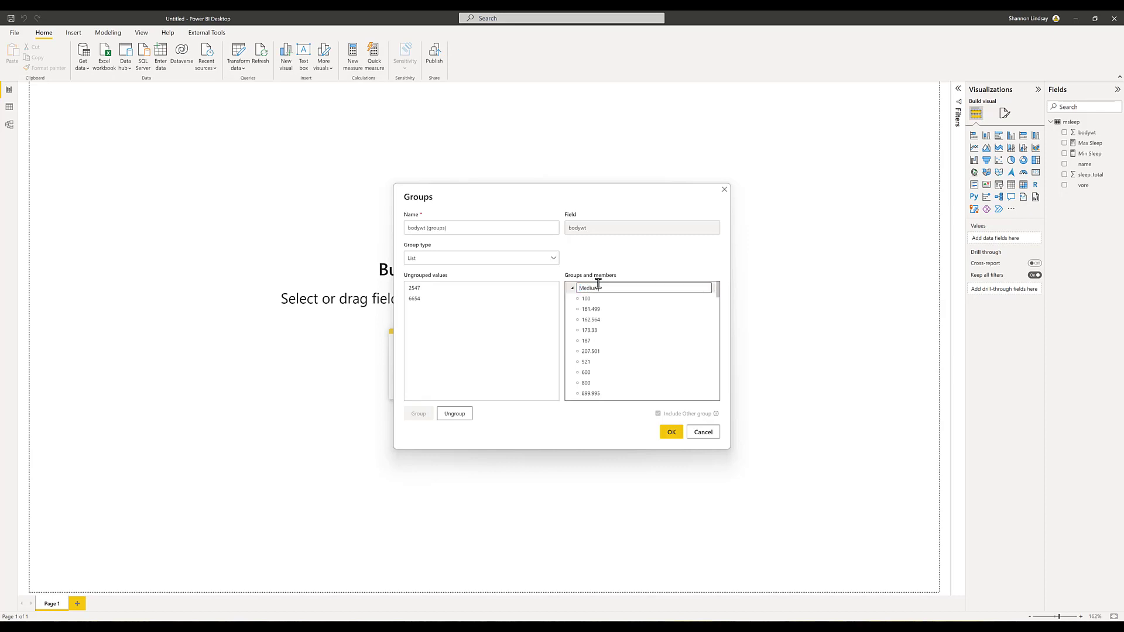
key("Tab")
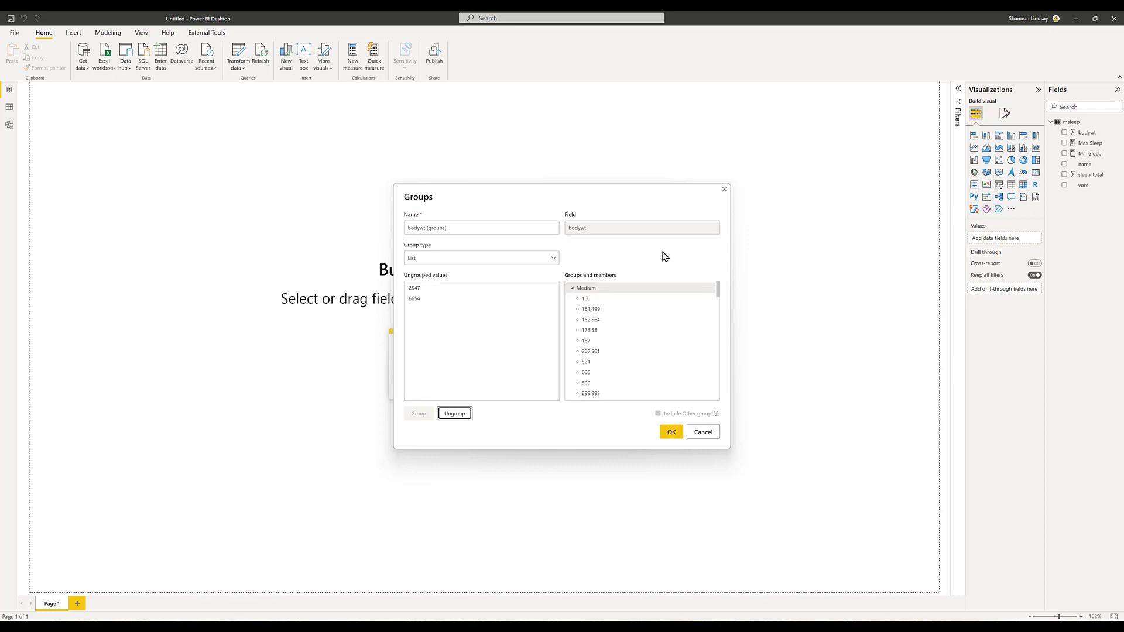
- Group 2547 and 6654 as Large and save the bodywt (groups) field
scroll(657, 346, "down", 3)
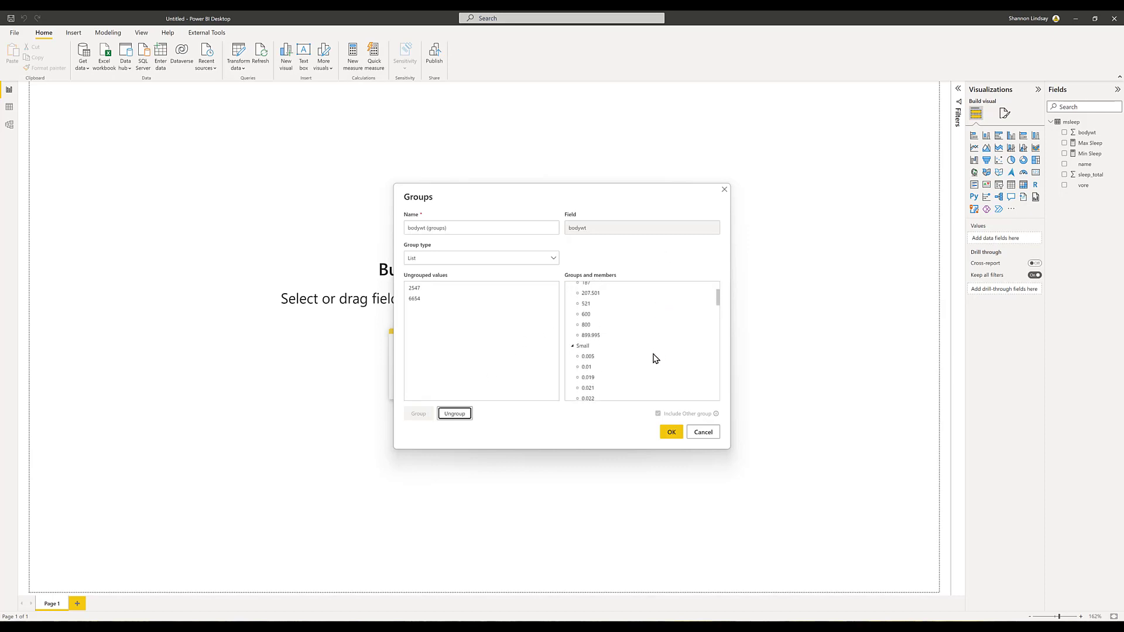
scroll(650, 359, "up", 3)
left_click(414, 289)
left_click(414, 299, "shift")
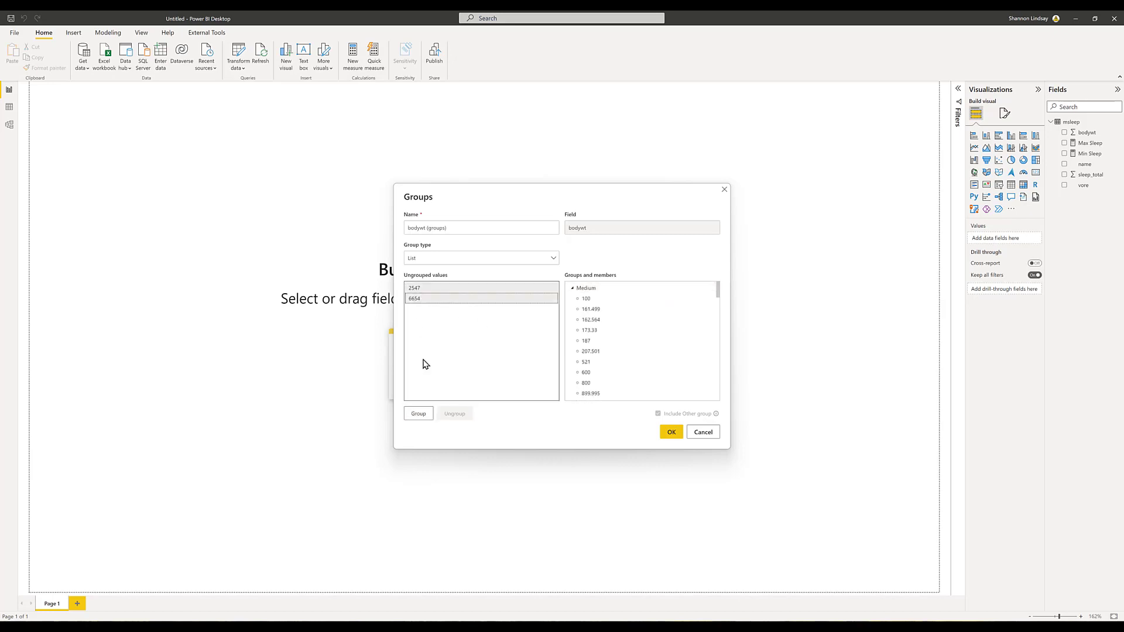
left_click(417, 413)
double_click(602, 288)
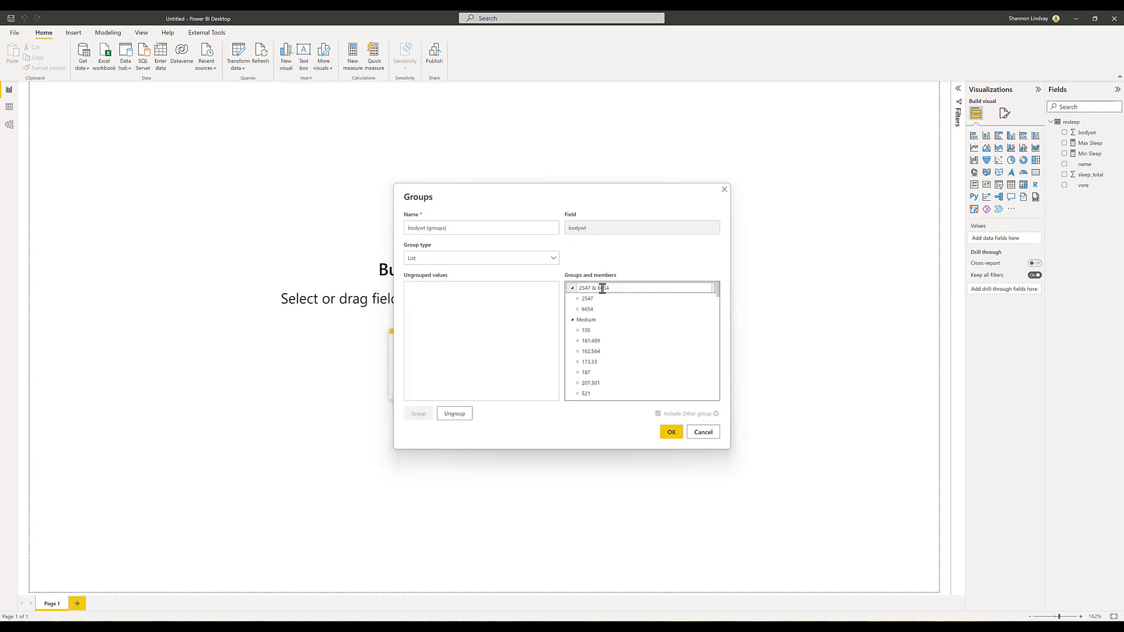
type("Large")
key("Tab")
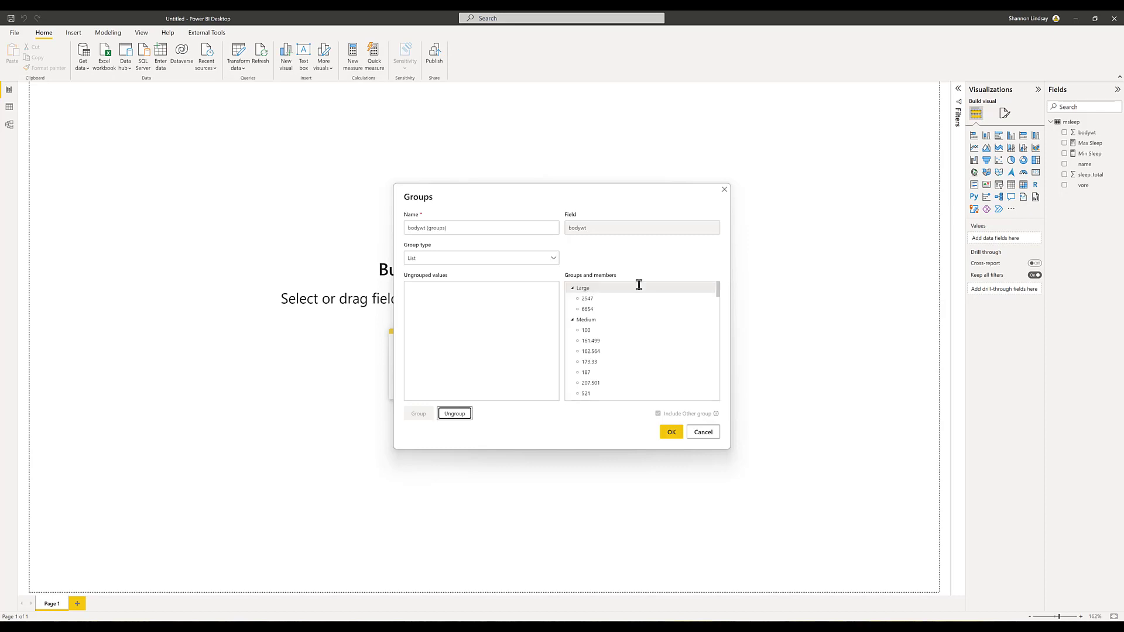
left_click(672, 433)
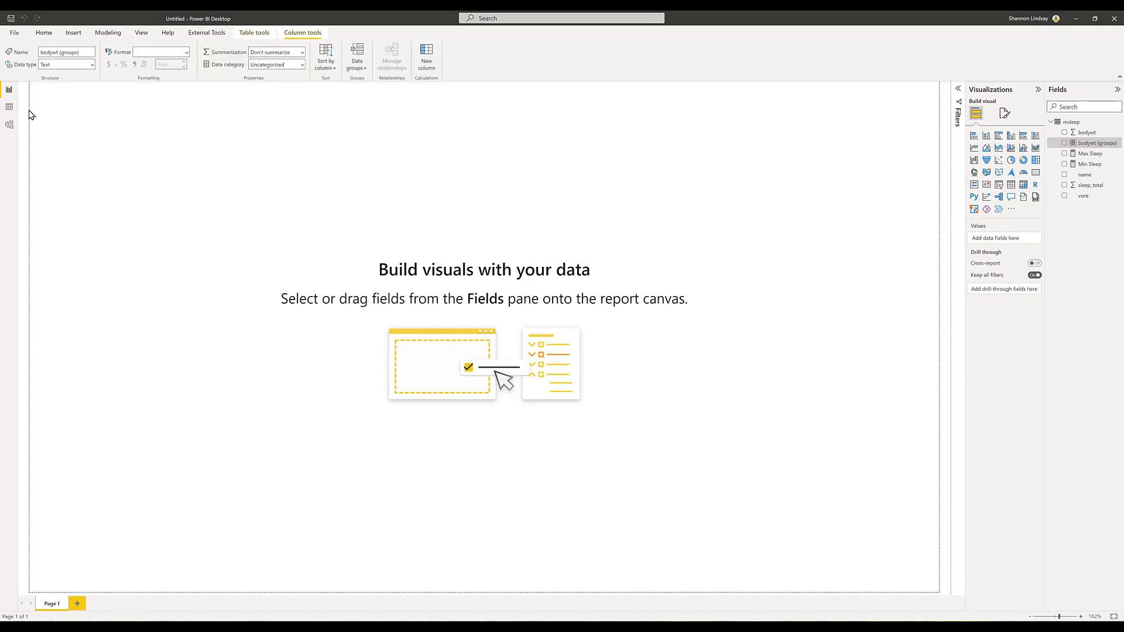
- In Data view, sort msleep ascending by sleep_total, then by bodywt, and check the group labels
left_click(9, 107)
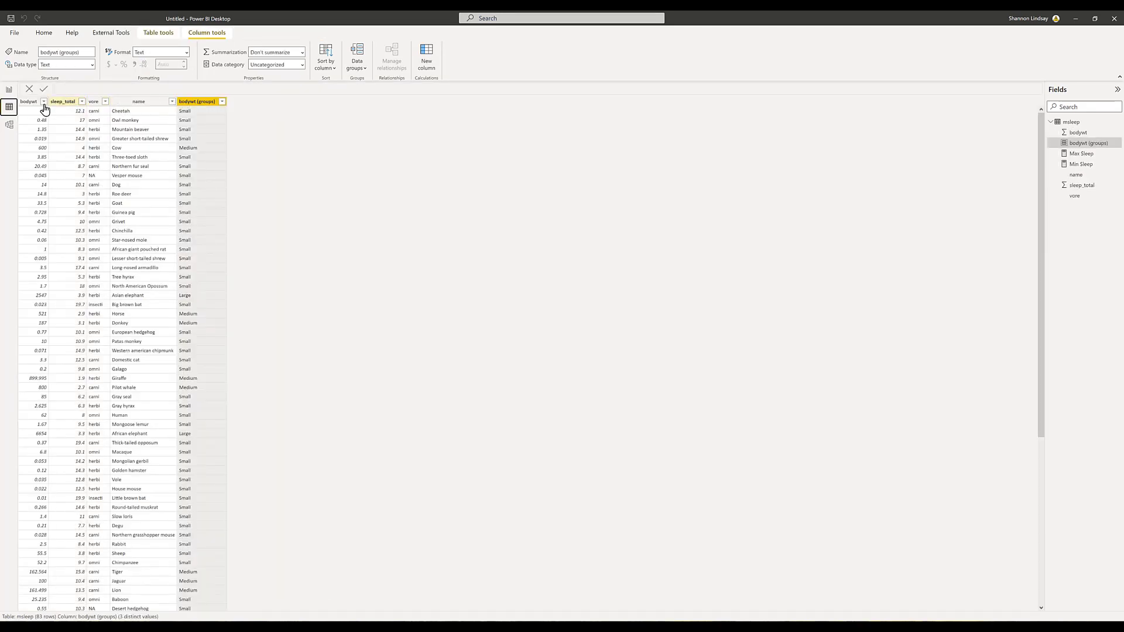
left_click(82, 103)
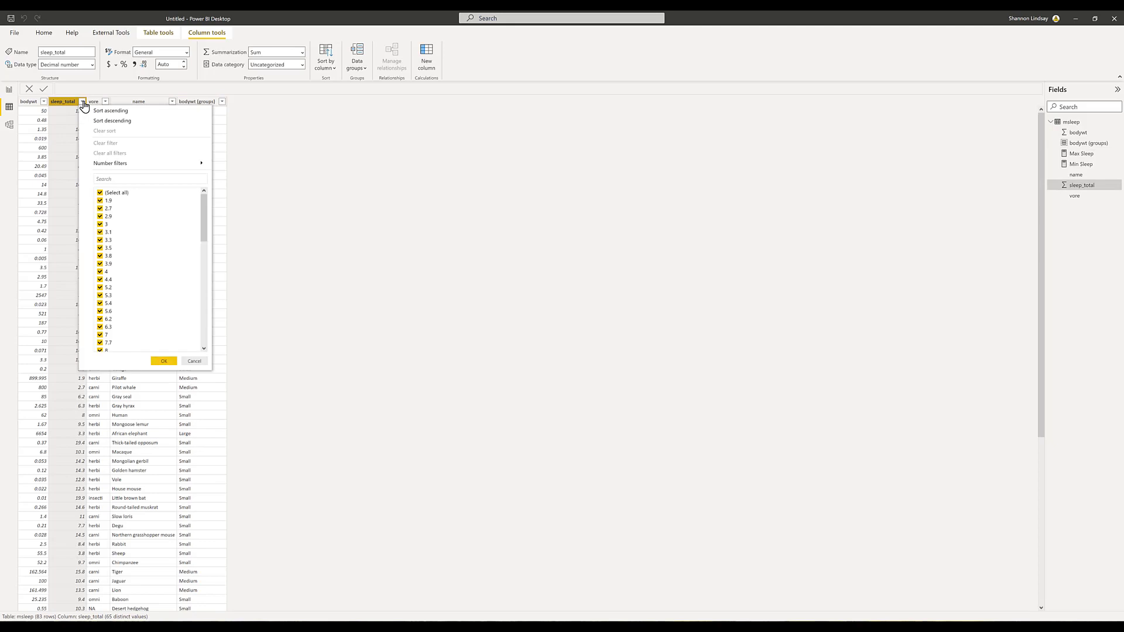
left_click(97, 111)
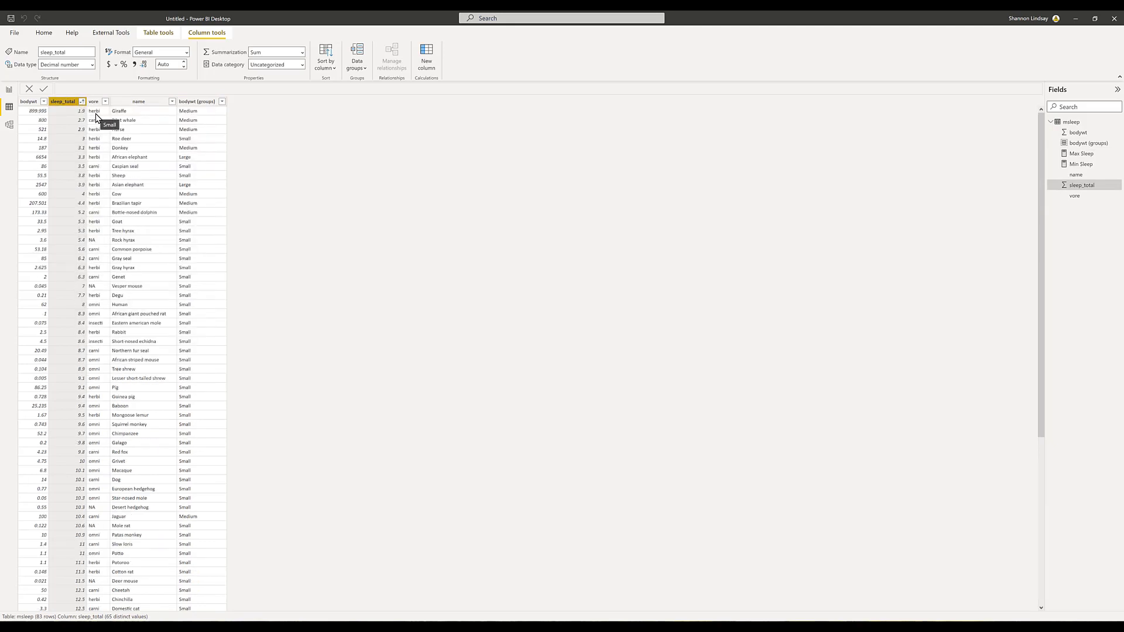
left_click(41, 105)
left_click(43, 102)
left_click(66, 111)
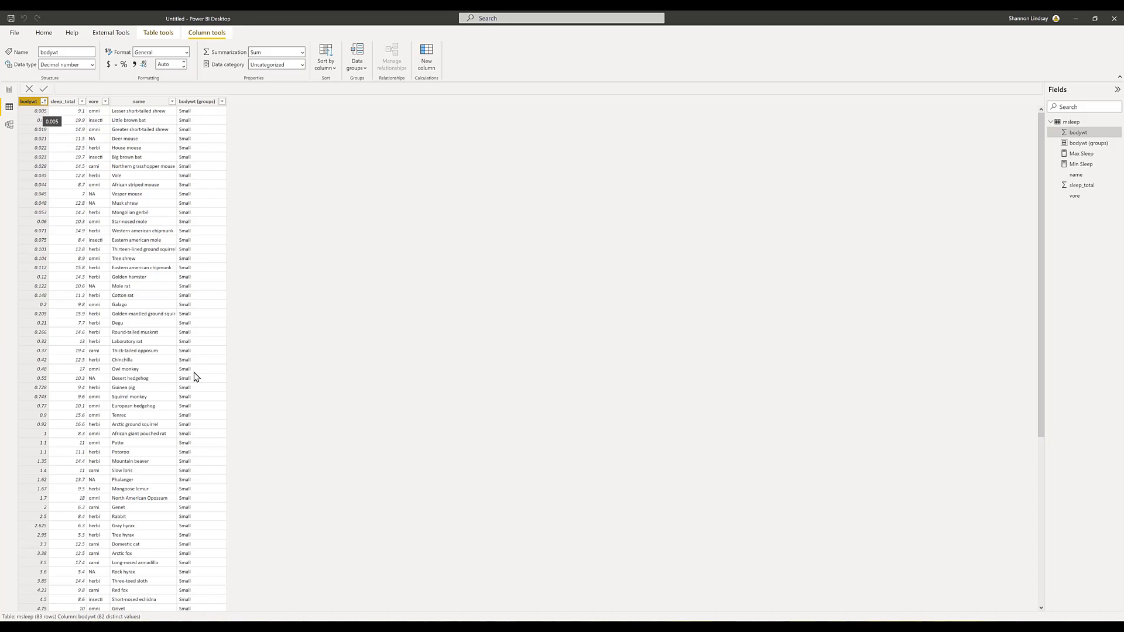
scroll(197, 377, "down", 3)
scroll(197, 377, "down", 7)
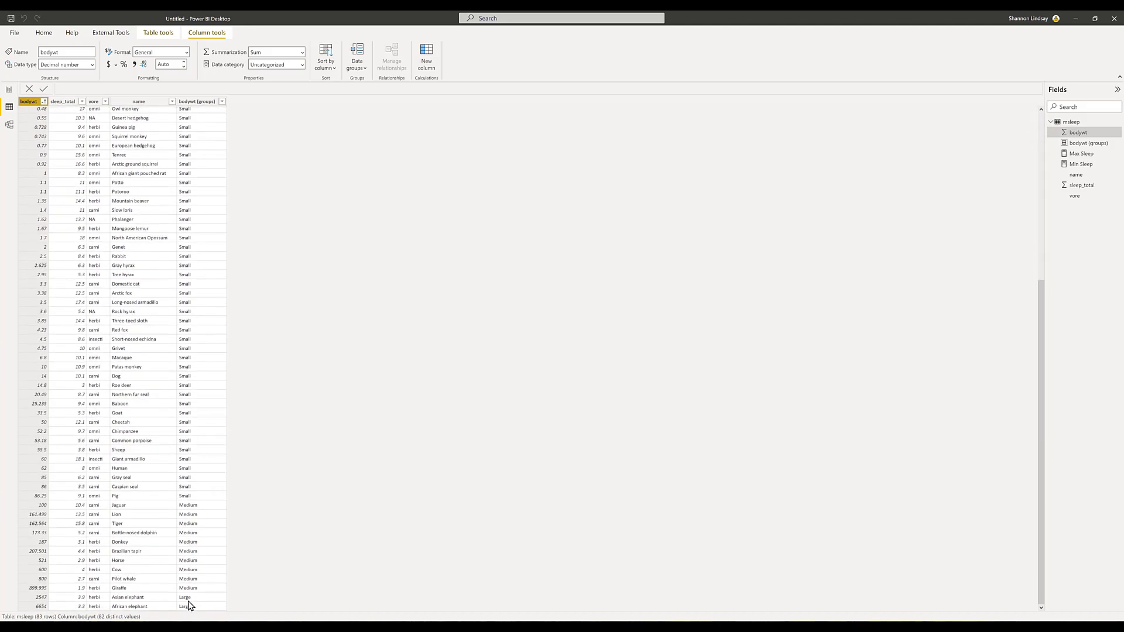
- Set the page canvas type to Custom with height 1100 and width 900
left_click(9, 89)
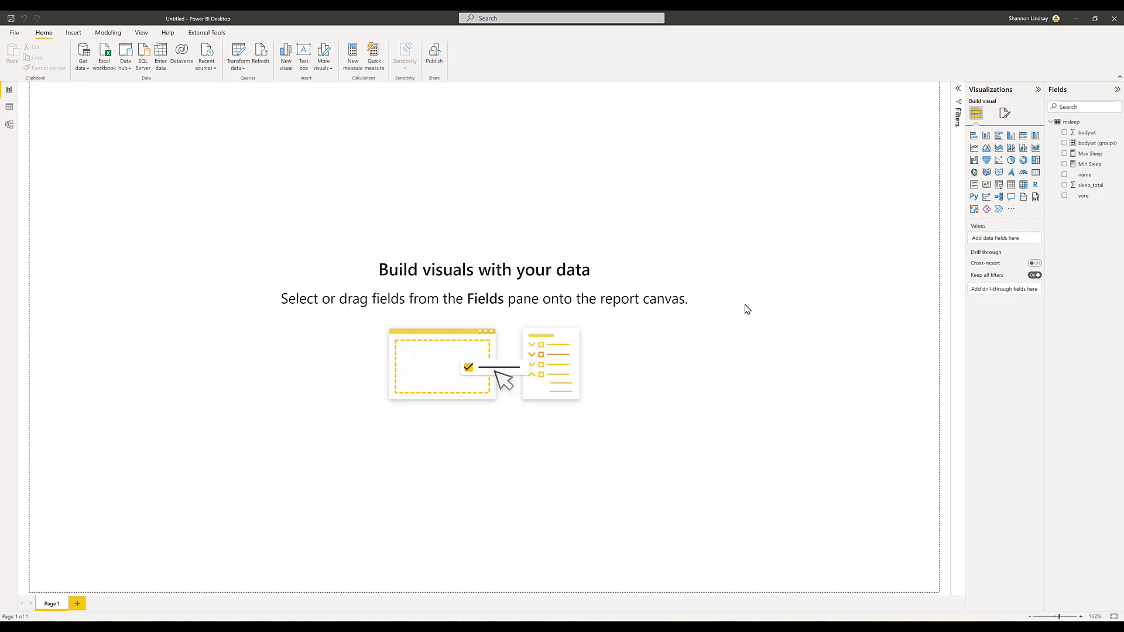
left_click(1003, 115)
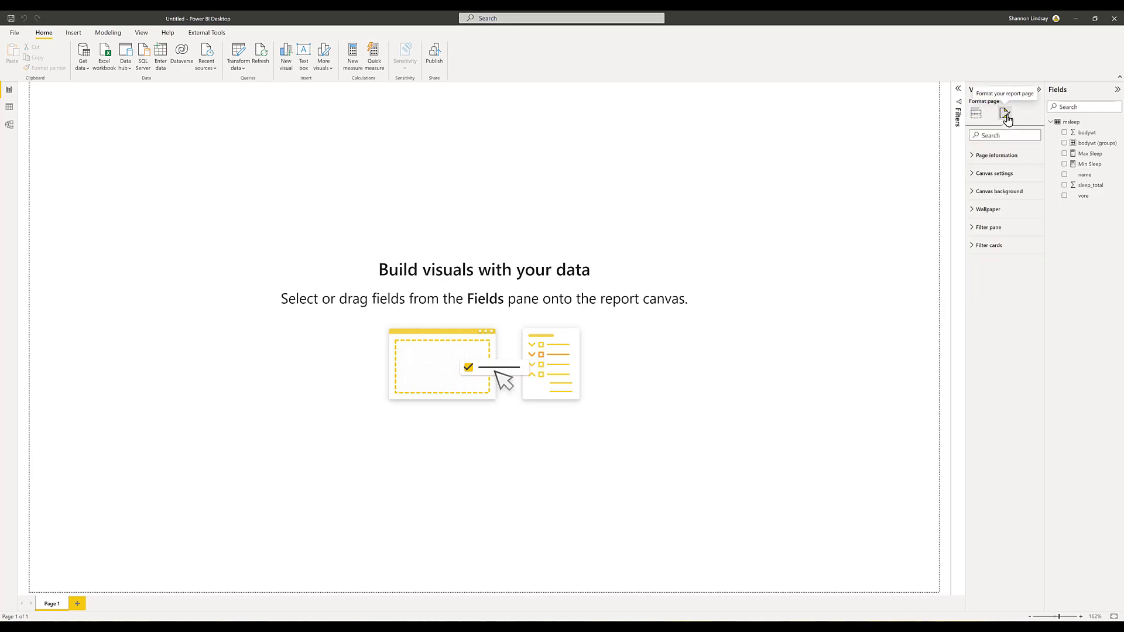
left_click(1007, 157)
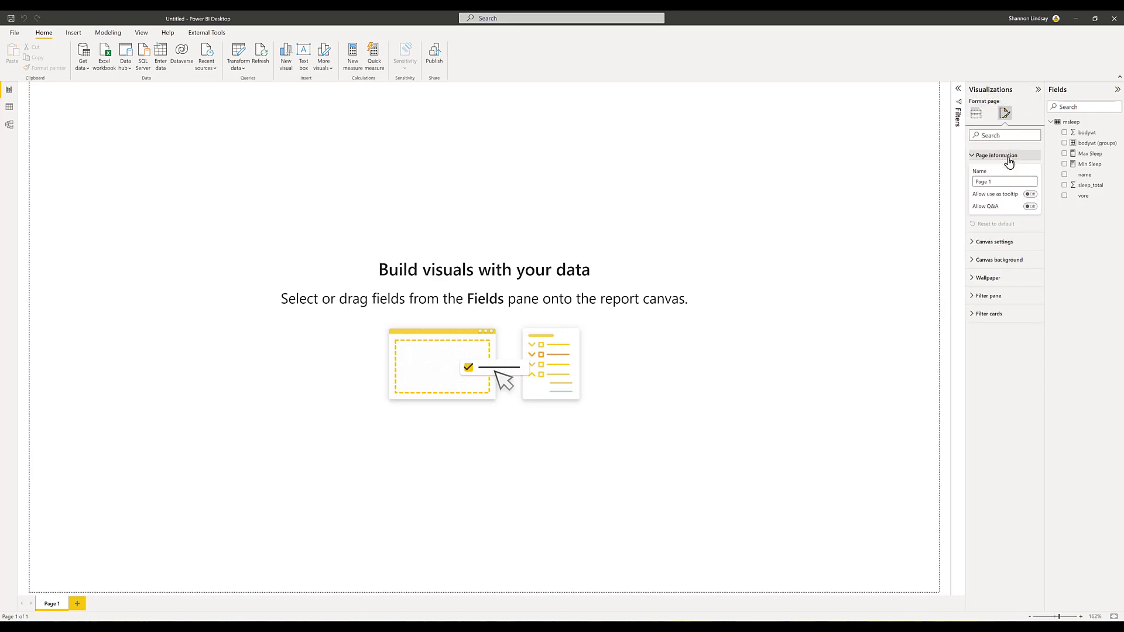
left_click(1012, 242)
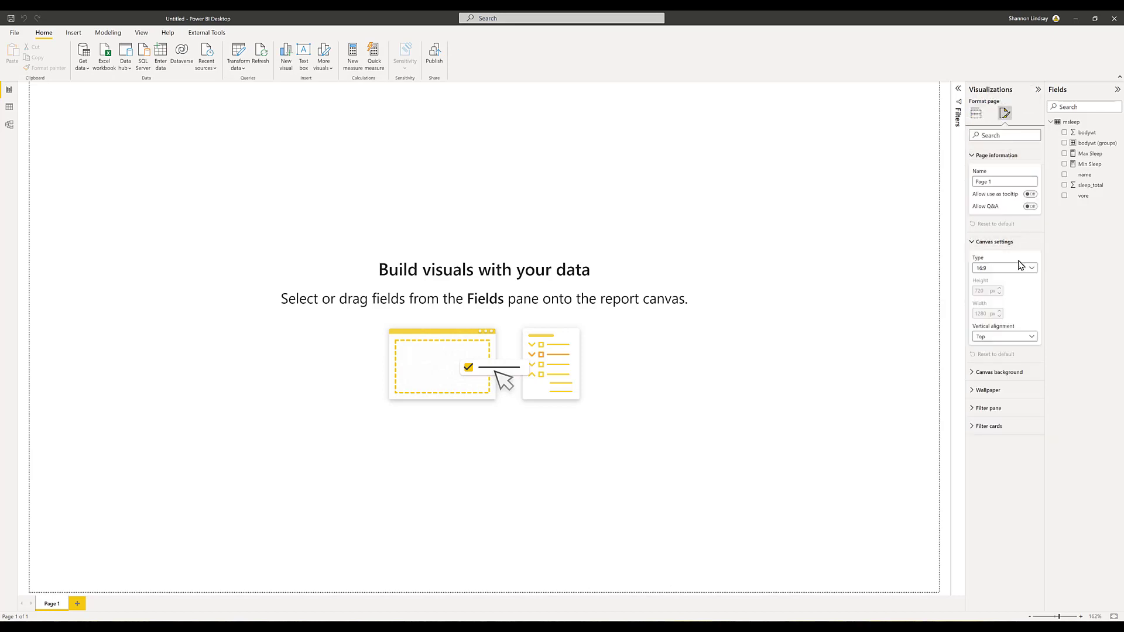
left_click(1018, 268)
left_click(1008, 321)
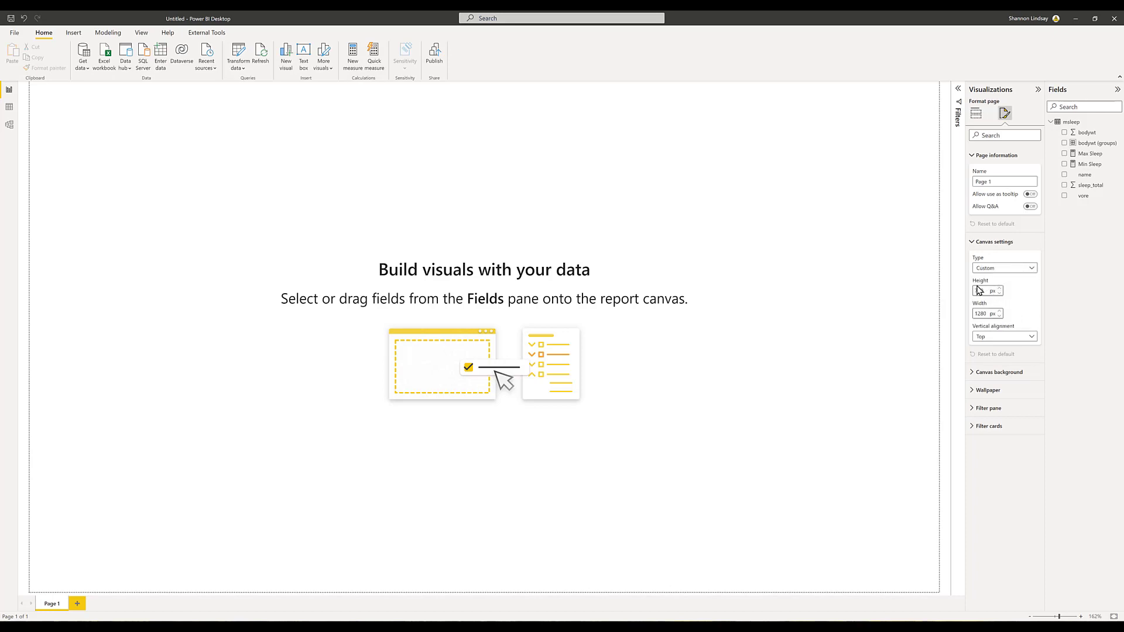
left_click_drag(978, 291, 993, 292)
type("1100")
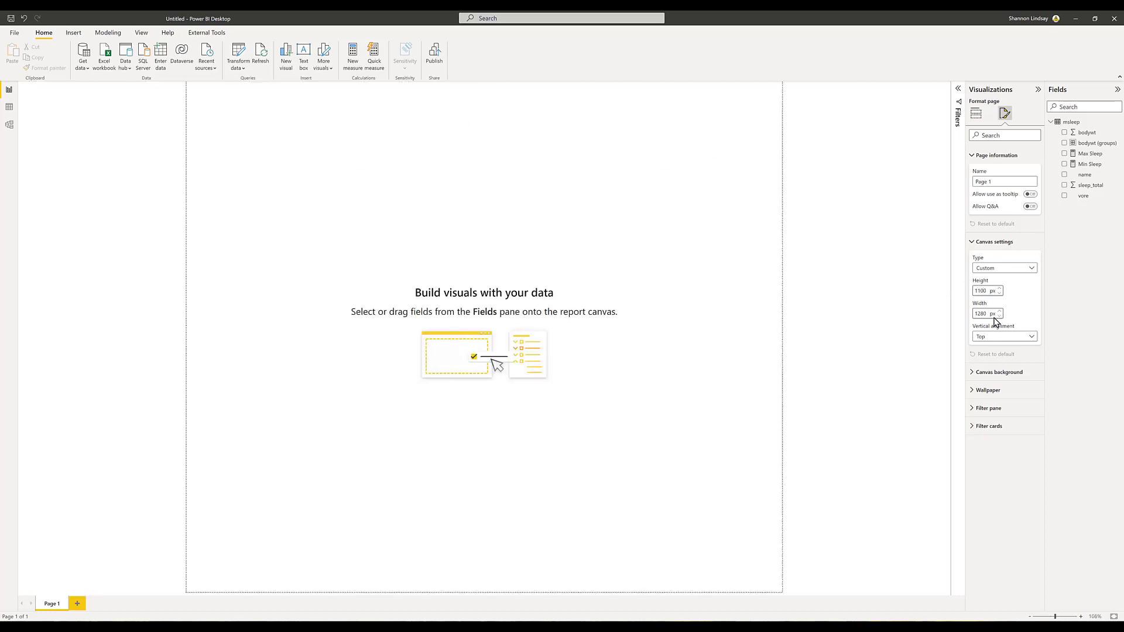
left_click_drag(992, 314, 977, 314)
type("9")
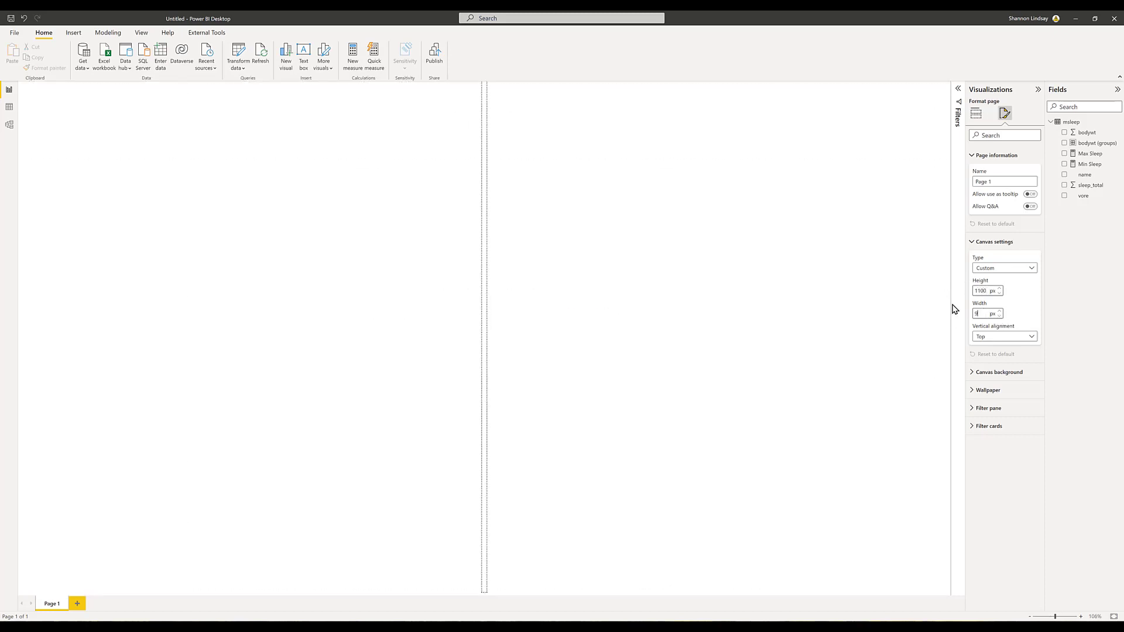
type("00")
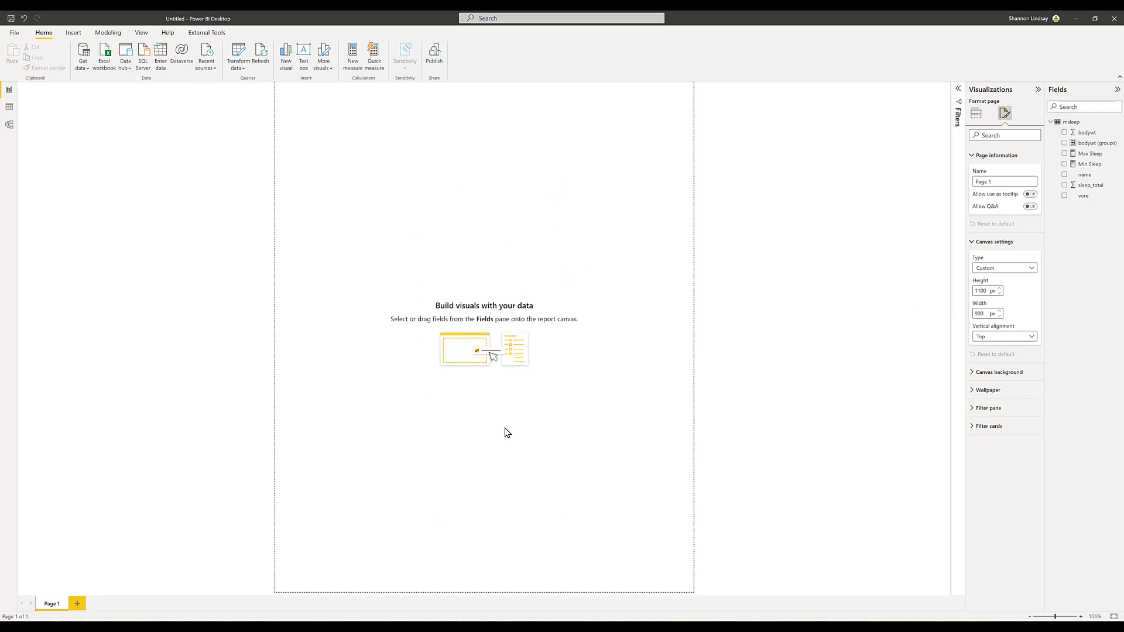
- Place a resized clustered column chart near the top of the page and plot sleep_total on it
left_click(744, 333)
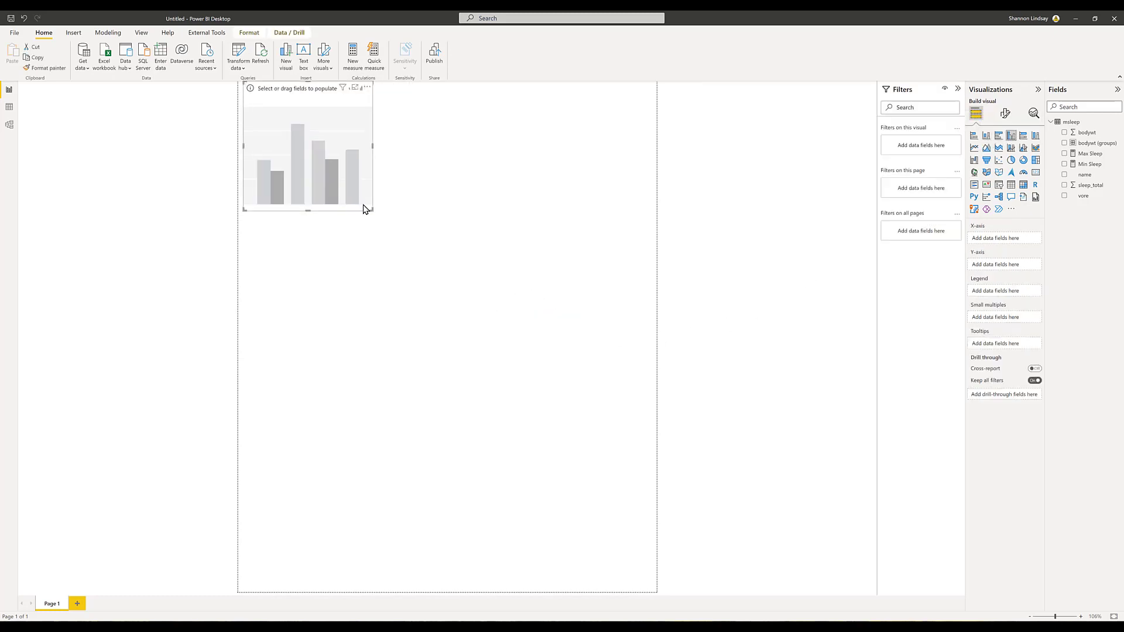
left_click_drag(370, 209, 546, 375)
left_click_drag(487, 118, 562, 140)
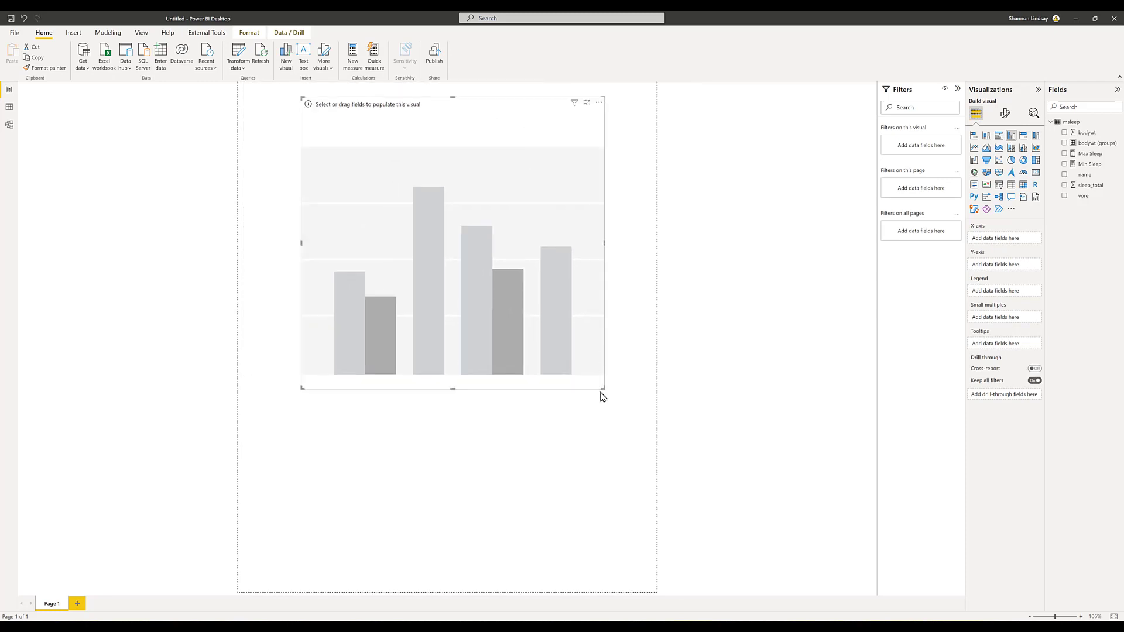
left_click_drag(607, 297, 605, 287)
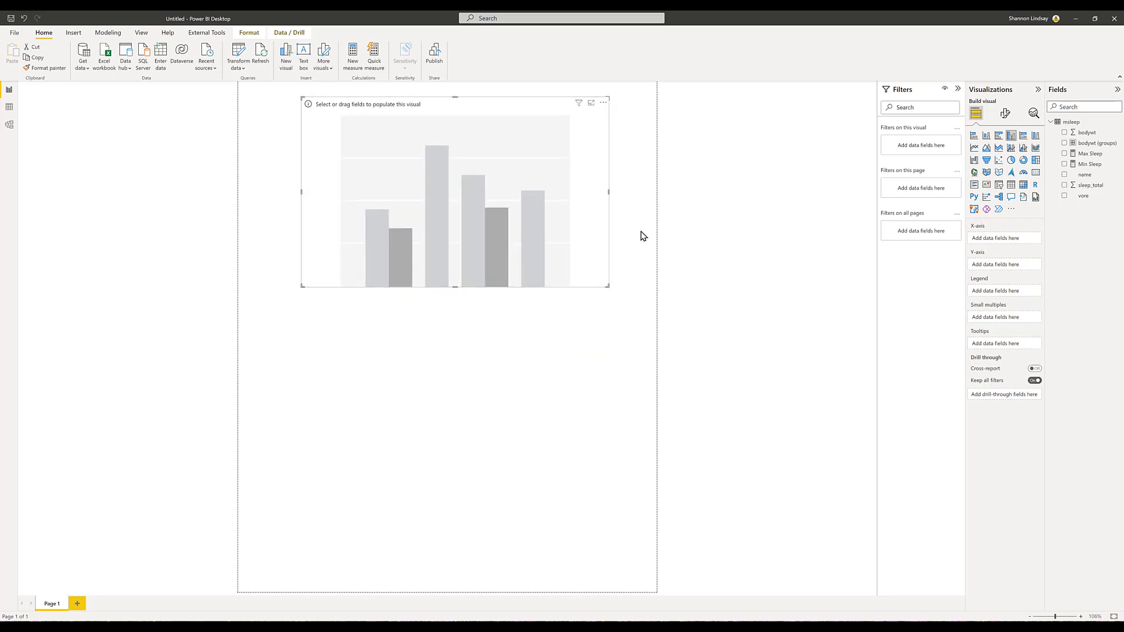
left_click(1064, 185)
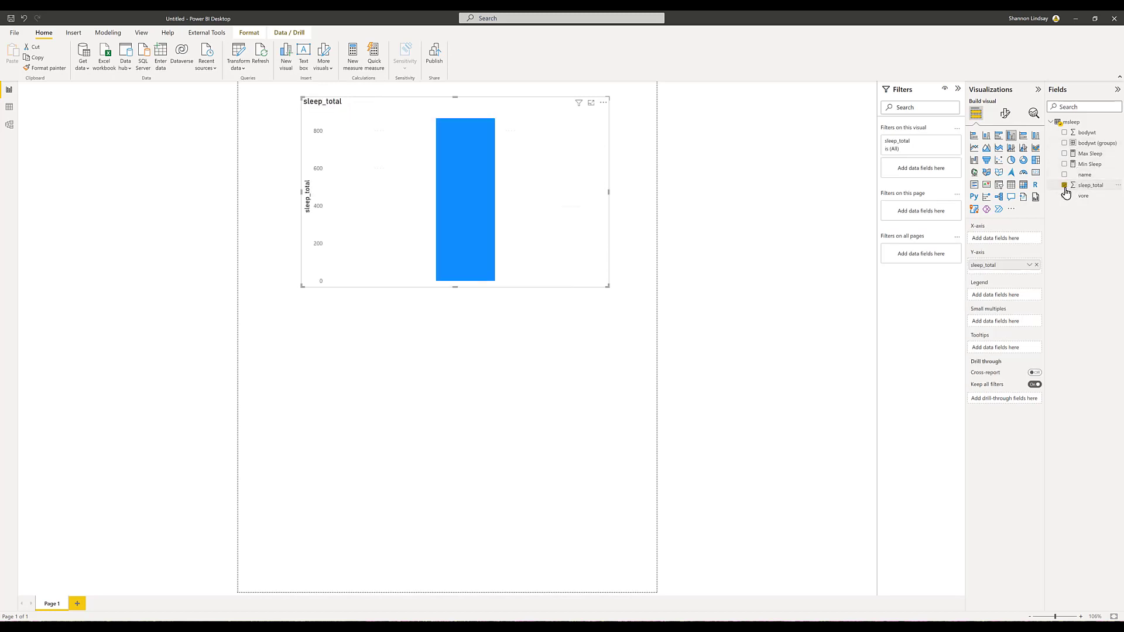
- Switch sleep_total's aggregation from Sum to Average and rename the field 'Average Sleep per Day'
left_click(1029, 266)
left_click(1045, 310)
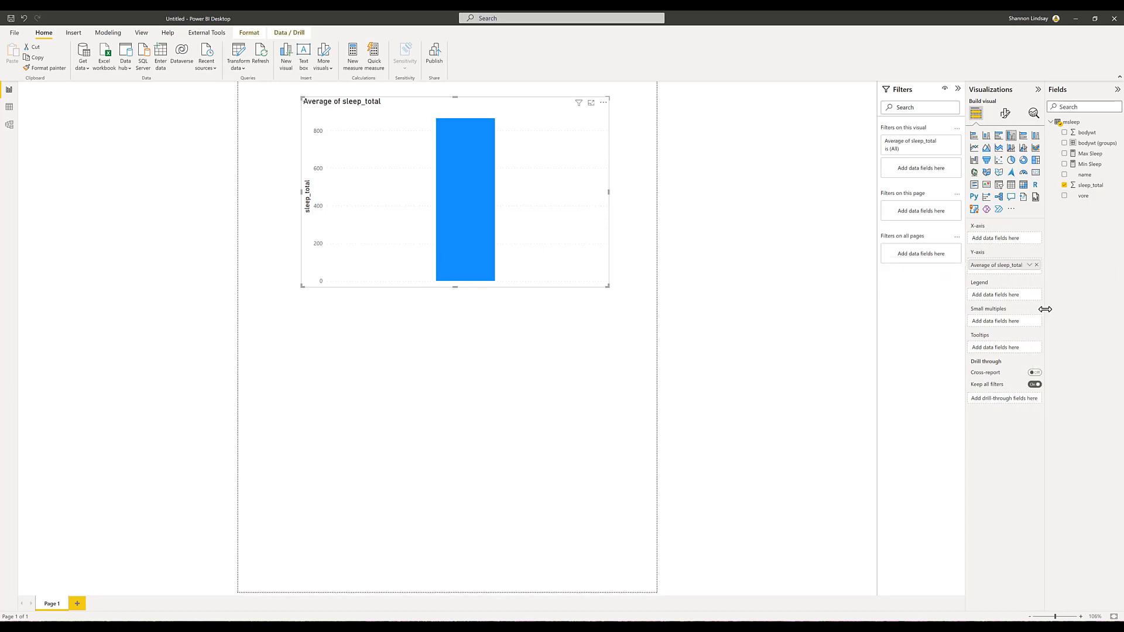
double_click(993, 266)
type("A")
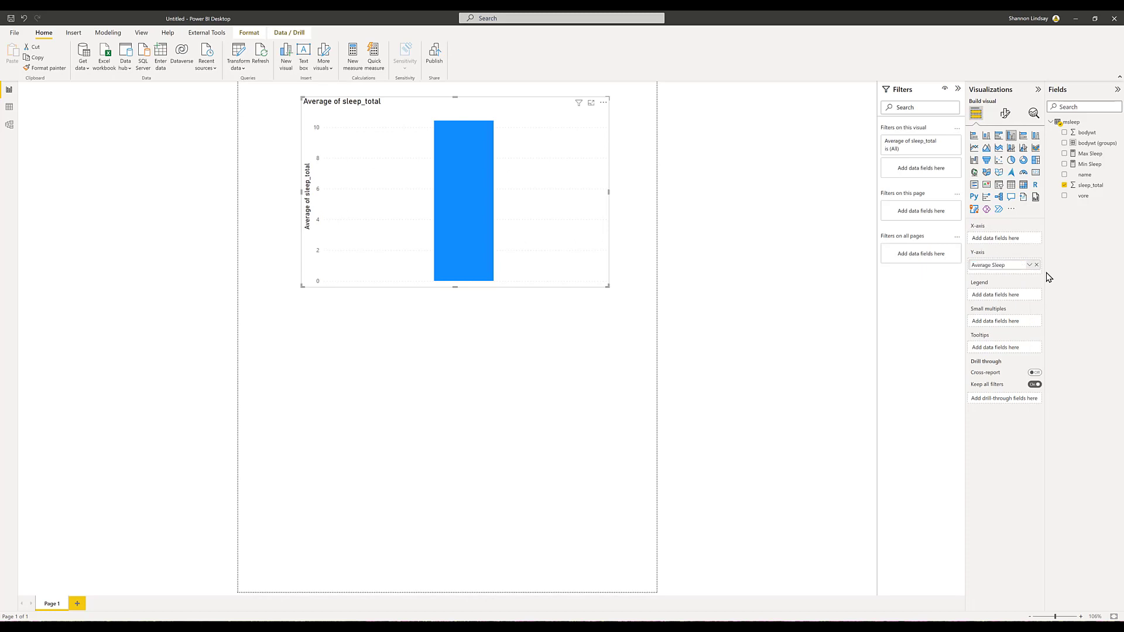
key("Return")
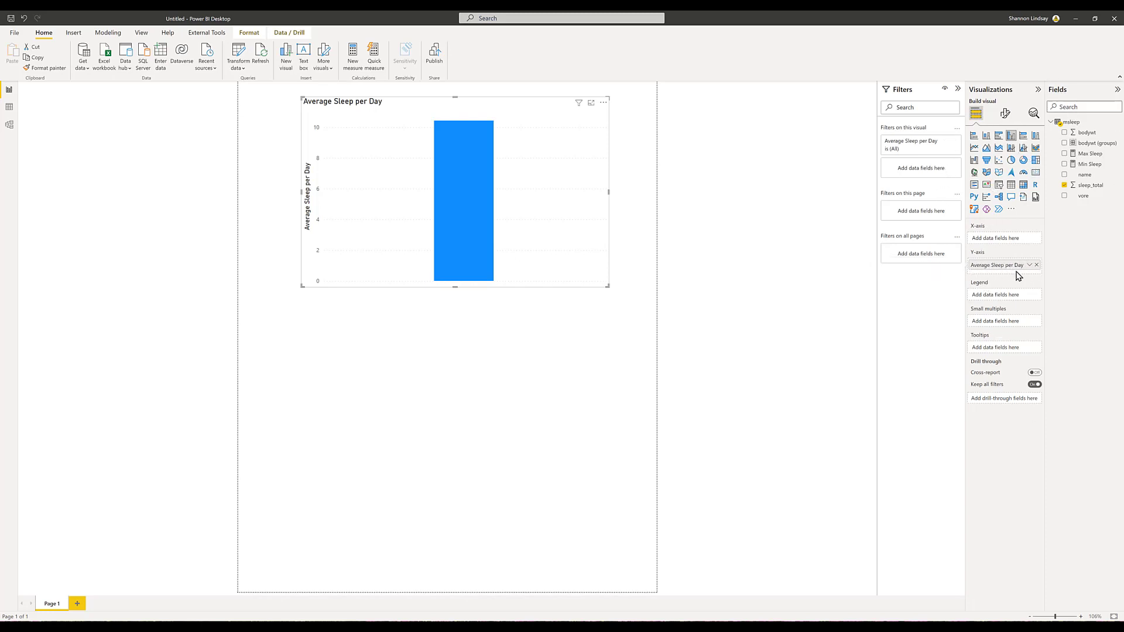
- Rename the msleep sleep_total field in the Fields pane to 'Sleep (hours/day)'
right_click(1092, 185)
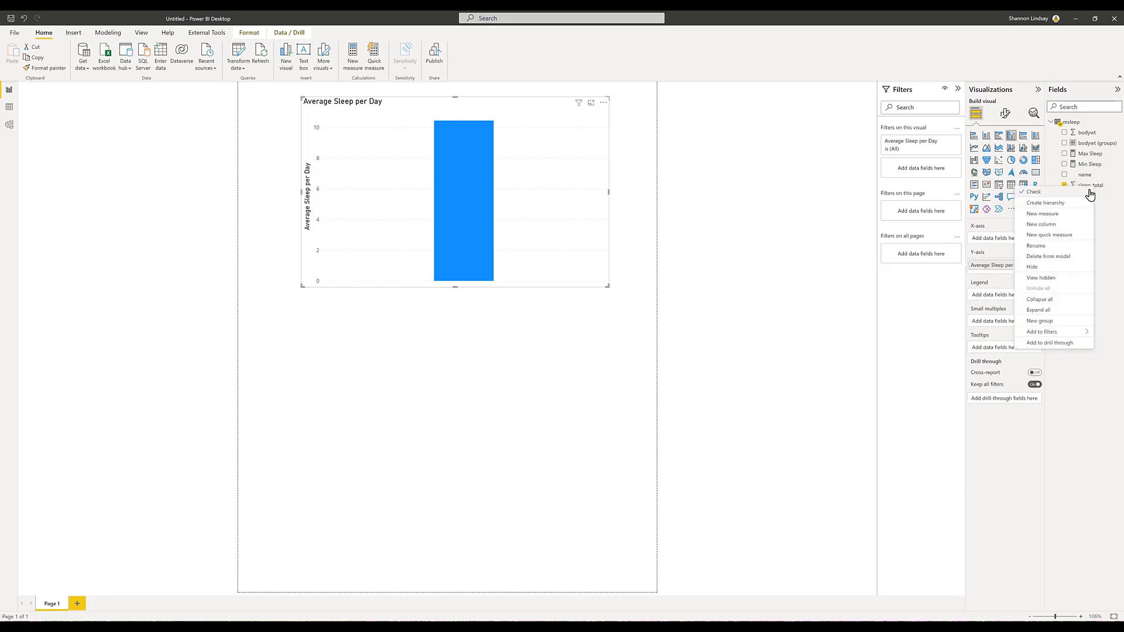
left_click(1067, 246)
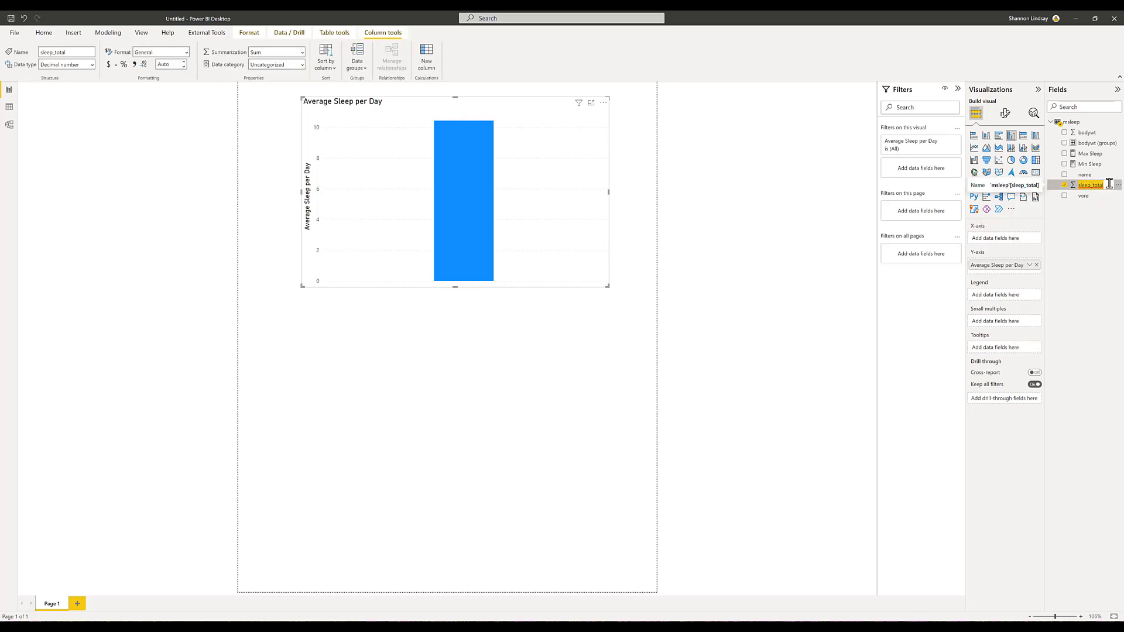
type("Sle")
key("Return")
left_click(1097, 186)
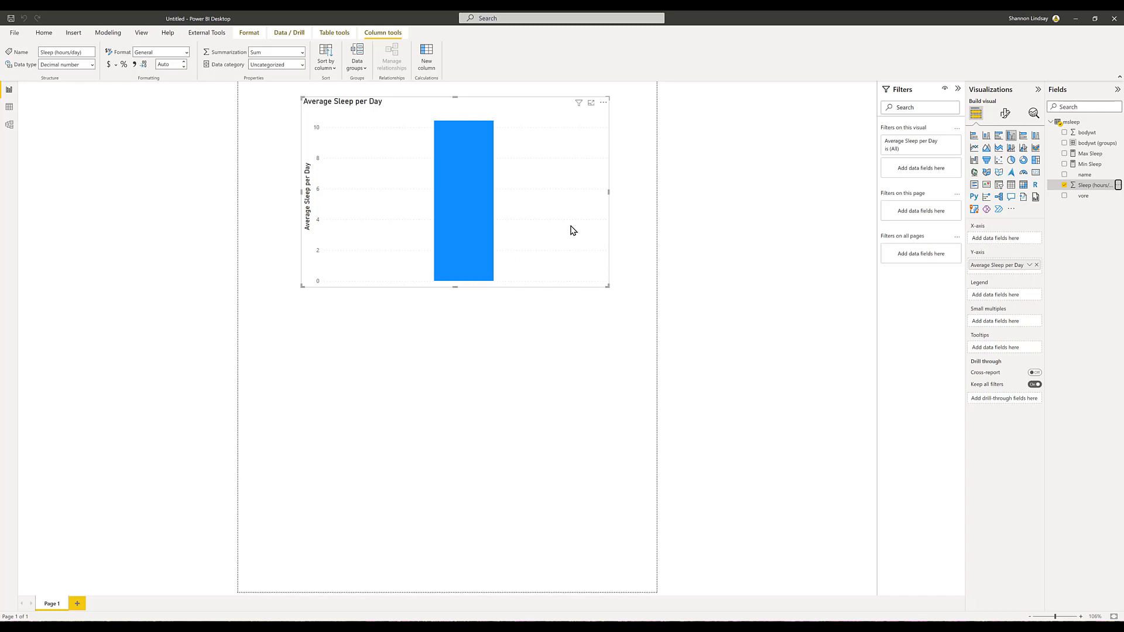
- Add bodywt (groups) to the X-axis for Small, Medium and Large columns, then enlarge the chart
left_click(1064, 143)
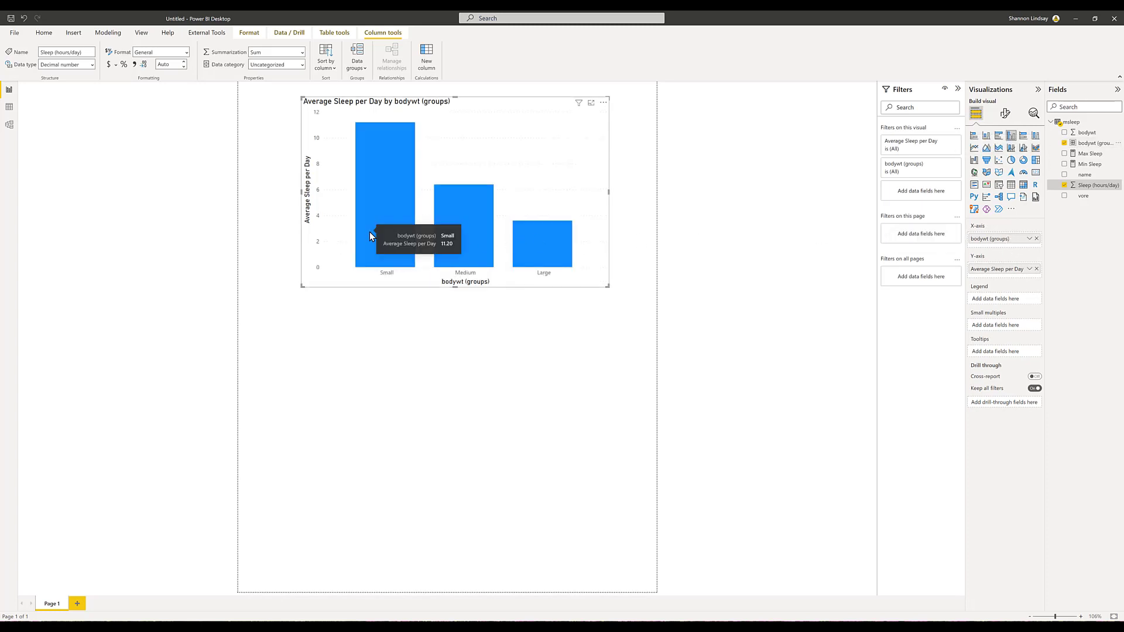
mouse_move(513, 237)
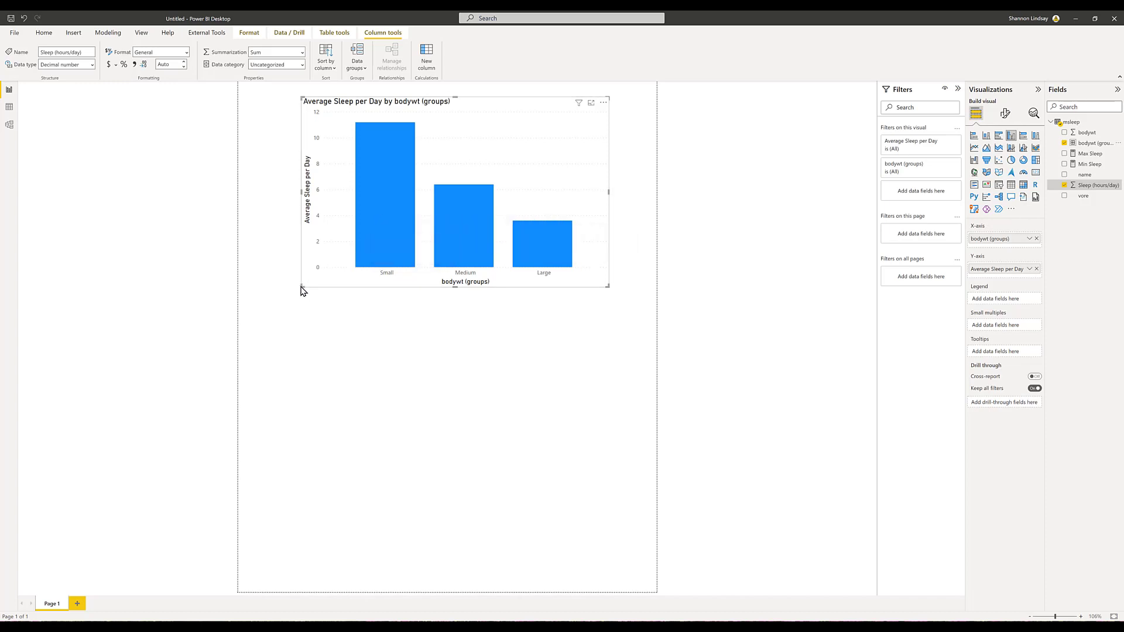
left_click_drag(302, 287, 267, 308)
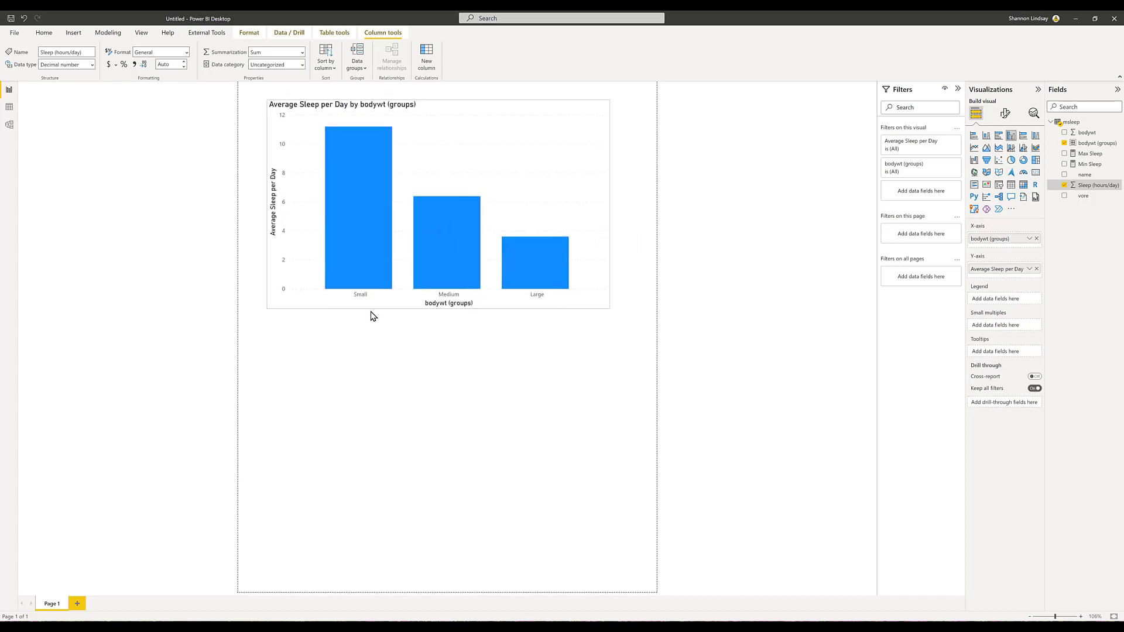
mouse_move(354, 246)
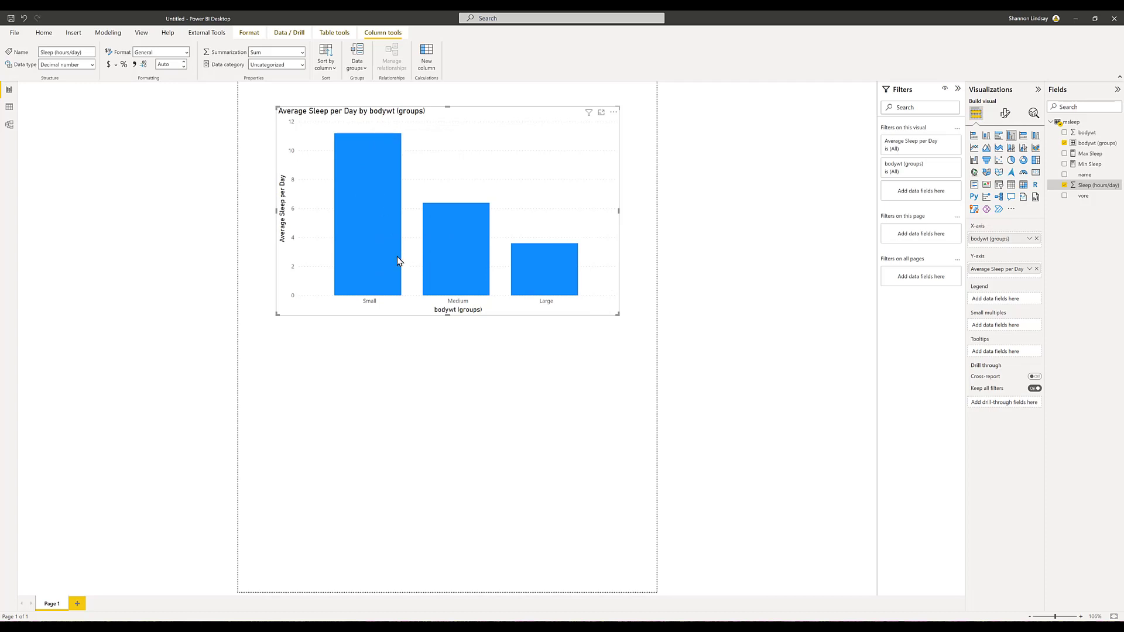
mouse_move(388, 254)
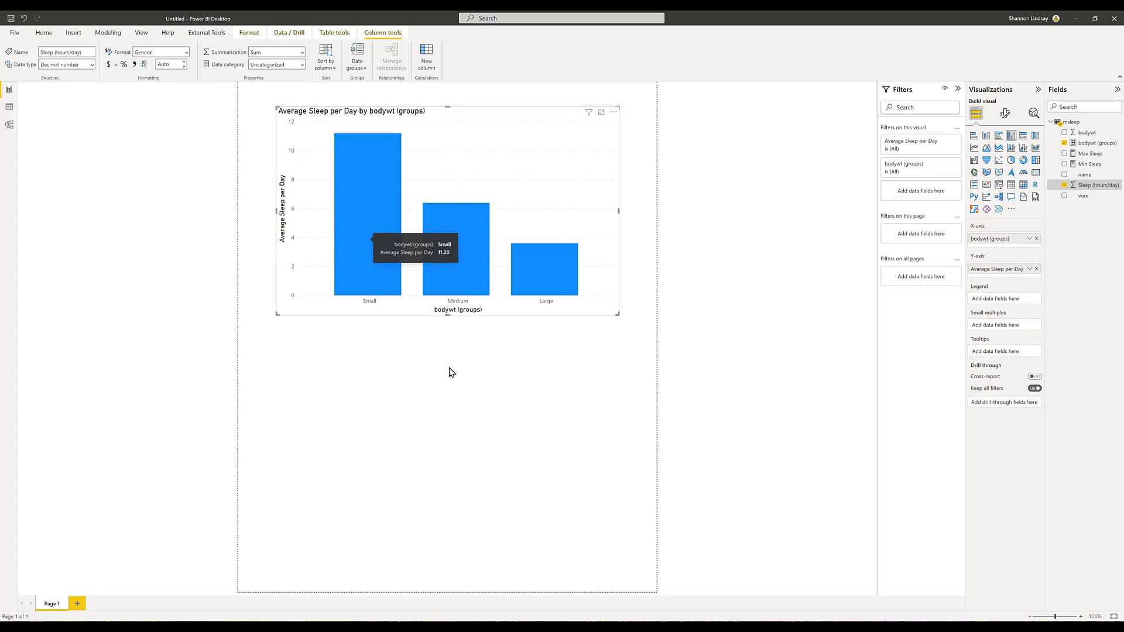
- Apply the Colorblind safe report theme, turning the chart's columns dark teal
left_click(418, 335)
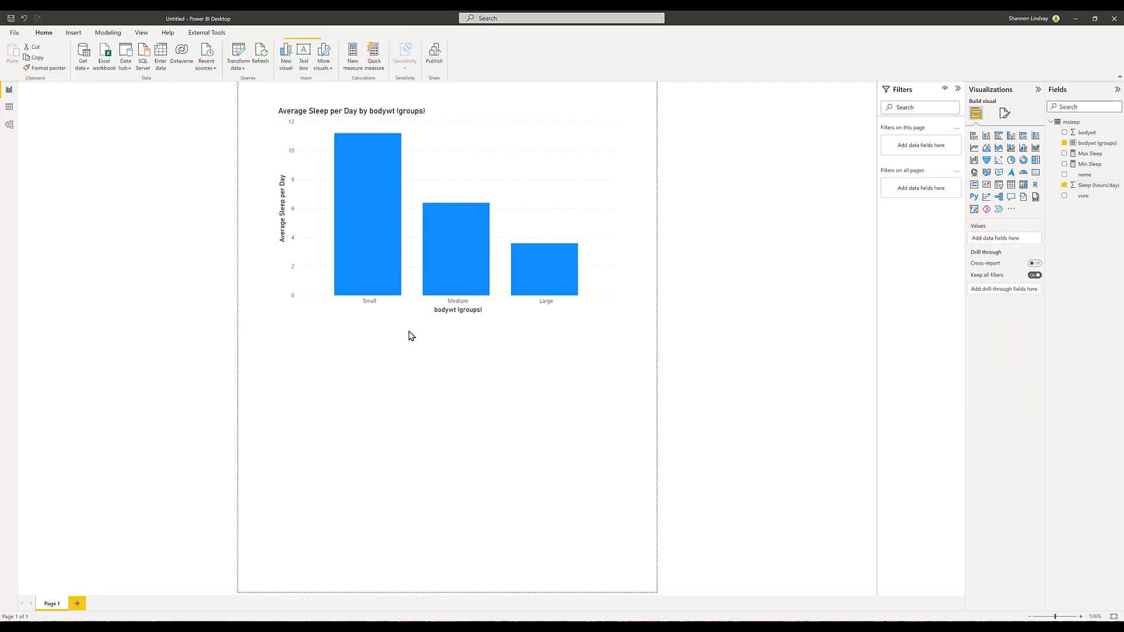
left_click(142, 33)
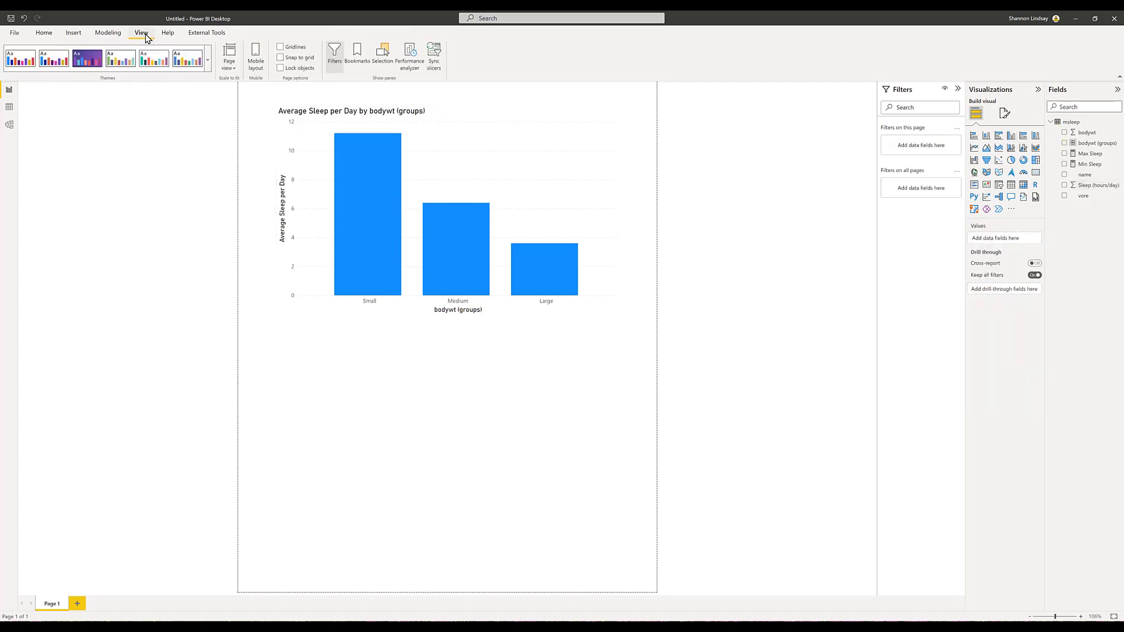
left_click(207, 63)
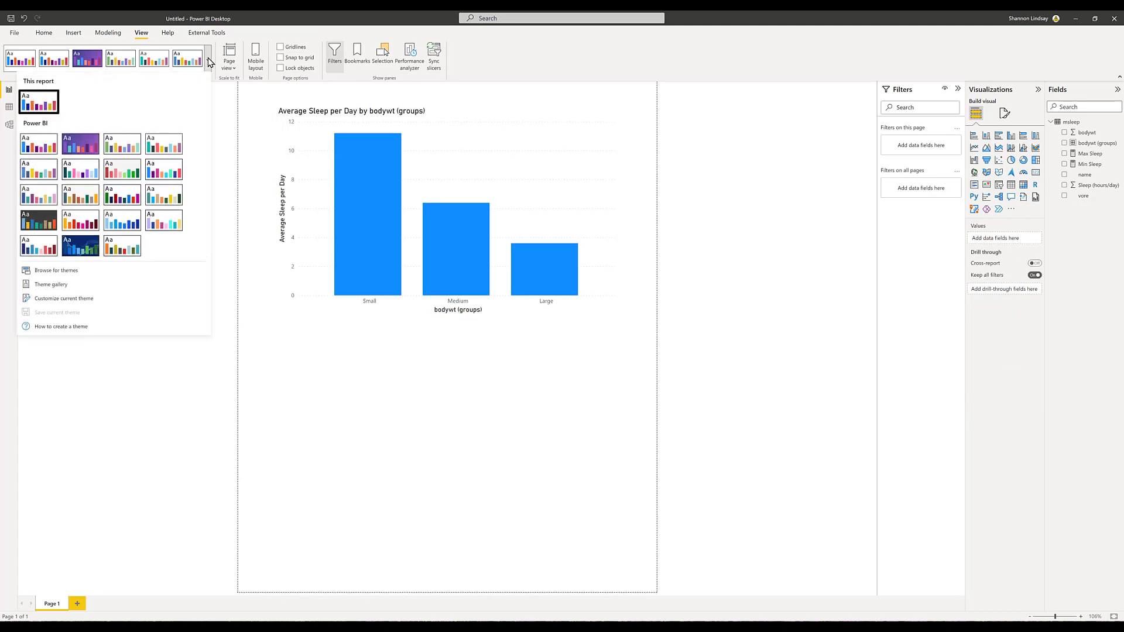
left_click(89, 176)
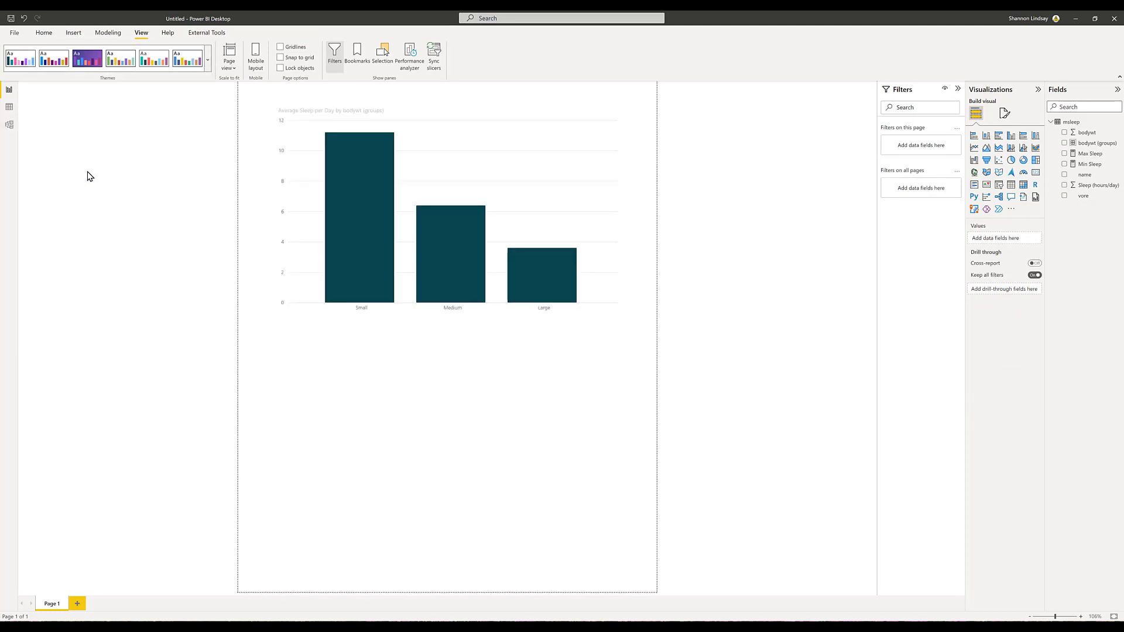
left_click(319, 314)
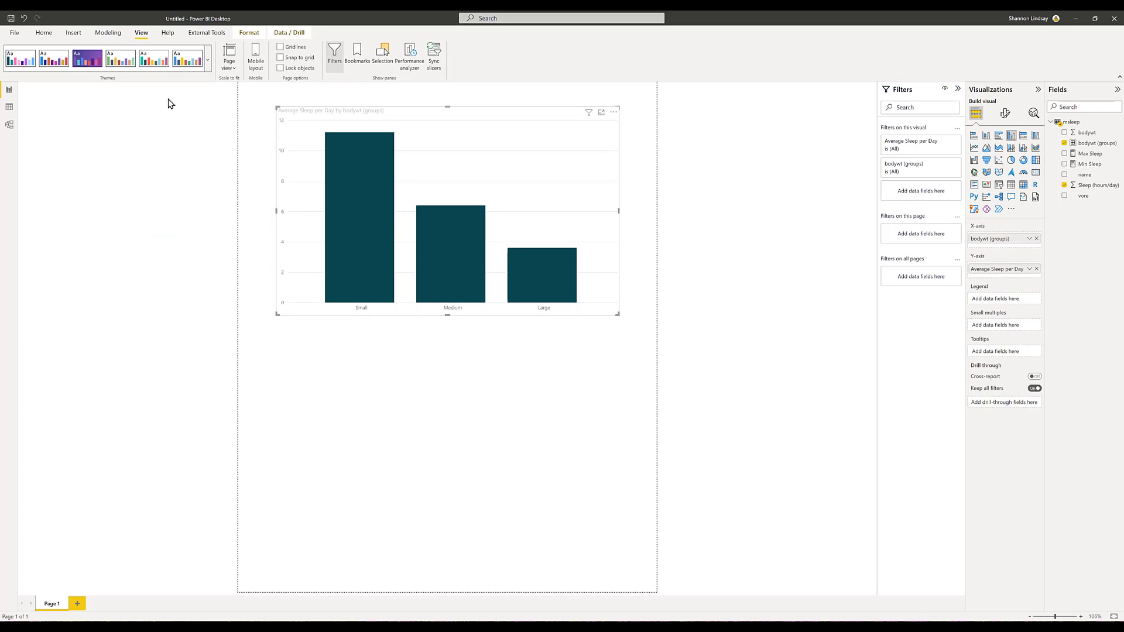
left_click(209, 62)
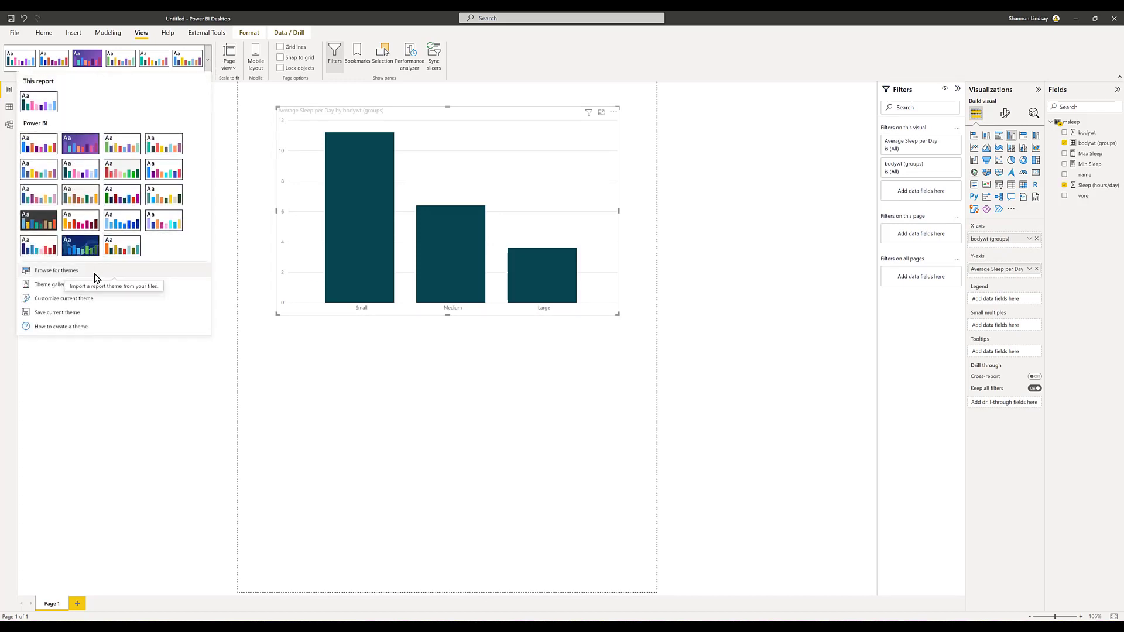
- In the customized theme, set the title text to Segoe UI at 14 pt
left_click(94, 306)
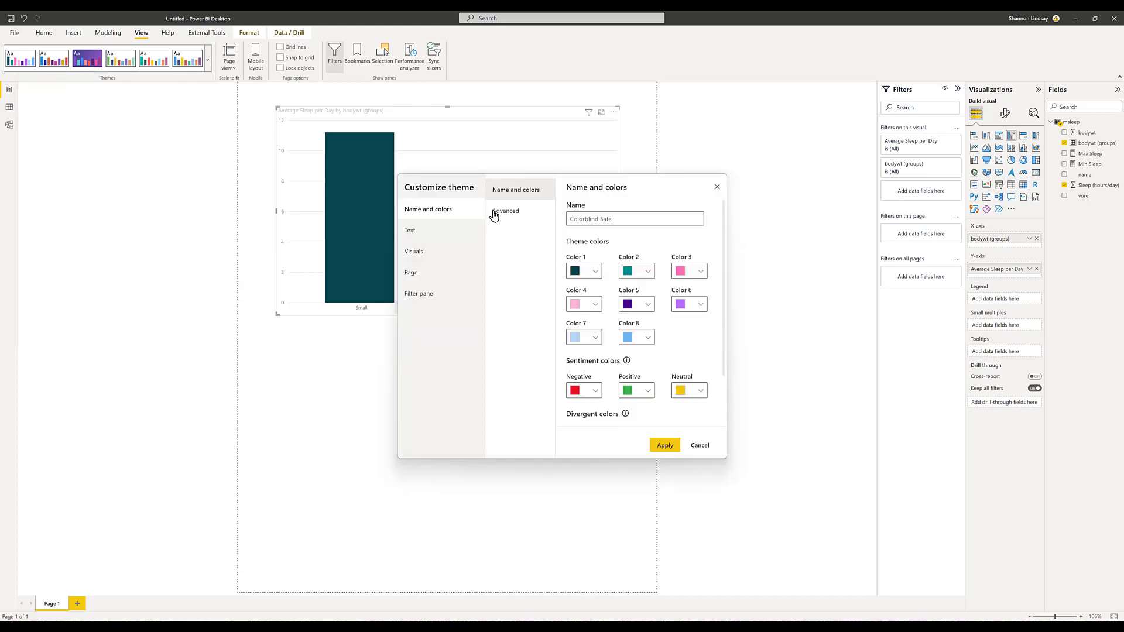
left_click(422, 232)
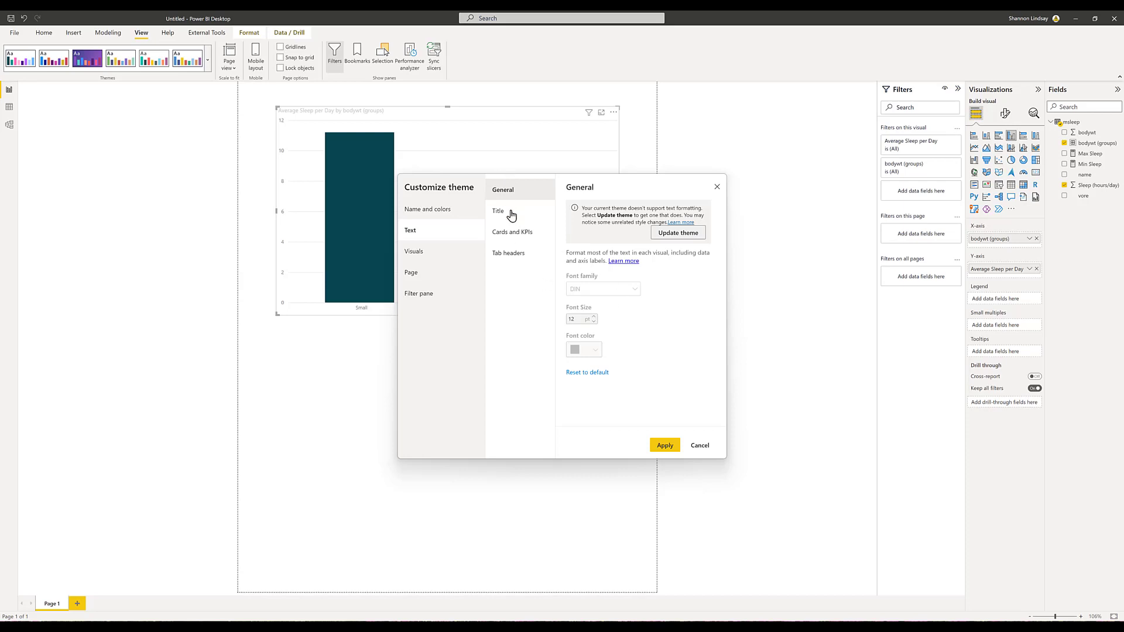
left_click(511, 214)
left_click(672, 234)
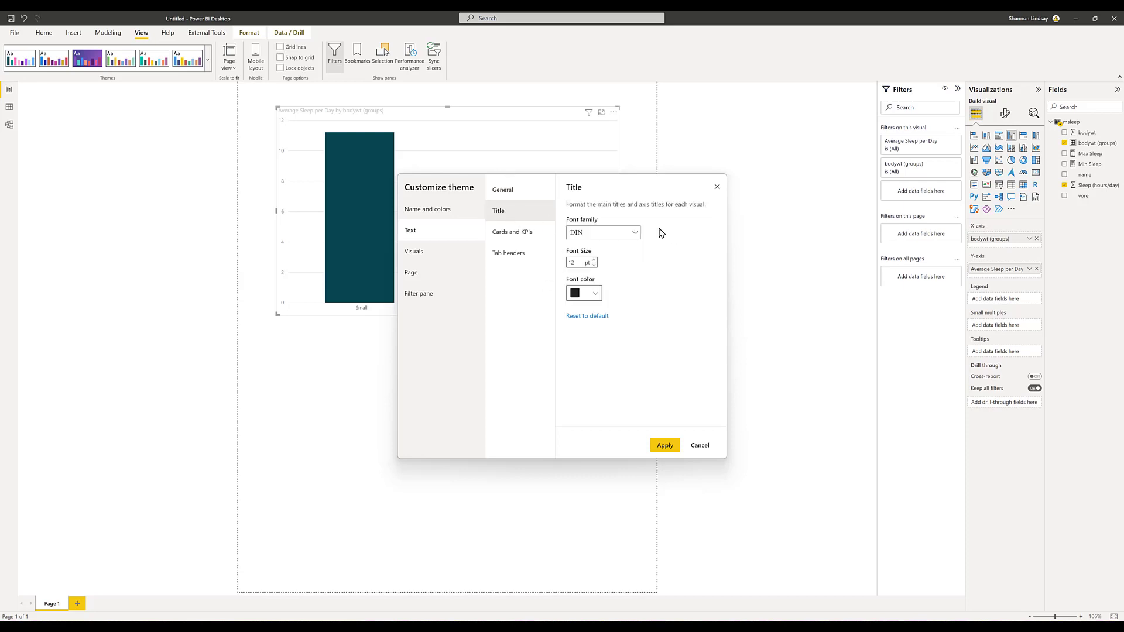
left_click(586, 237)
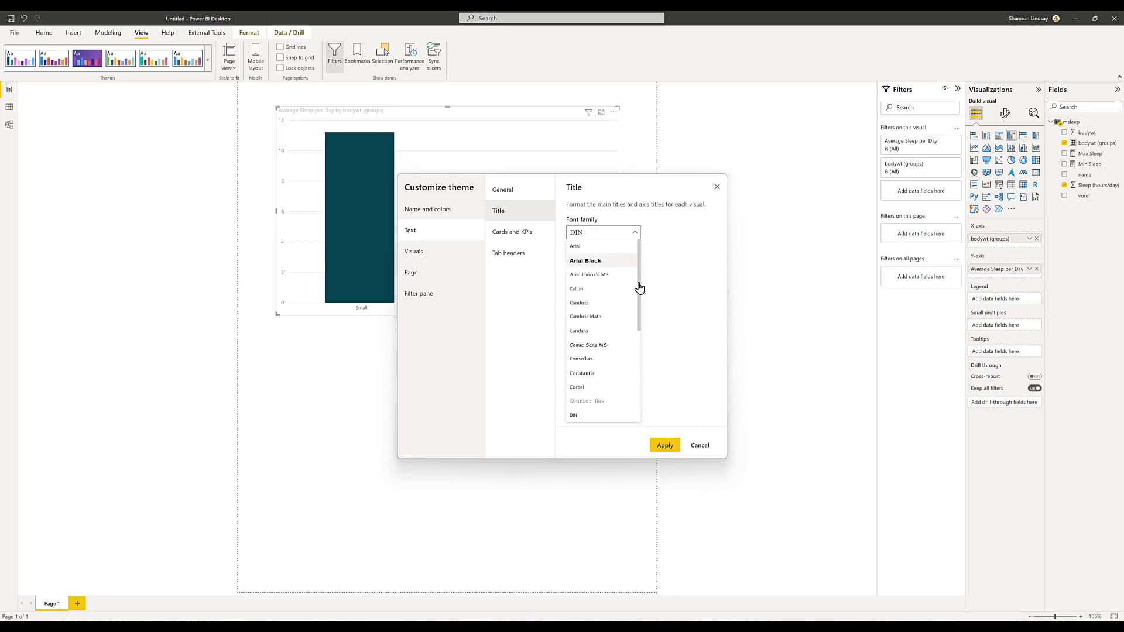
scroll(633, 354, "down", 3)
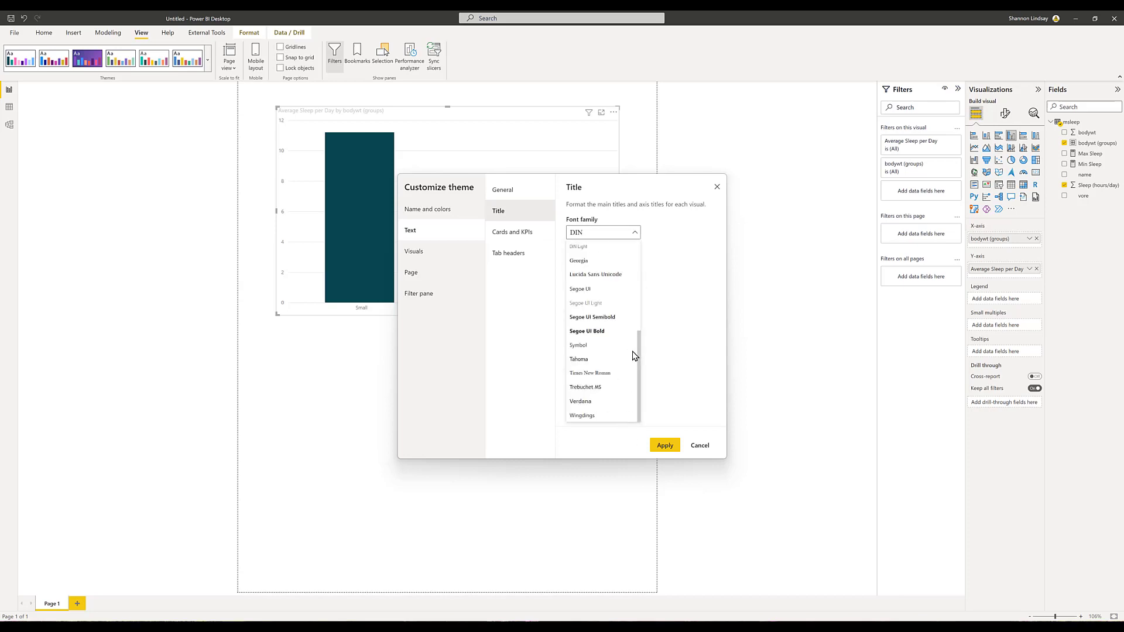
left_click(581, 290)
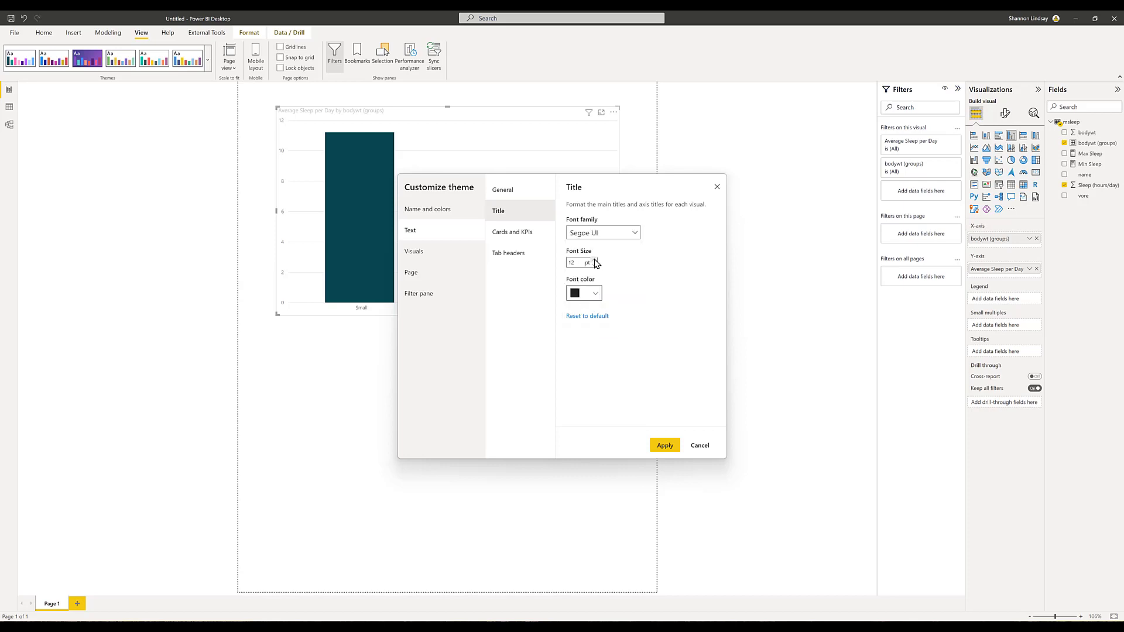
left_click(594, 259)
left_click(594, 259)
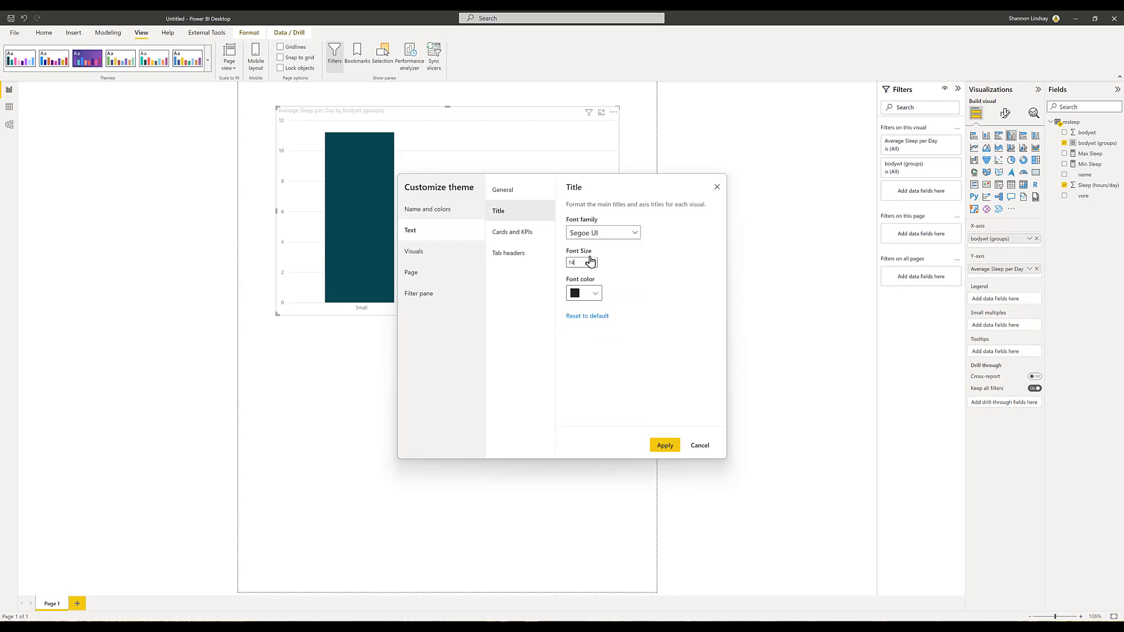
- Review the theme's other text, visual and colour settings, then apply the customized theme
left_click(513, 233)
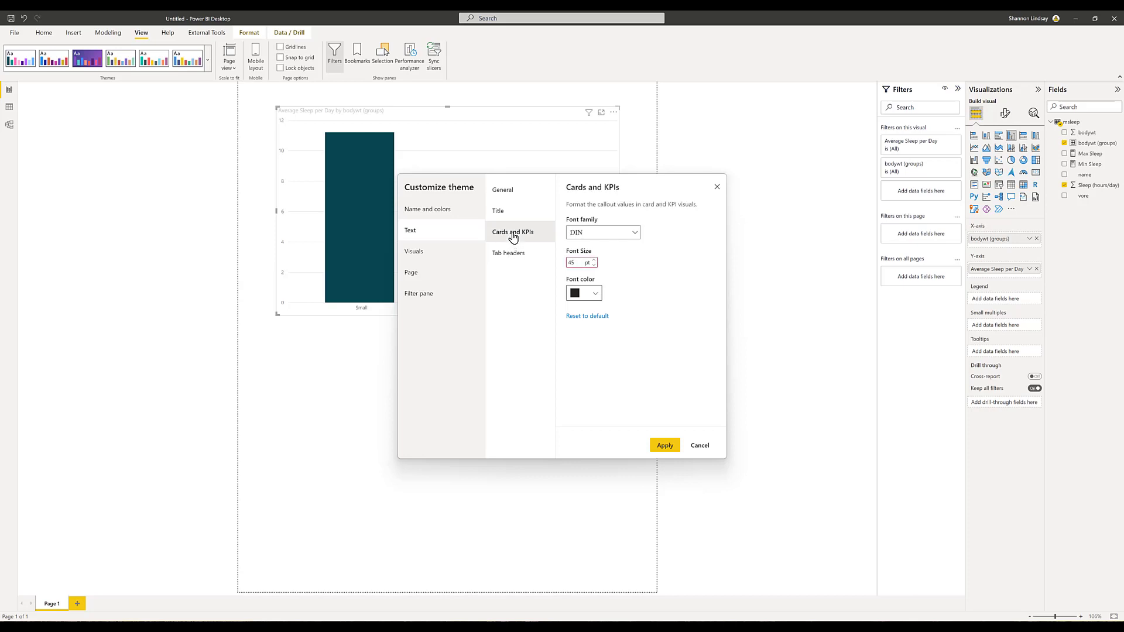
left_click(418, 252)
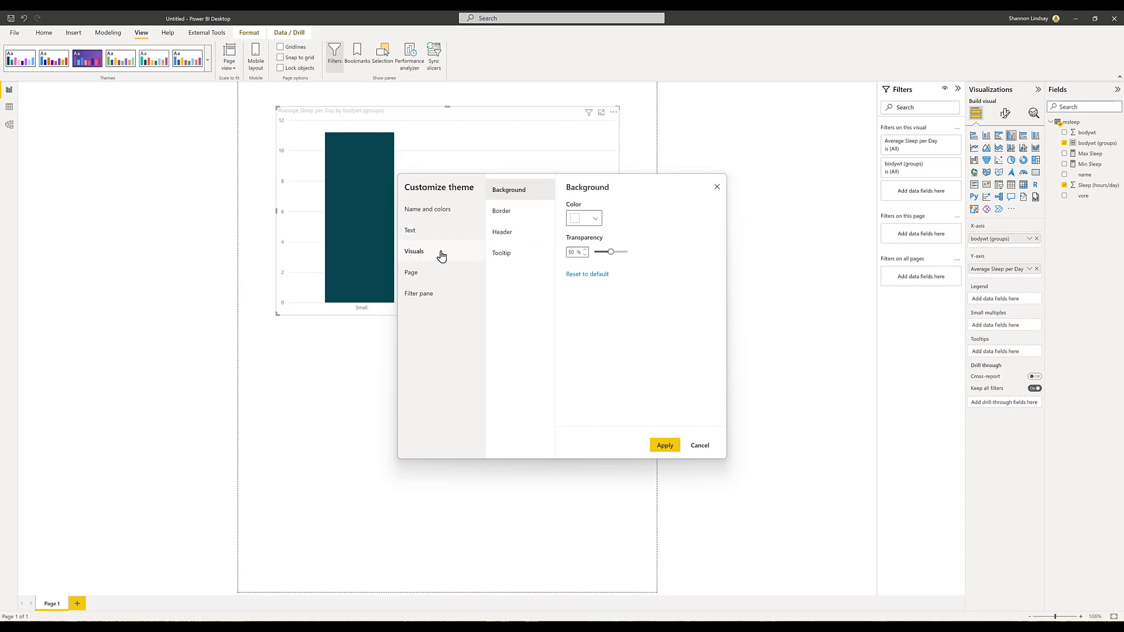
left_click(428, 208)
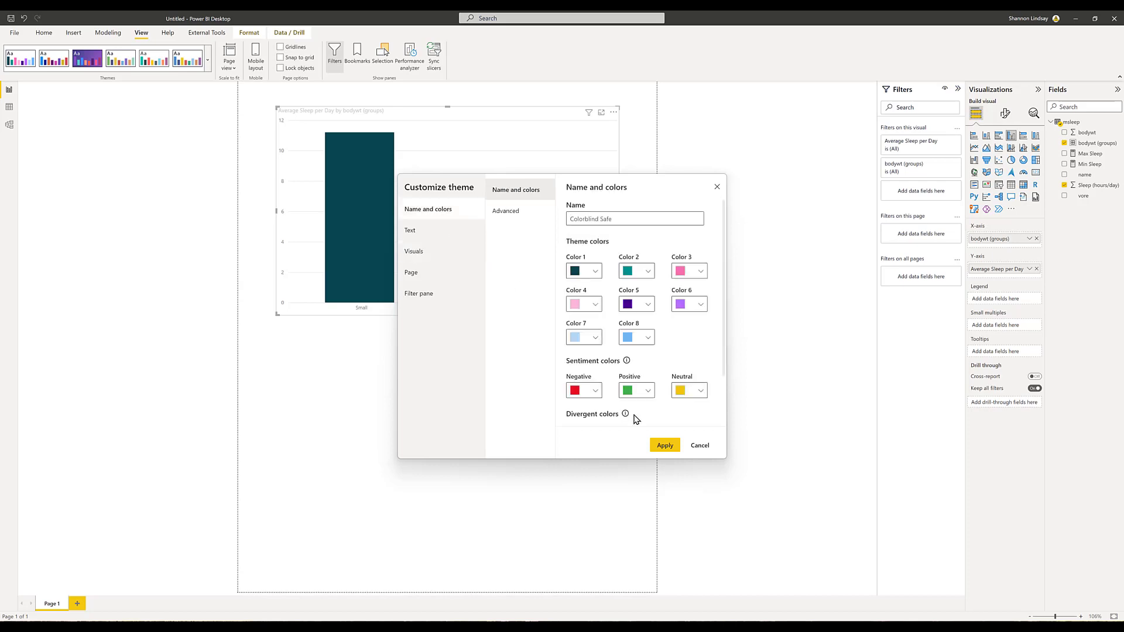
left_click(422, 230)
left_click(514, 213)
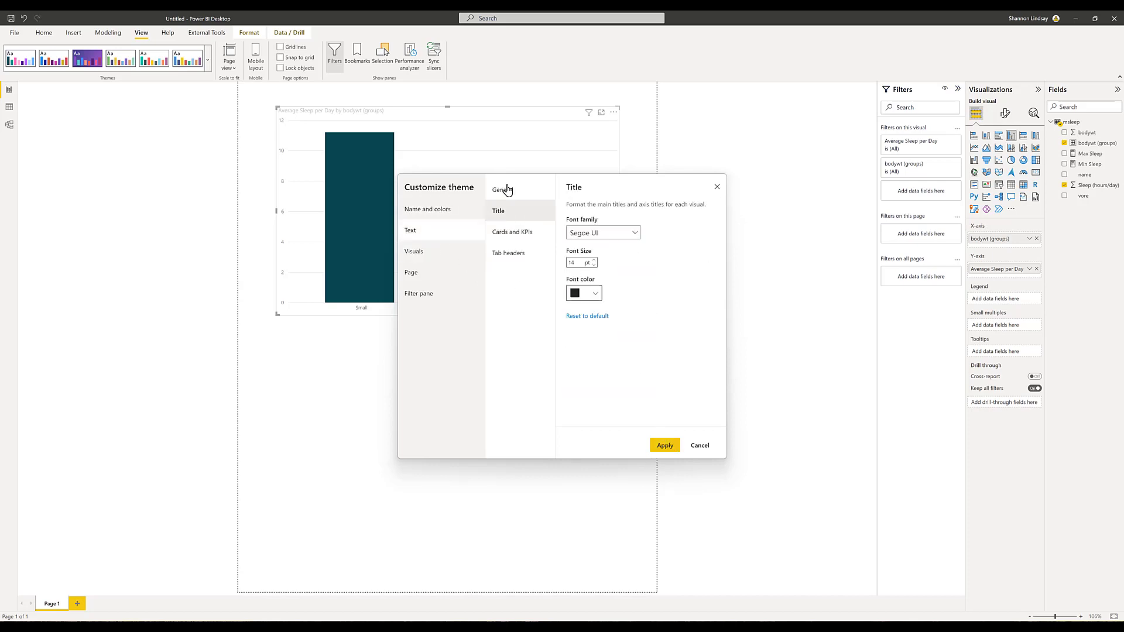
left_click(504, 190)
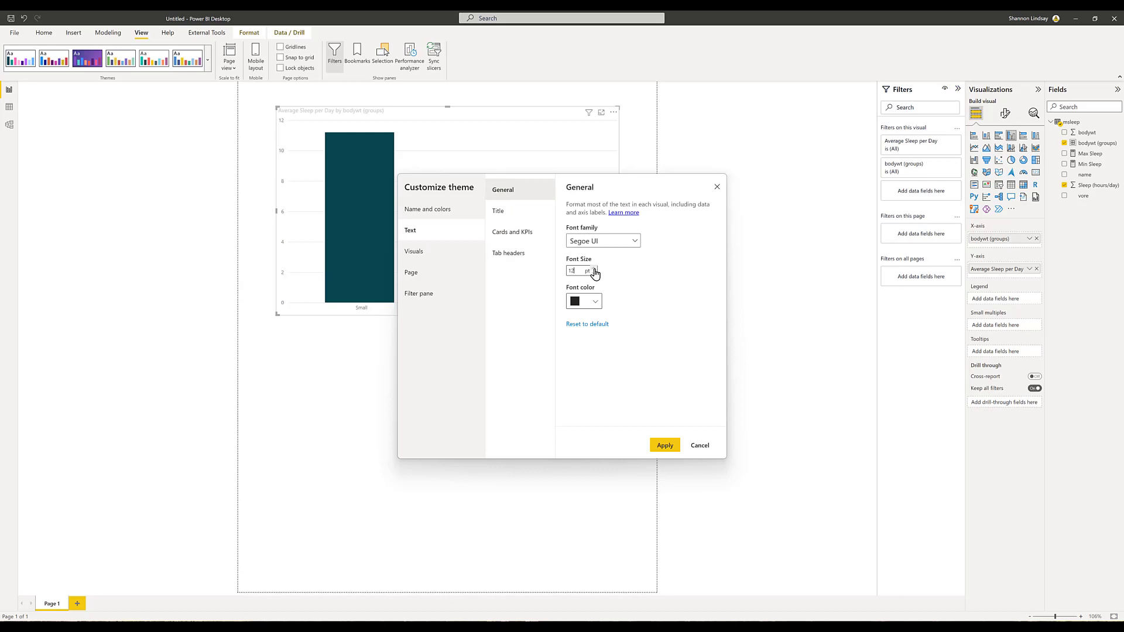
left_click(665, 446)
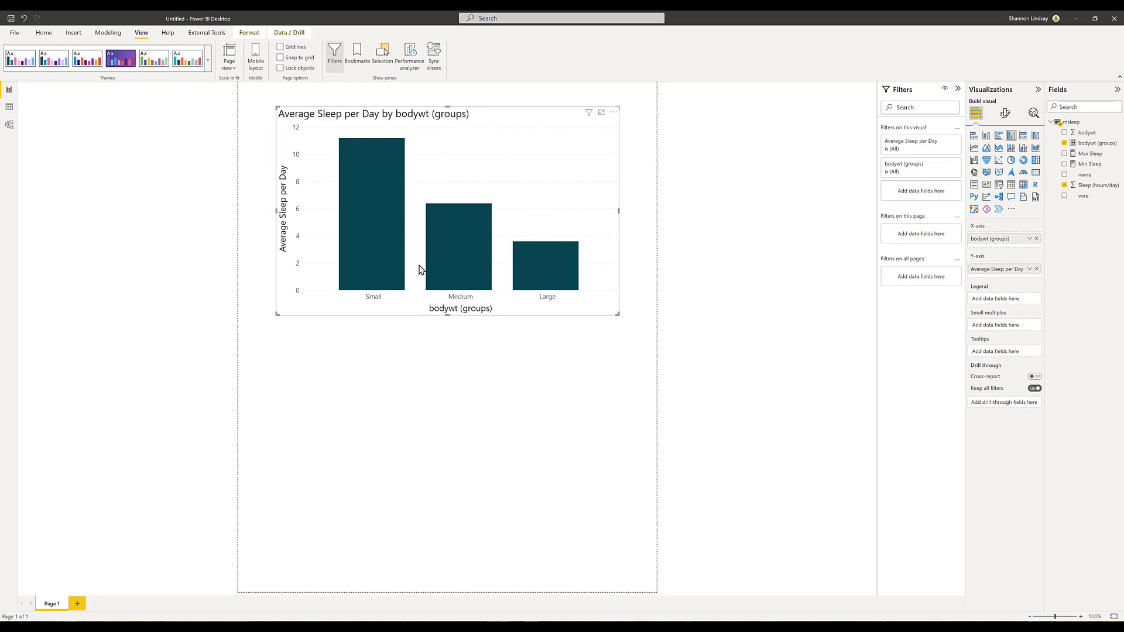
- Turn off the chart's X-axis title
left_click(532, 347)
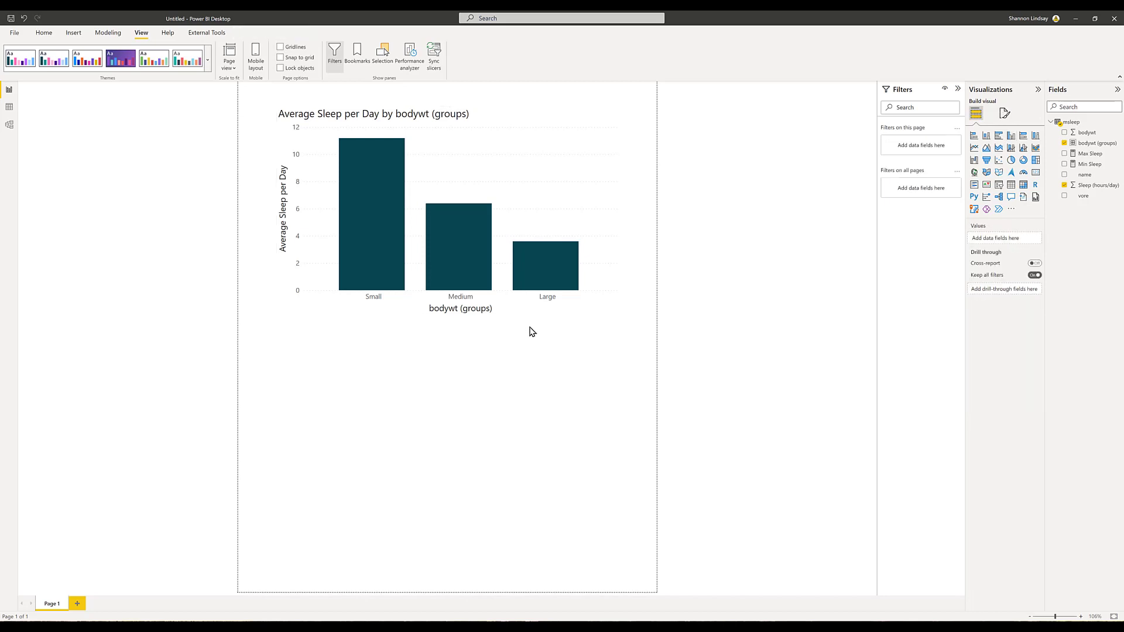
left_click(531, 311)
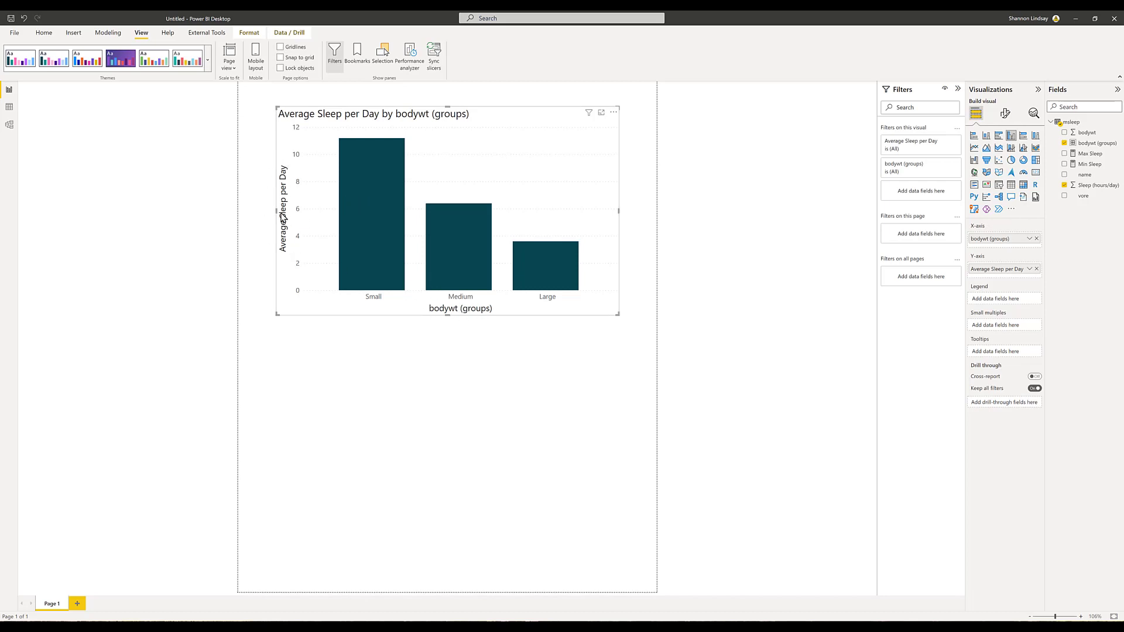
left_click(1005, 115)
left_click(991, 192)
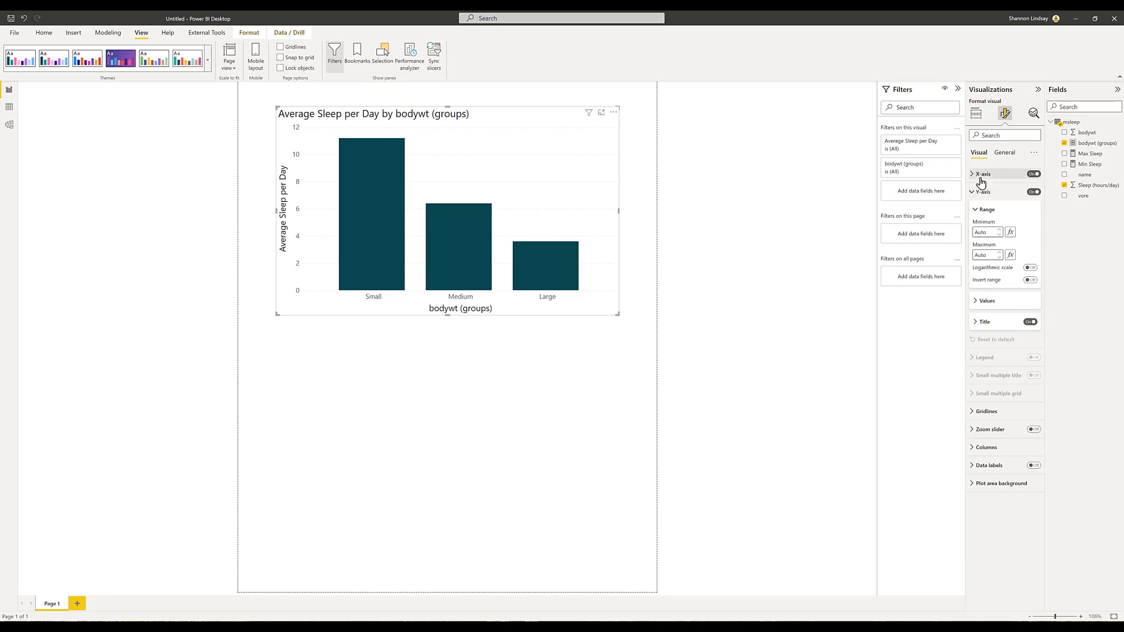
left_click(983, 173)
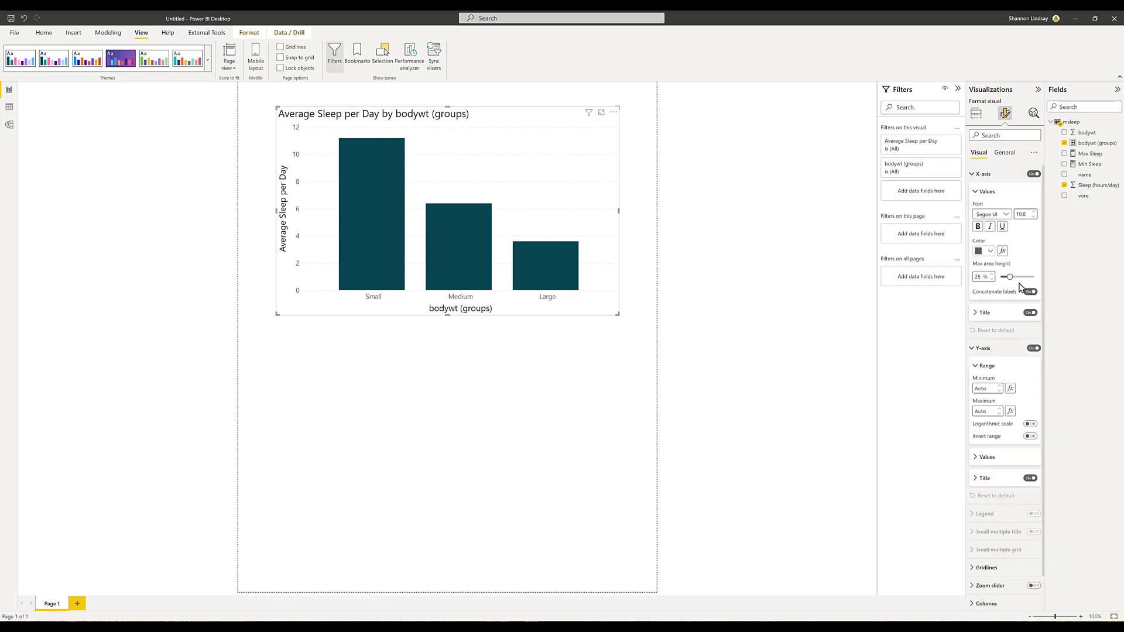
left_click(1030, 313)
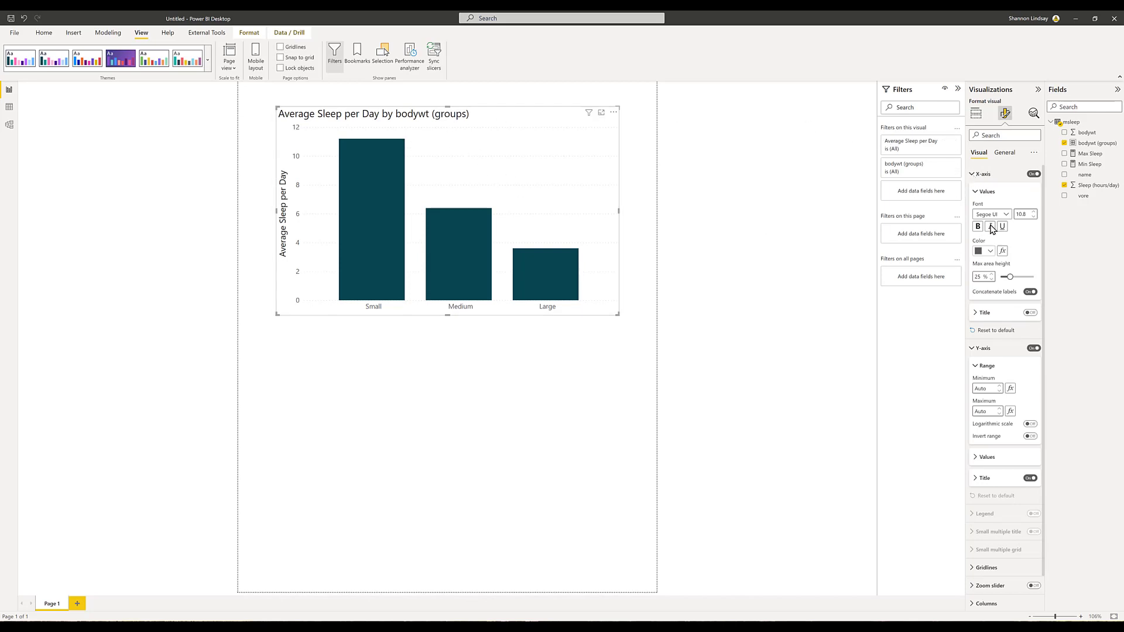
- Change the Y-axis title to 'Sleep per day by size'
left_click(976, 479)
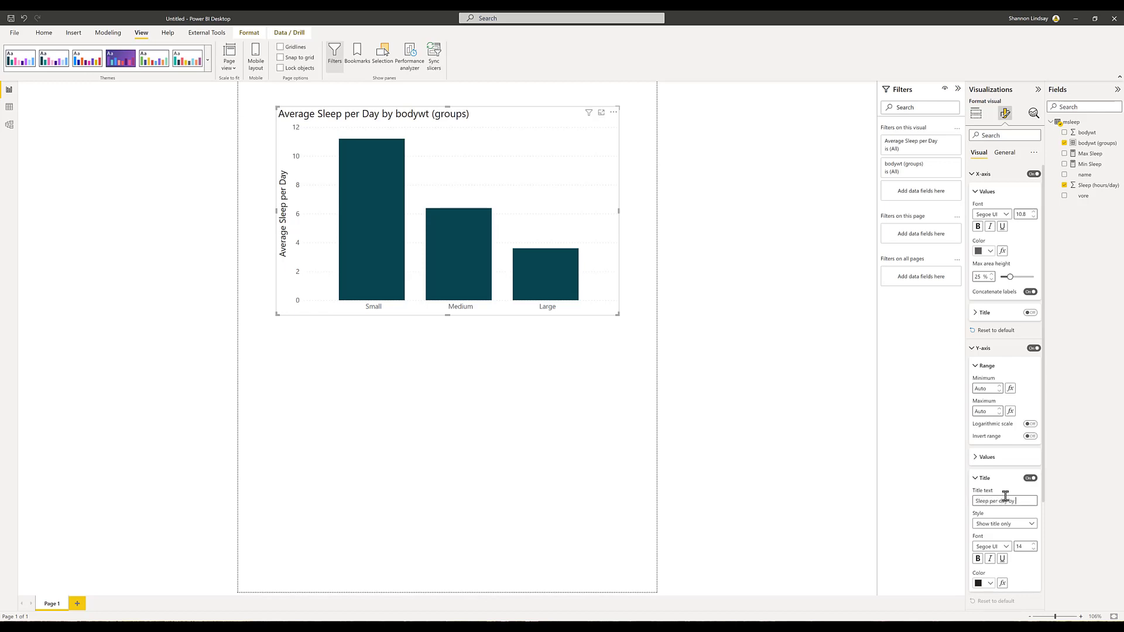
type("S")
key("Tab")
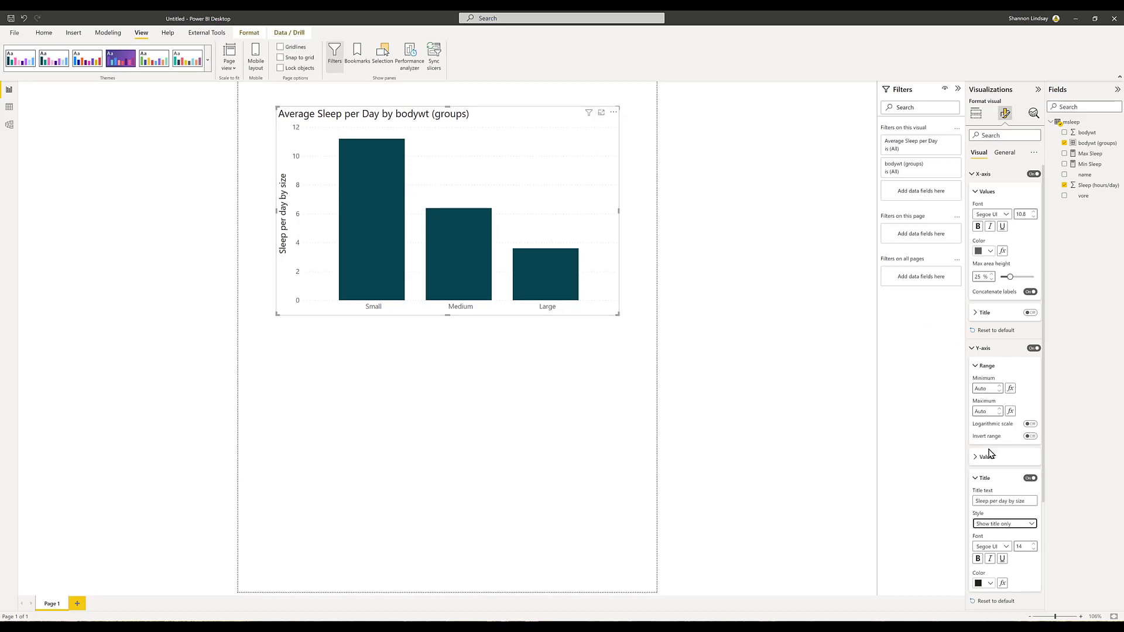
- Show horizontal gridlines in the dotted style
scroll(993, 457, "down", 3)
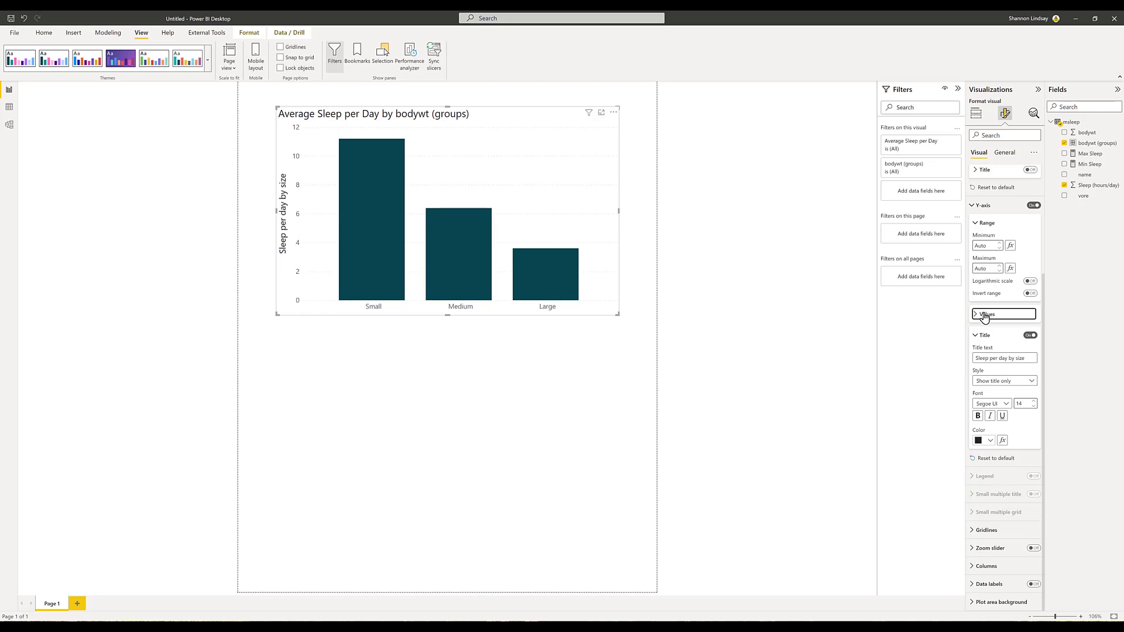
left_click(986, 530)
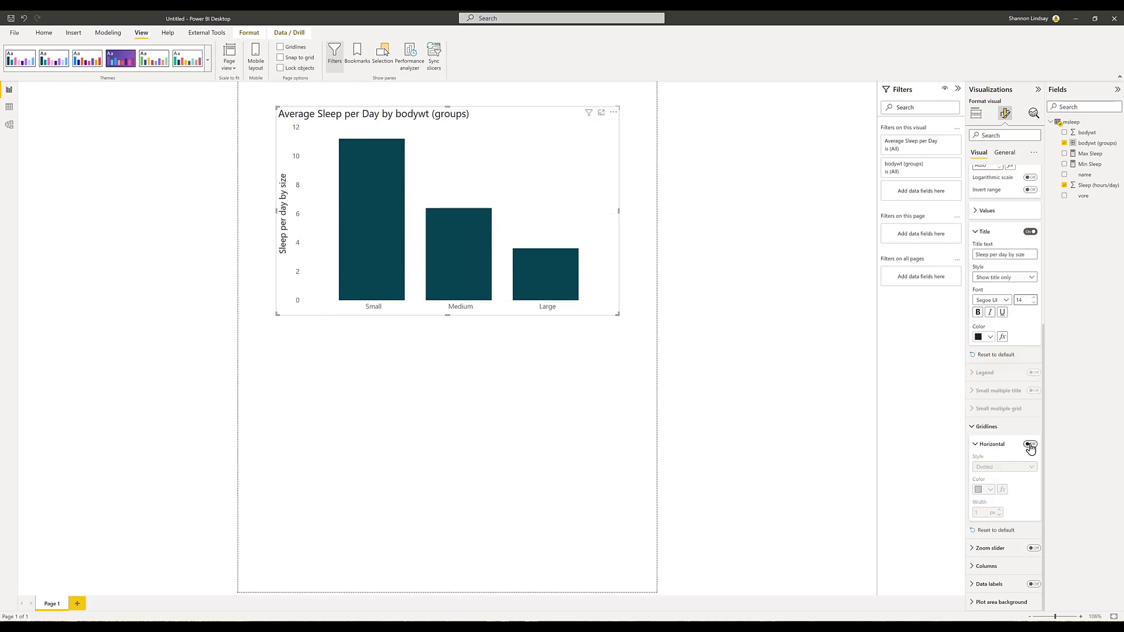
left_click(1030, 446)
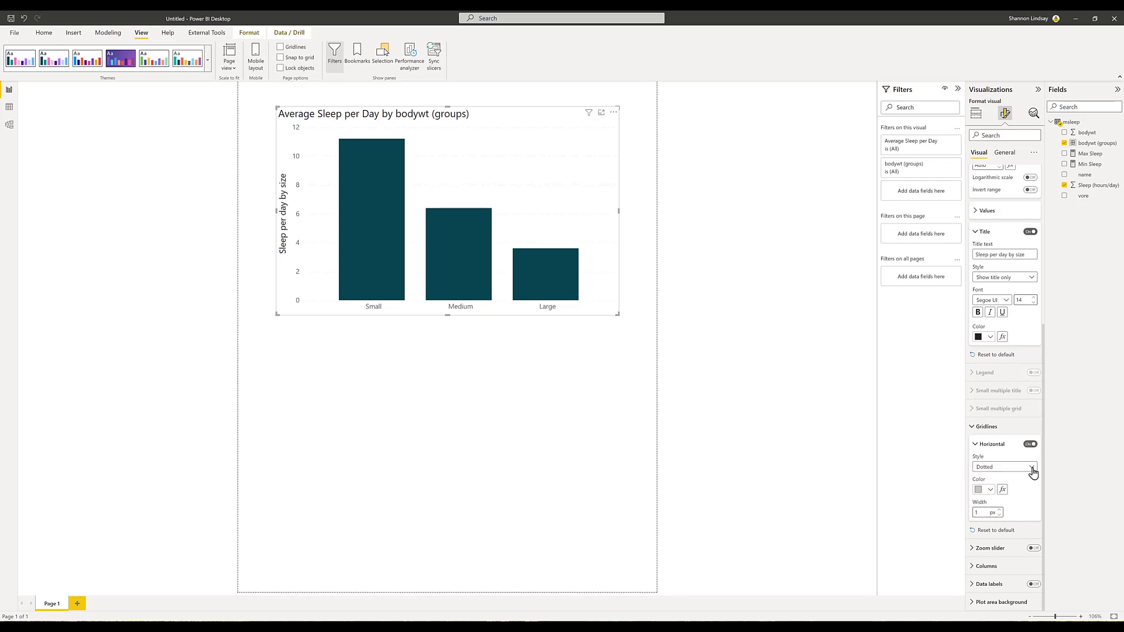
left_click(1032, 468)
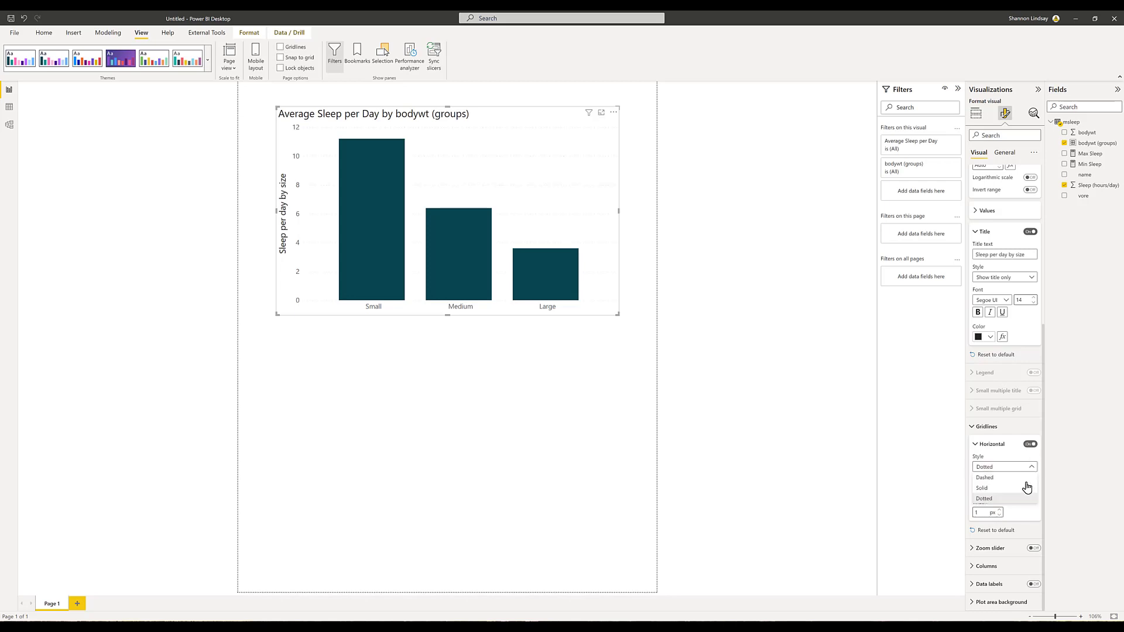
left_click(1028, 447)
scroll(1000, 434, "up", 3)
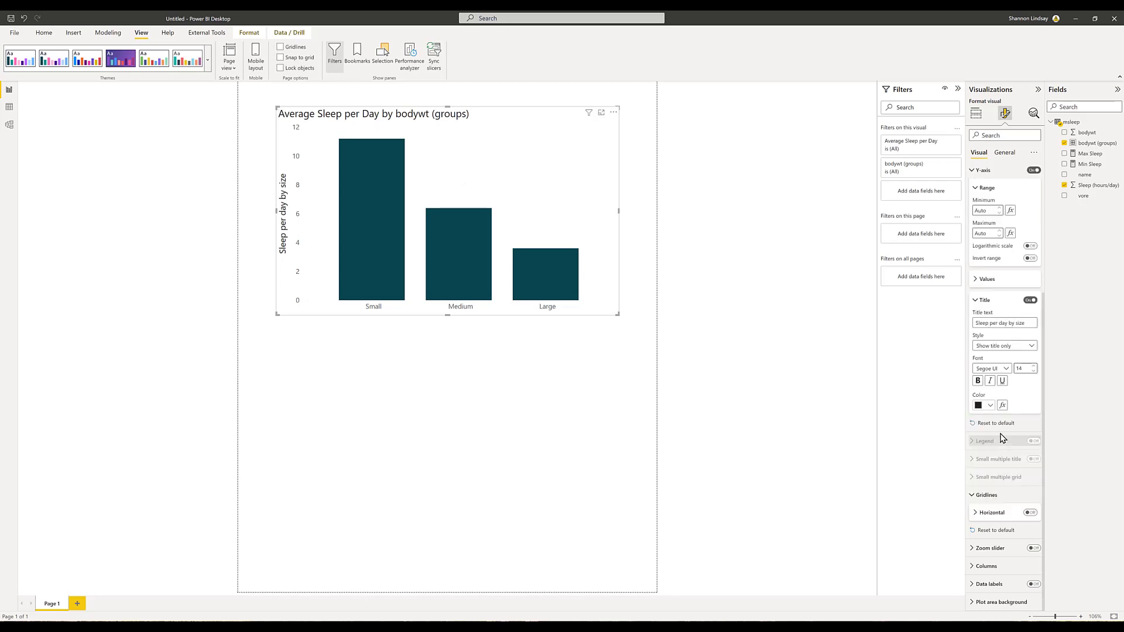
scroll(988, 339, "up", 1)
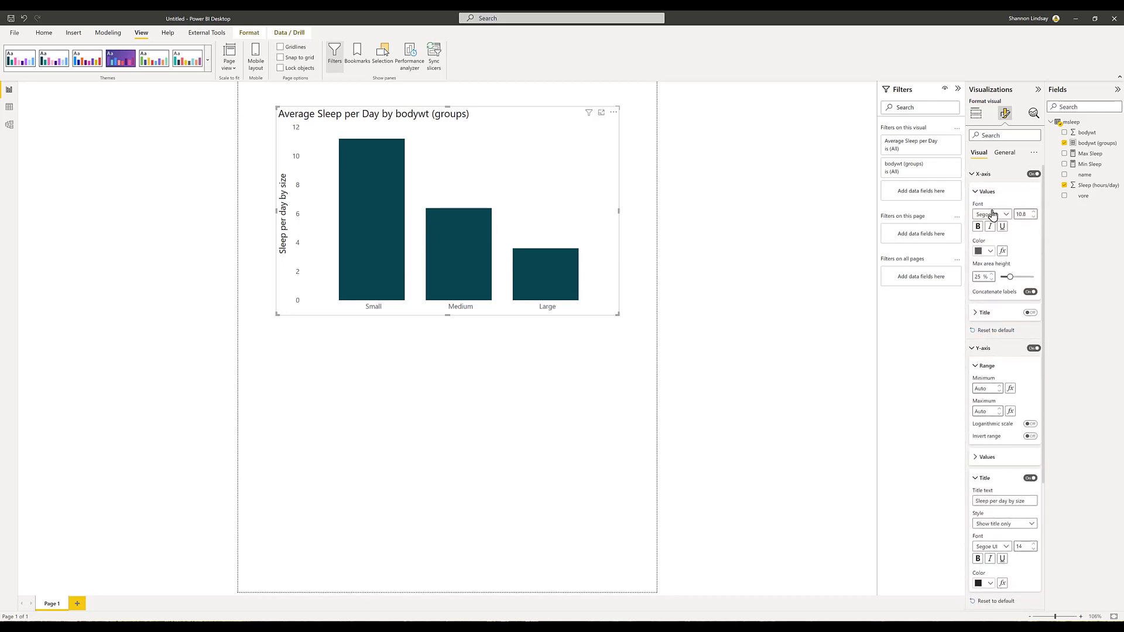
- Show the chart's Analytics options listing constant, min, max, average, median and percentile lines
left_click(1034, 114)
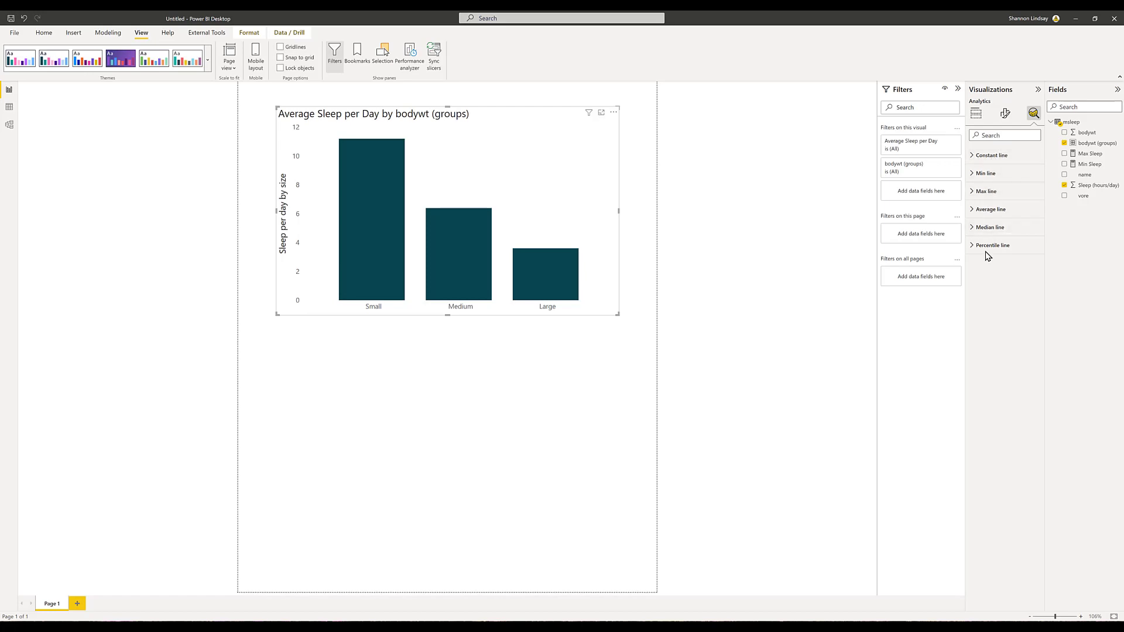
- Enable the Error bars preview feature in Options and acknowledge the restart notice
left_click(14, 35)
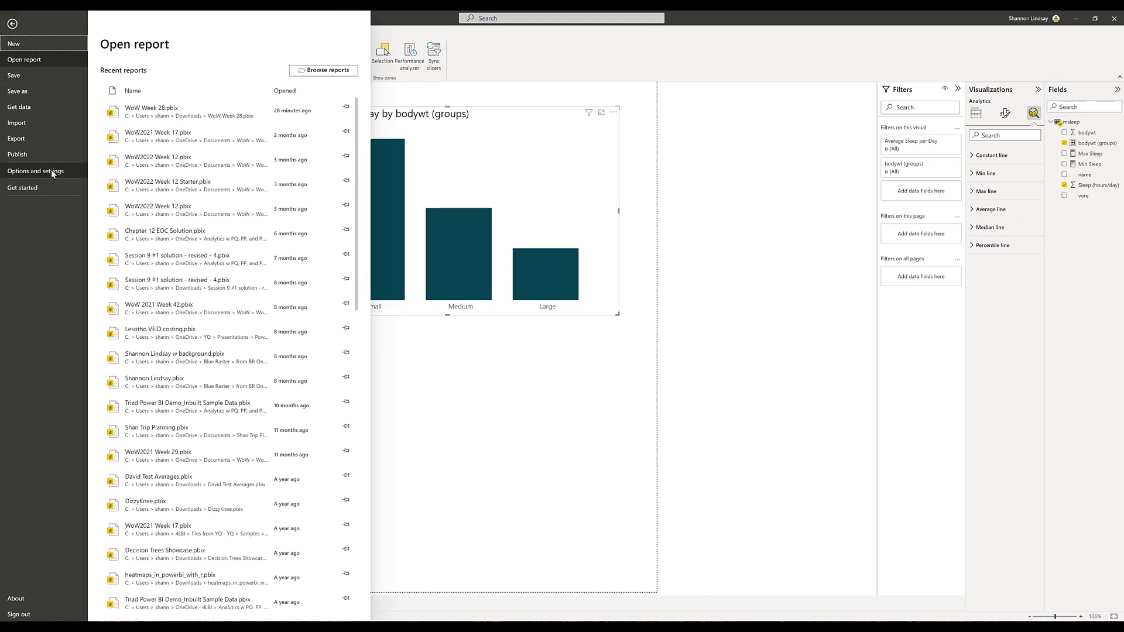
left_click(52, 172)
left_click(118, 76)
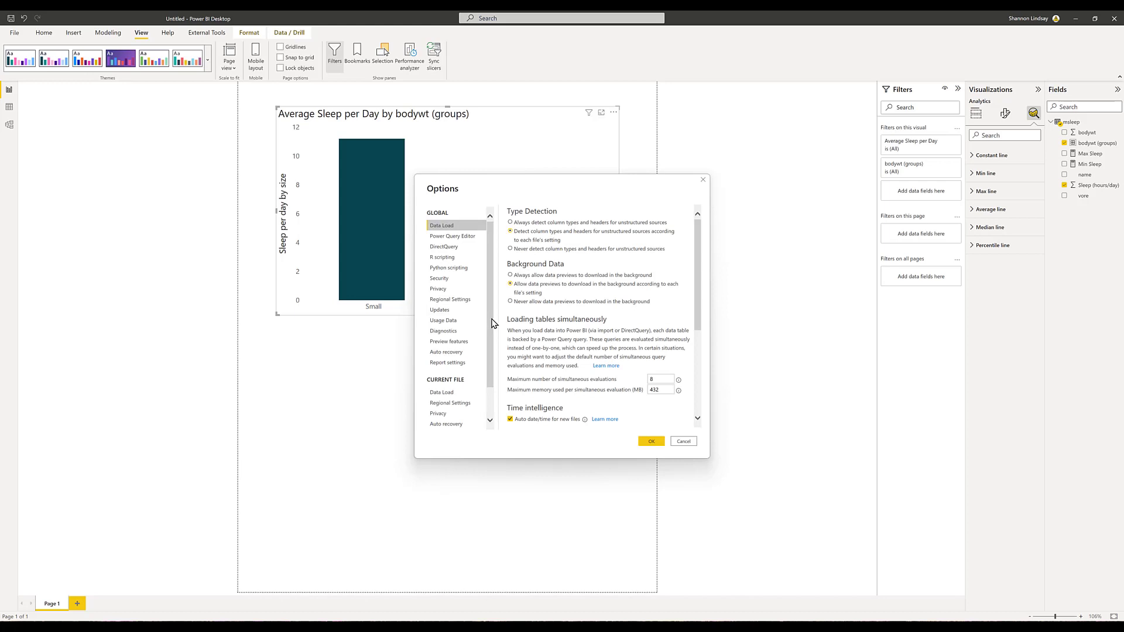
left_click(466, 345)
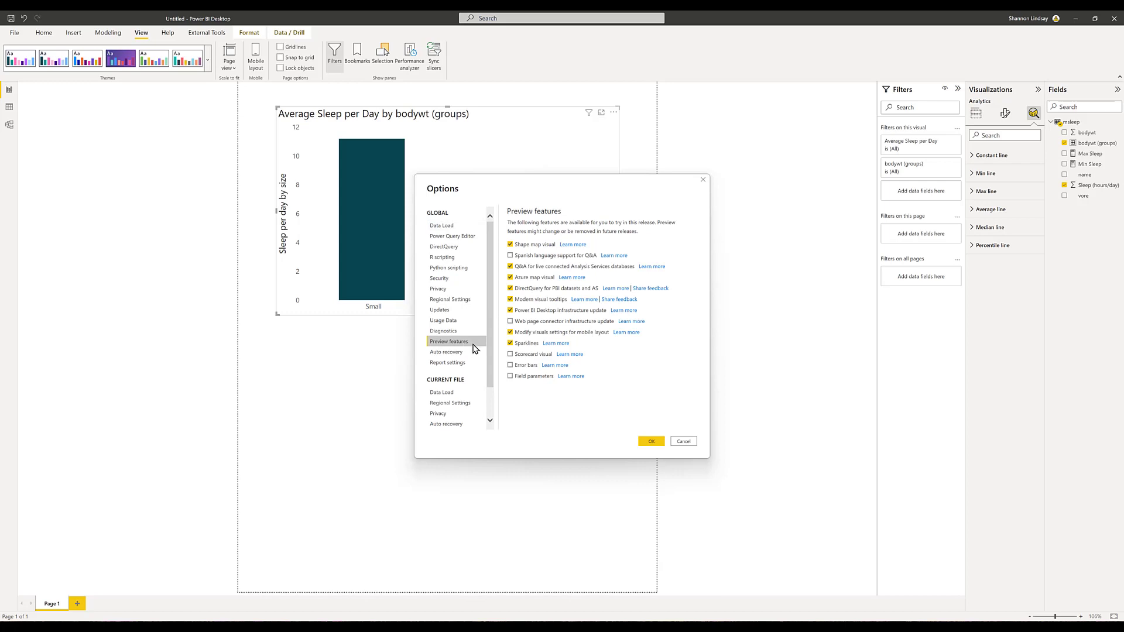
left_click(510, 366)
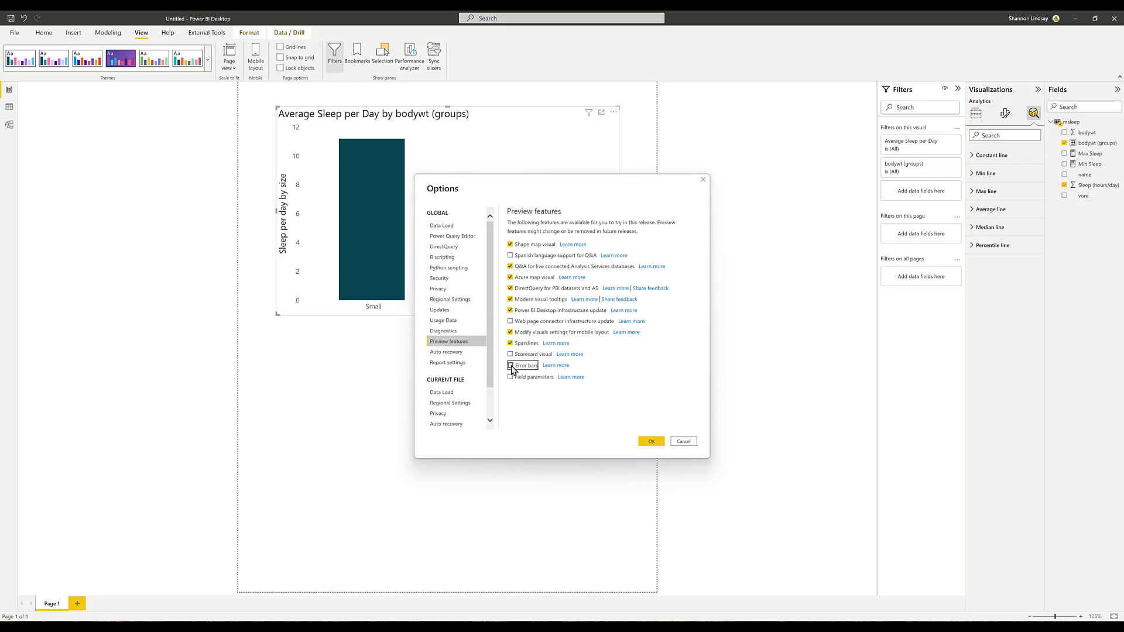
left_click(652, 442)
left_click(639, 343)
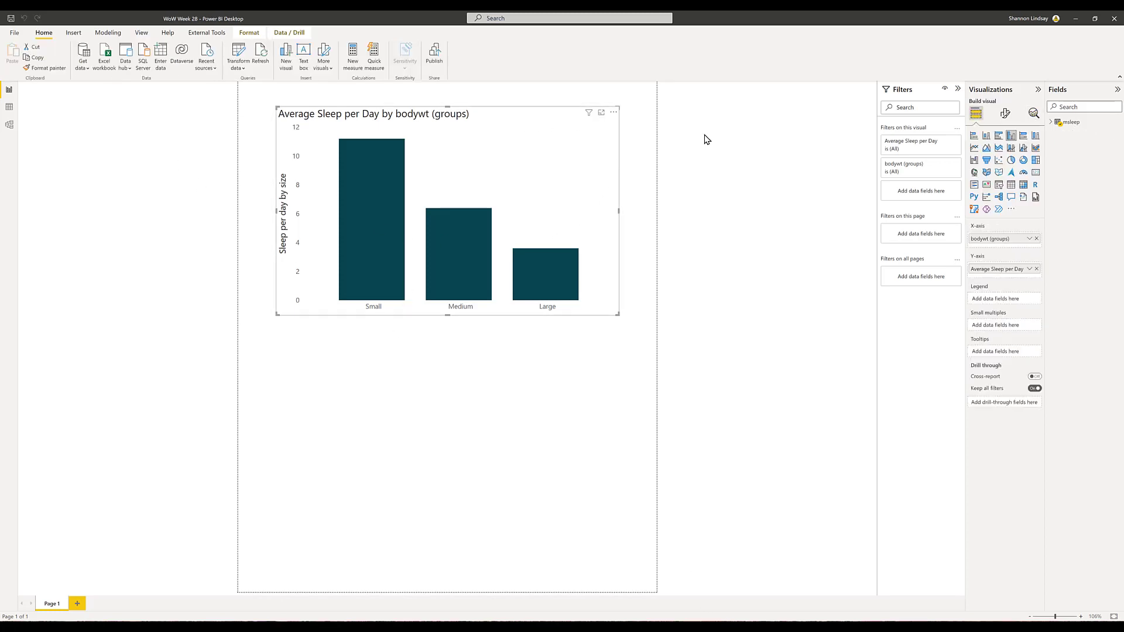
- Enable error bars on the Average Sleep per Day series in the Analytics pane
left_click(1034, 114)
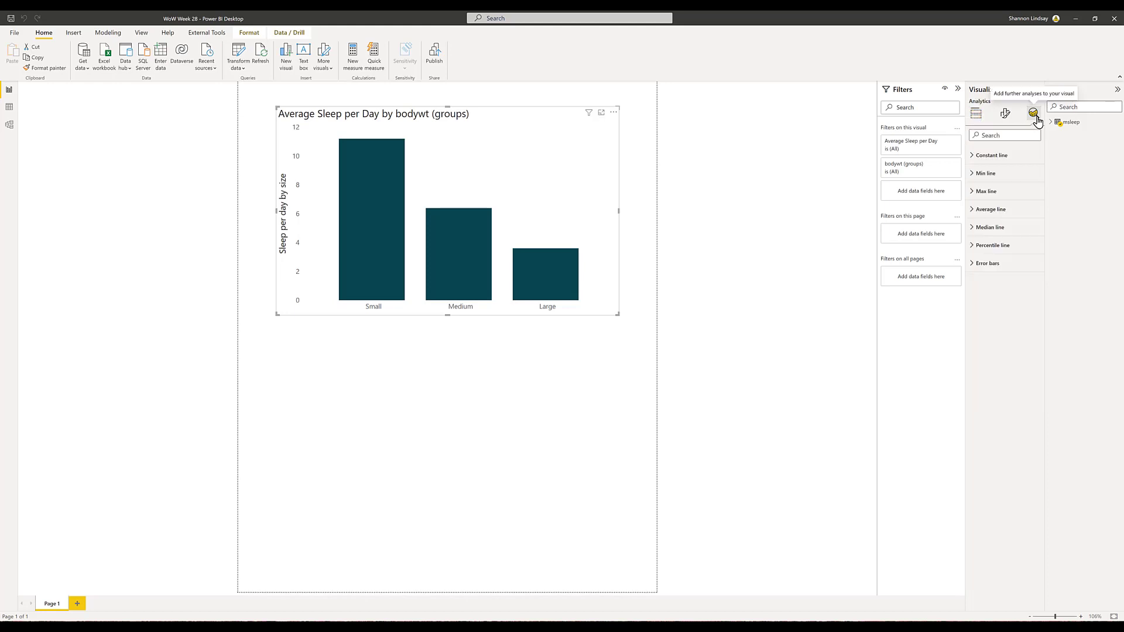
left_click(977, 264)
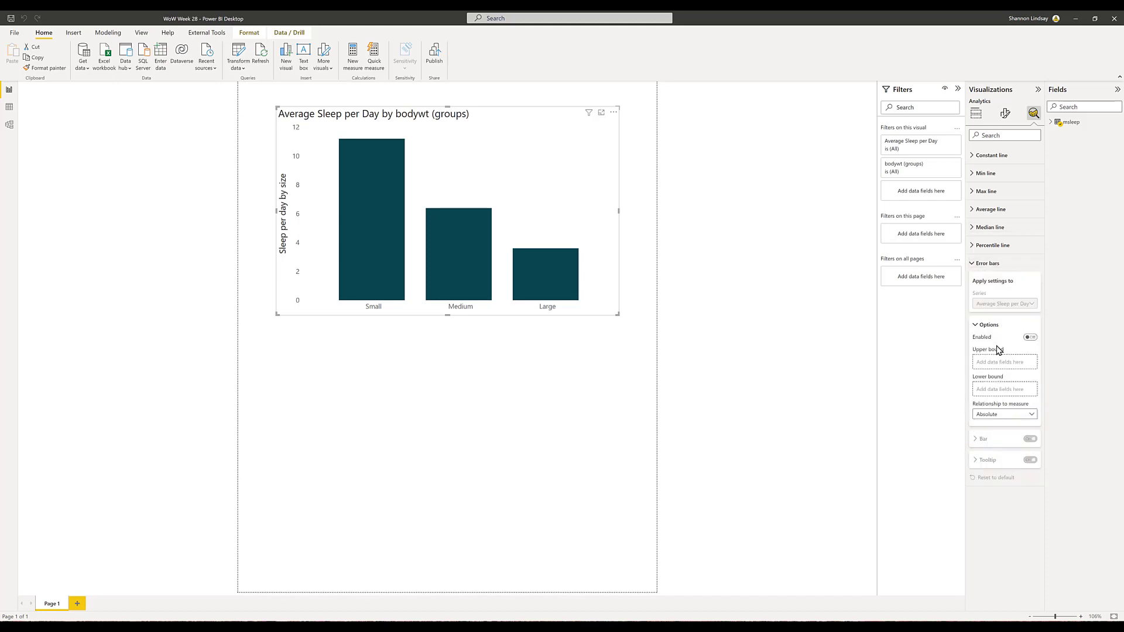
left_click(1029, 338)
- Set the size chart's error bars to Max Sleep as the upper bound and Min Sleep as the lower bound
left_click(1057, 122)
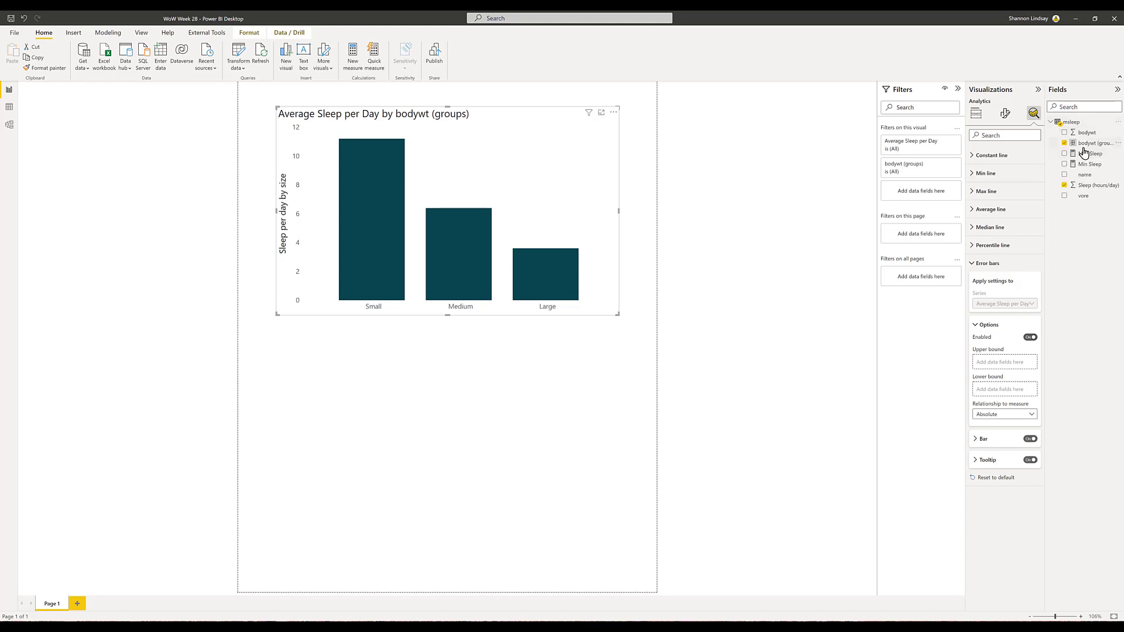
left_click_drag(1086, 164, 1004, 364)
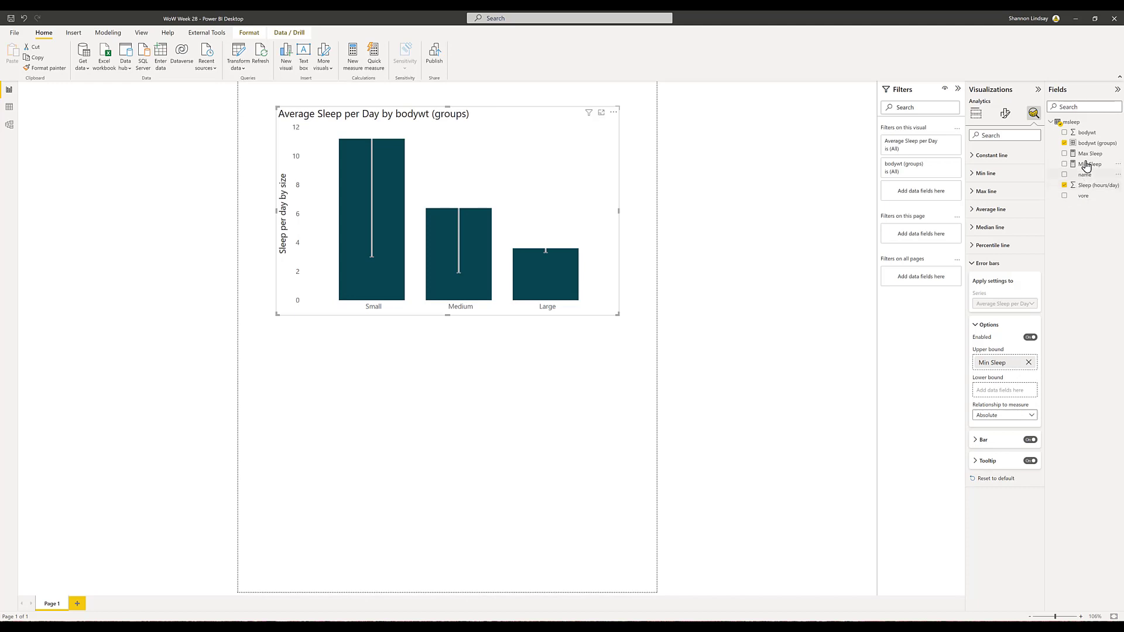
left_click_drag(1089, 154, 1033, 363)
left_click(1029, 363)
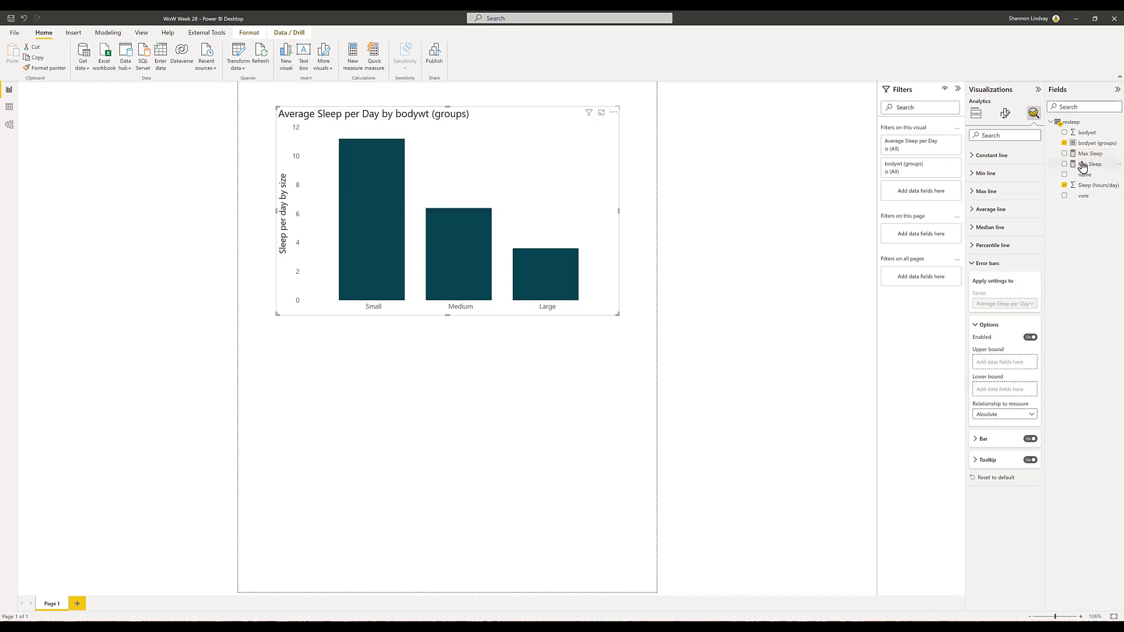
left_click_drag(1082, 154, 1005, 362)
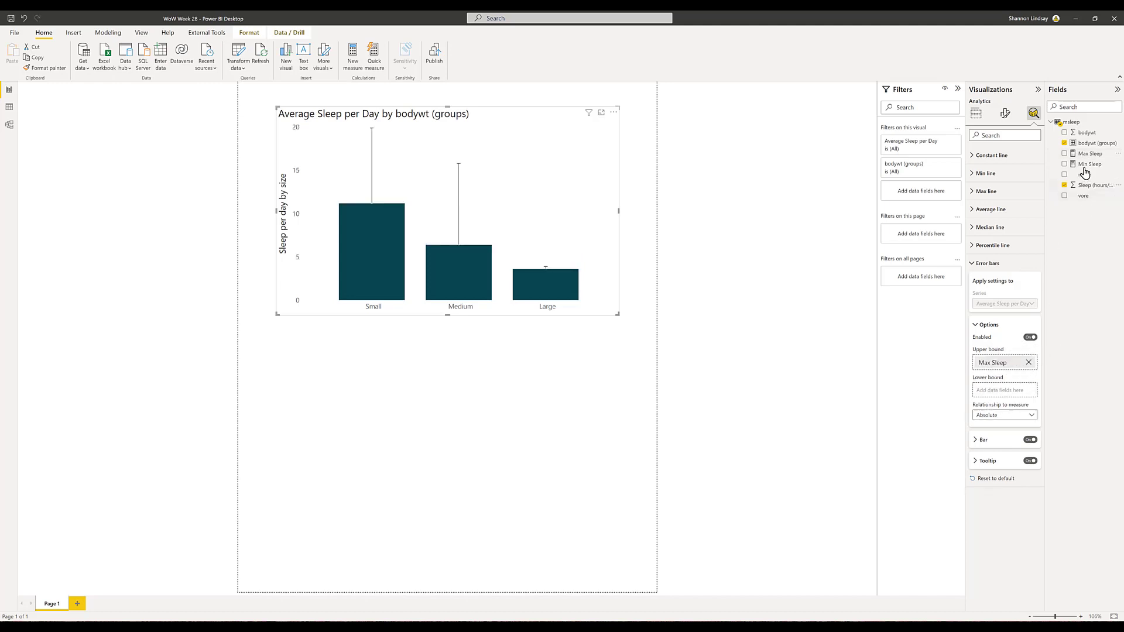
left_click_drag(1084, 167, 1001, 398)
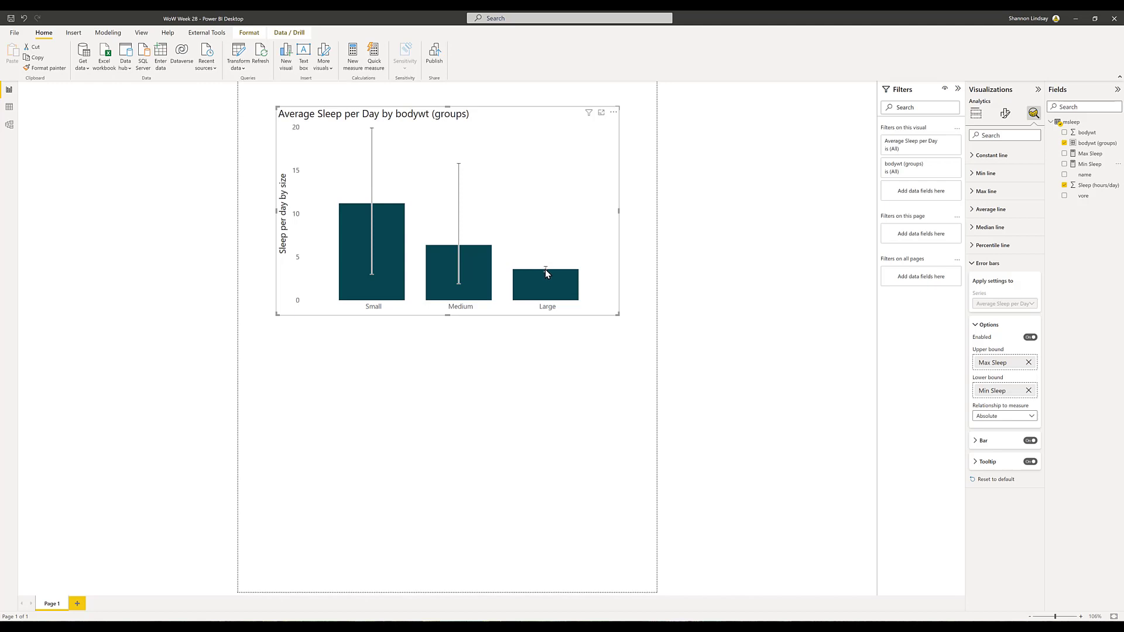
mouse_move(545, 271)
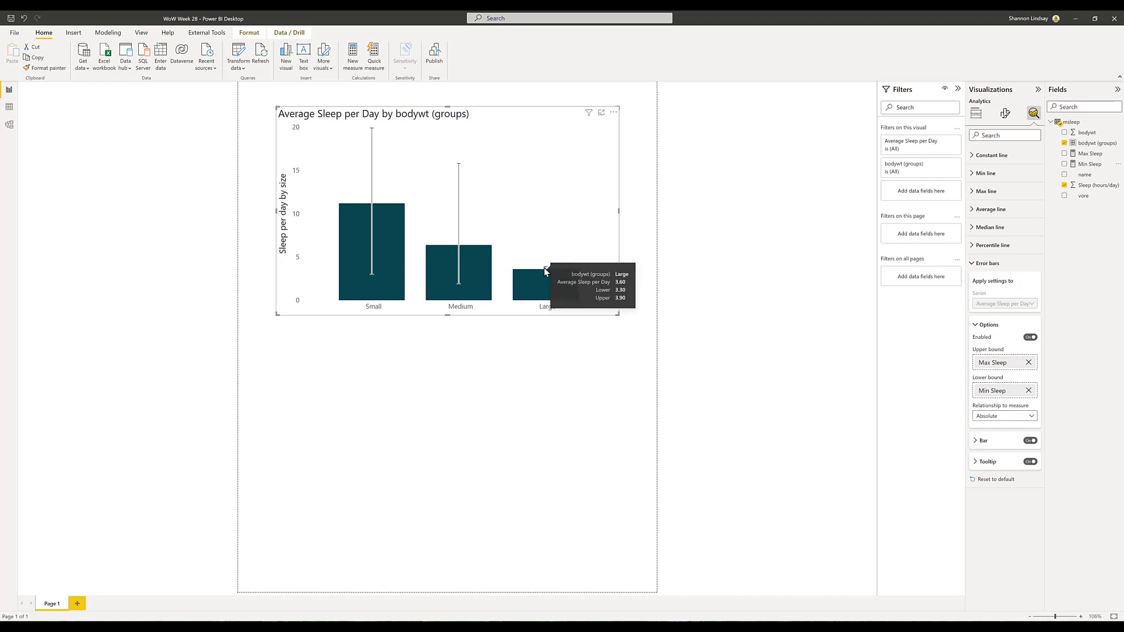
- Review the size chart's error bar settings in the Analytics pane
left_click(641, 156)
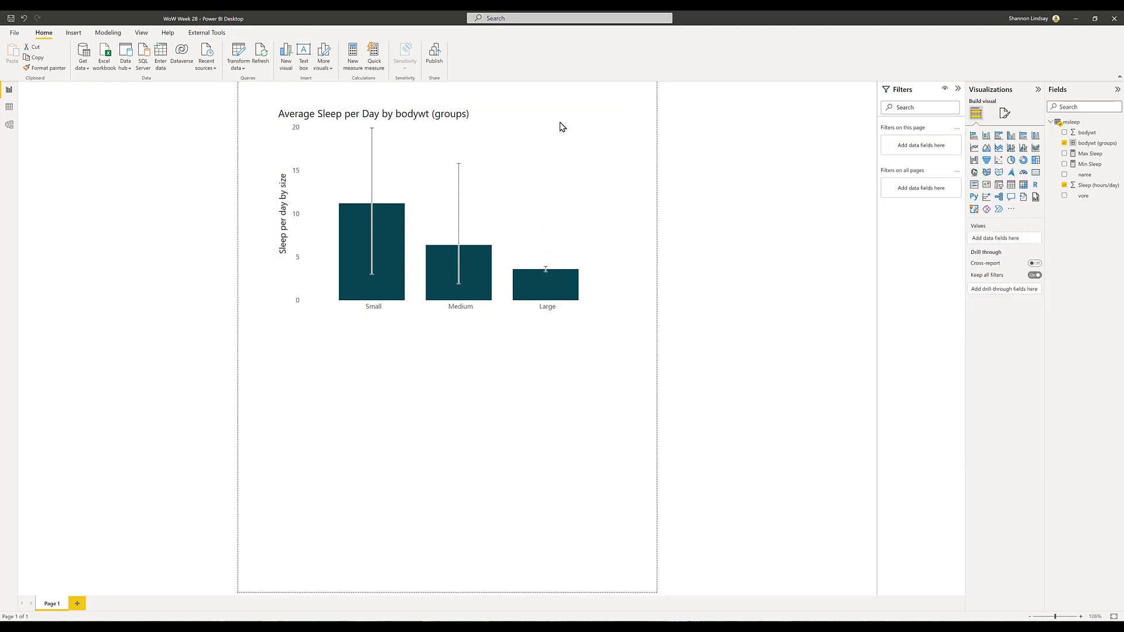
left_click(561, 126)
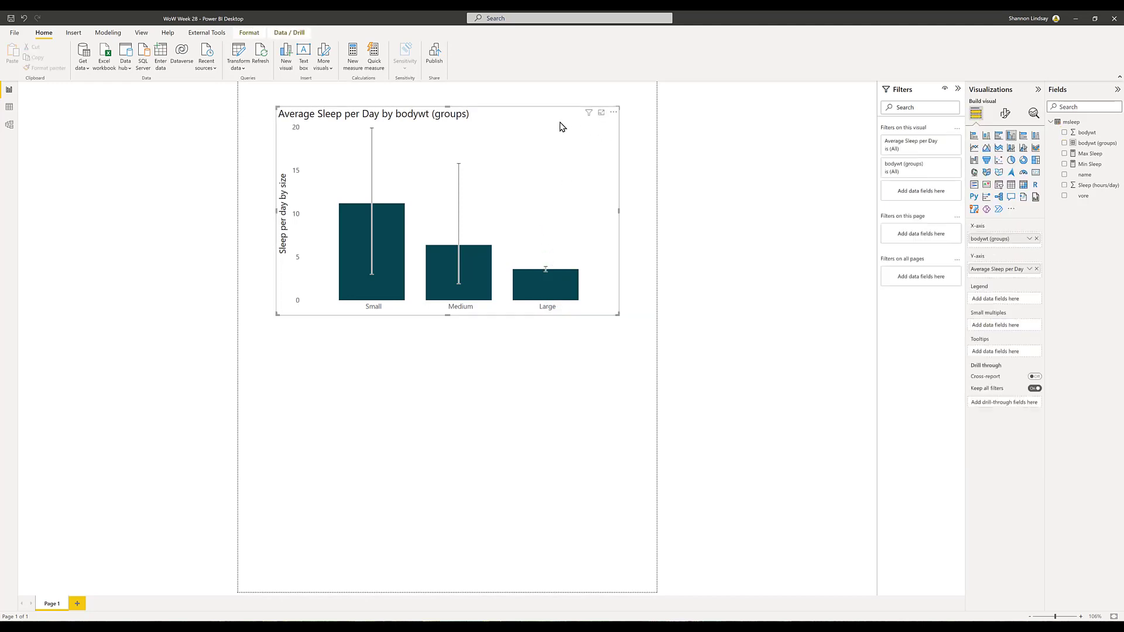
left_click(1034, 114)
left_click(988, 265)
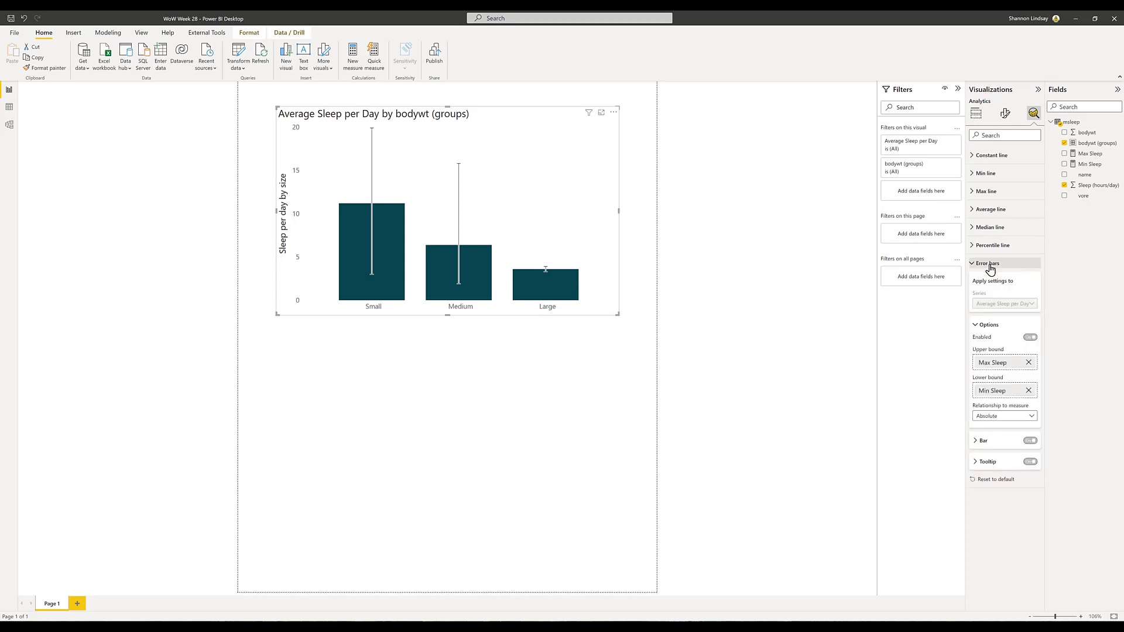
- Copy the size chart and place the pasted duplicate below the original
left_click(652, 332)
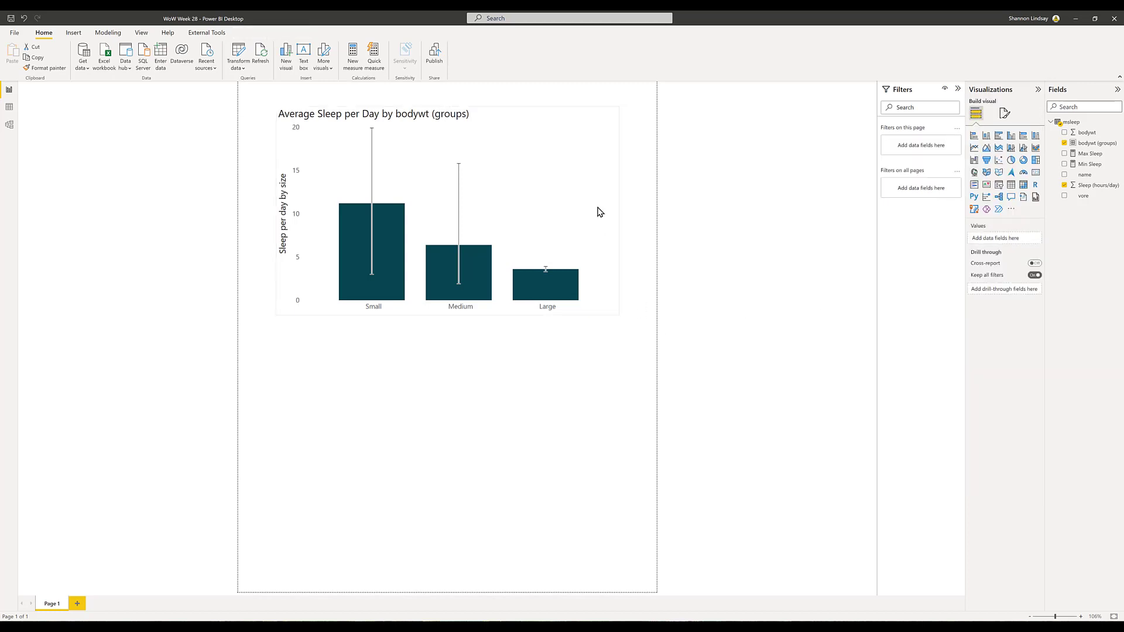
left_click(597, 212)
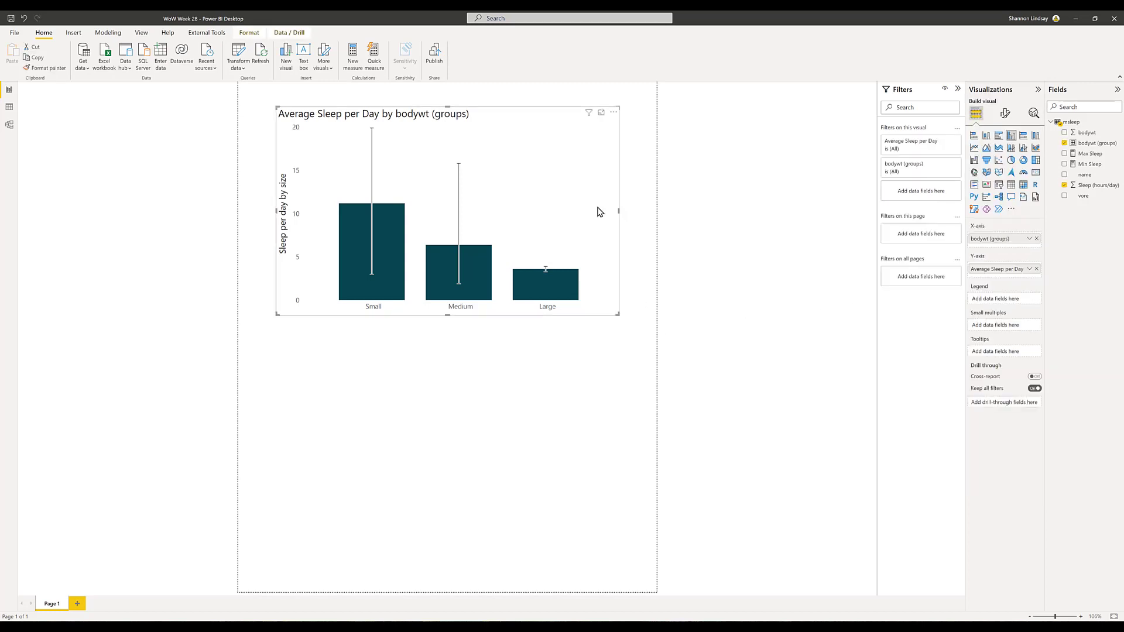
key("ctrl+c")
key("ctrl+v")
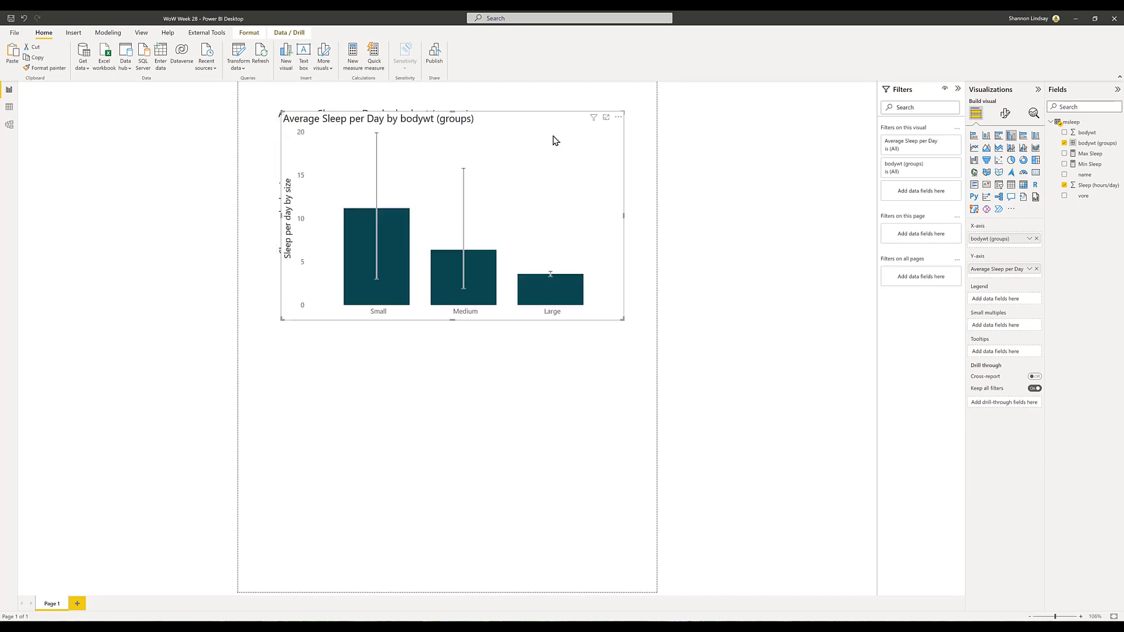
left_click_drag(550, 143, 544, 381)
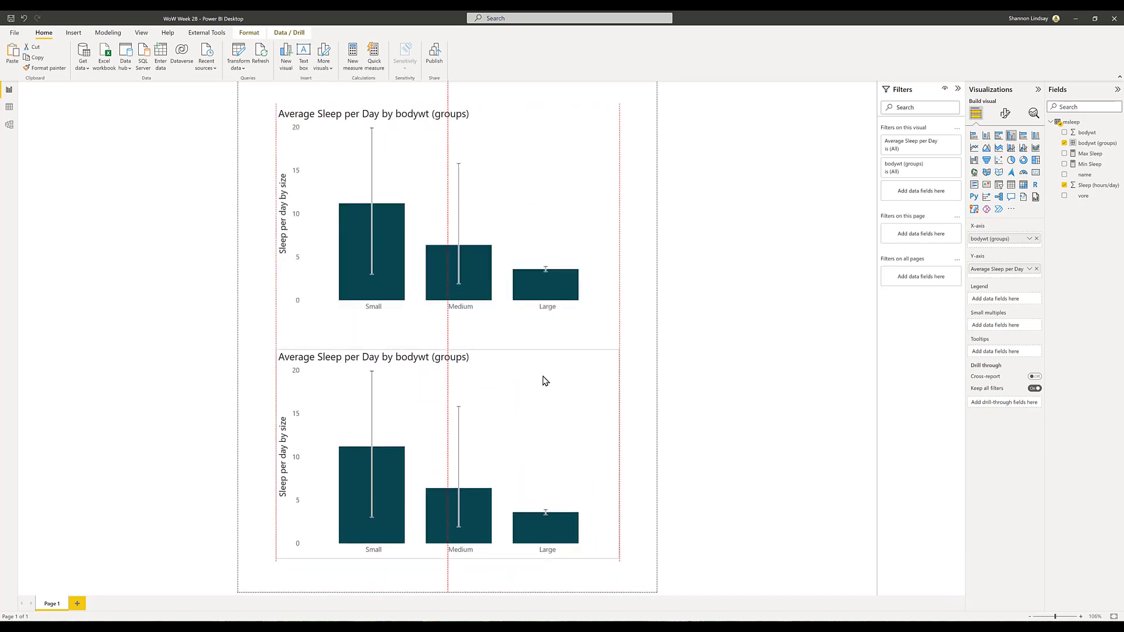
left_click(543, 381)
left_click(486, 144)
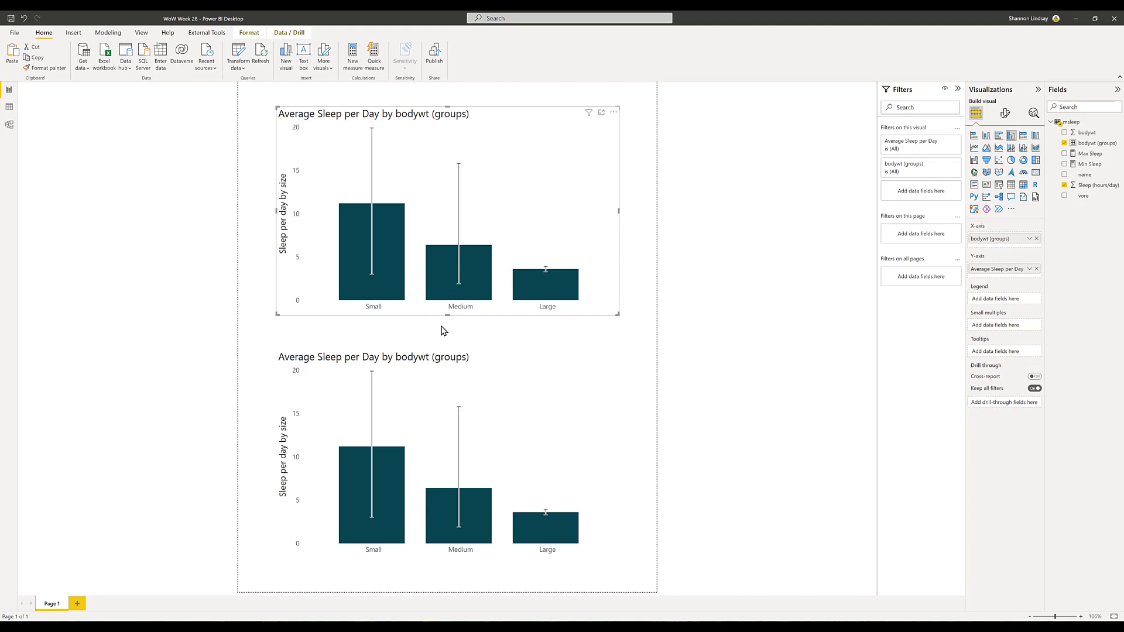
left_click(445, 366)
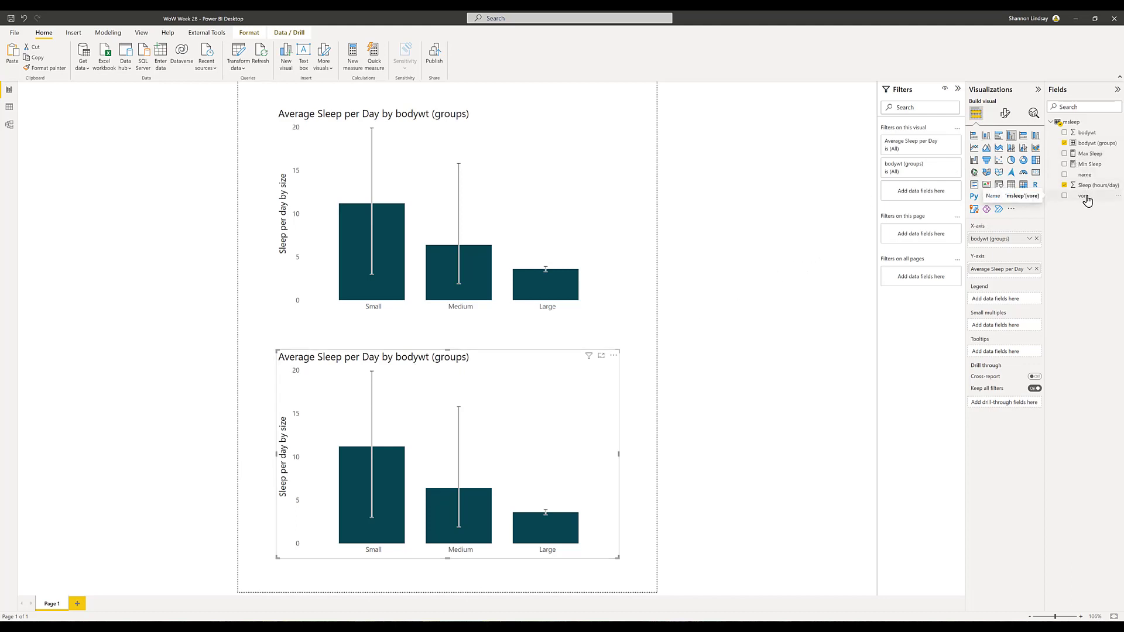
- Replace bodywt (groups) with vore on the lower chart's X-axis
left_click_drag(1006, 244, 996, 238)
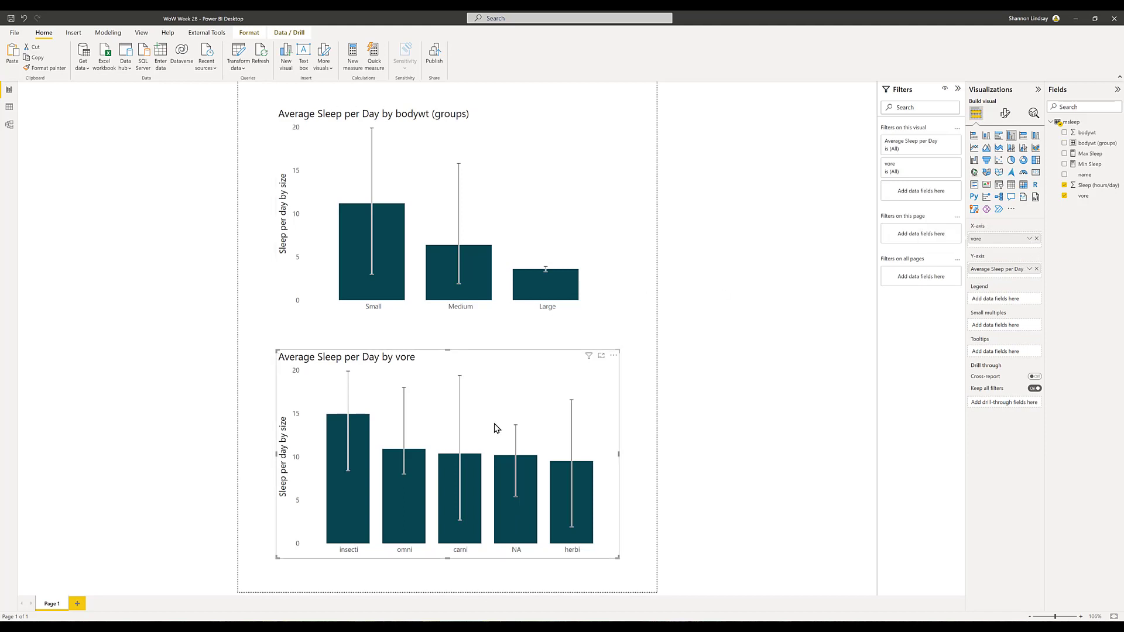
mouse_move(517, 520)
mouse_move(579, 518)
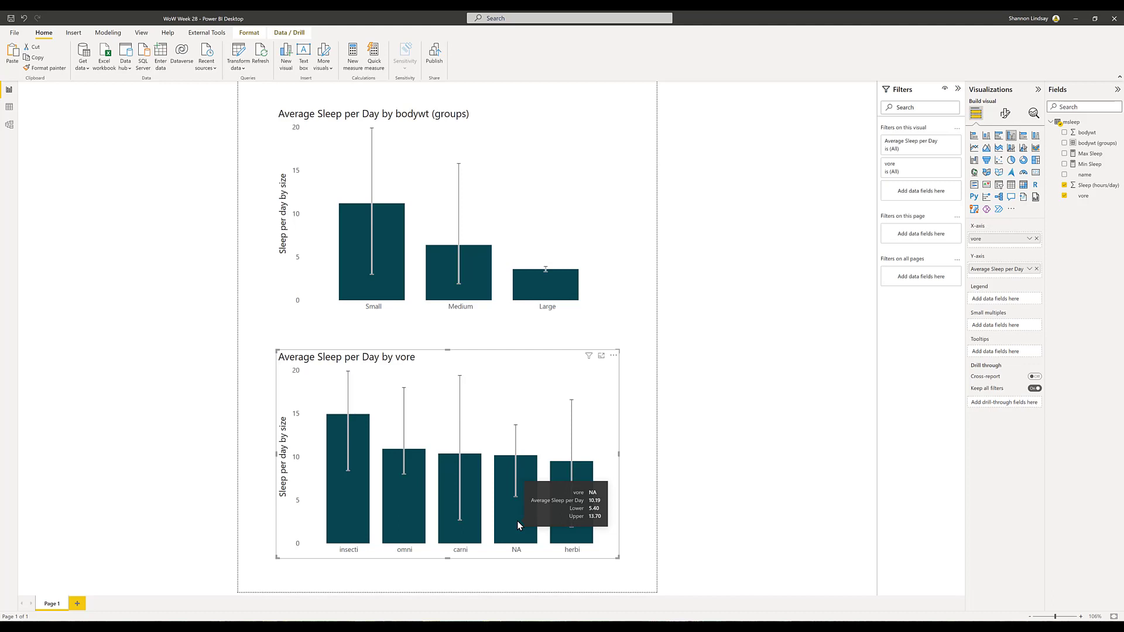
- Add a vore filter on all pages that includes every value except NA
left_click(644, 270)
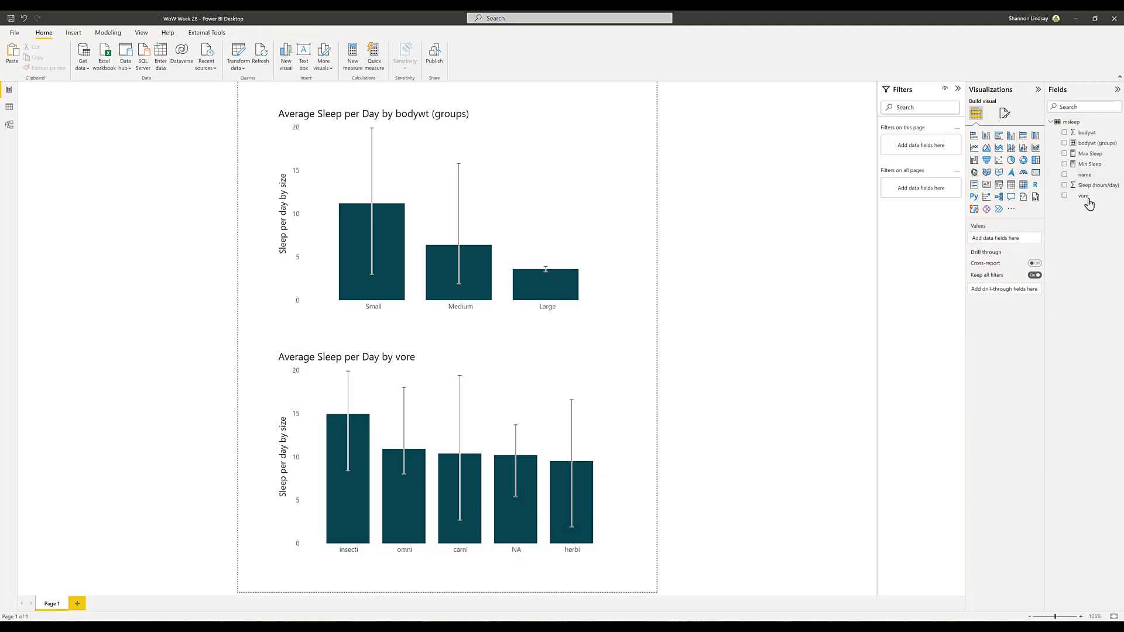
left_click_drag(1088, 202, 911, 197)
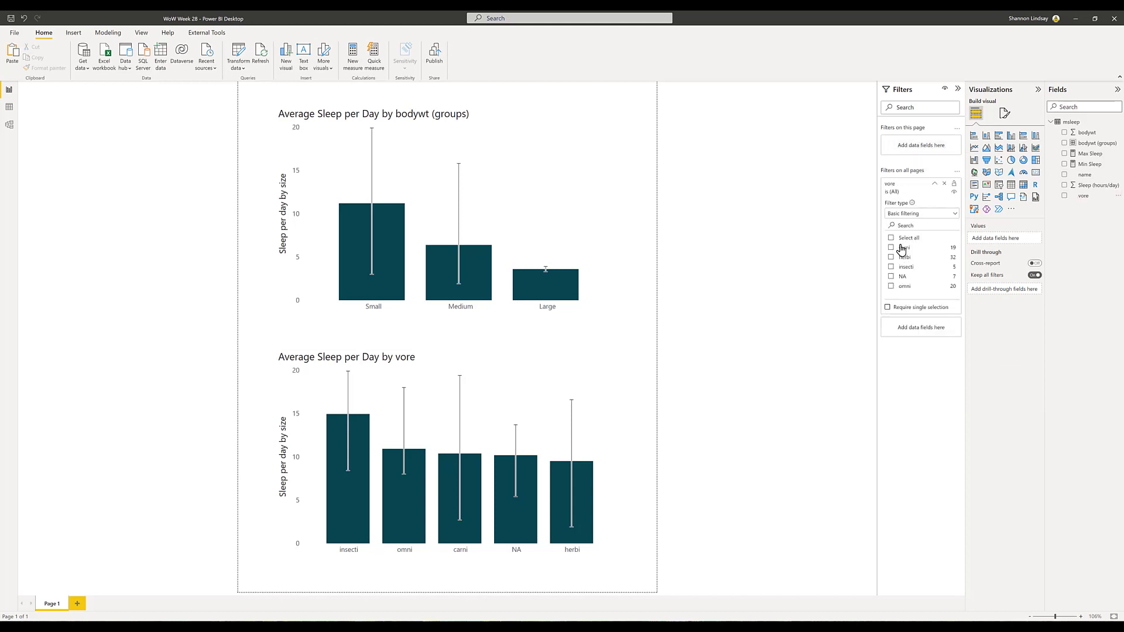
left_click(900, 248)
left_click(890, 239)
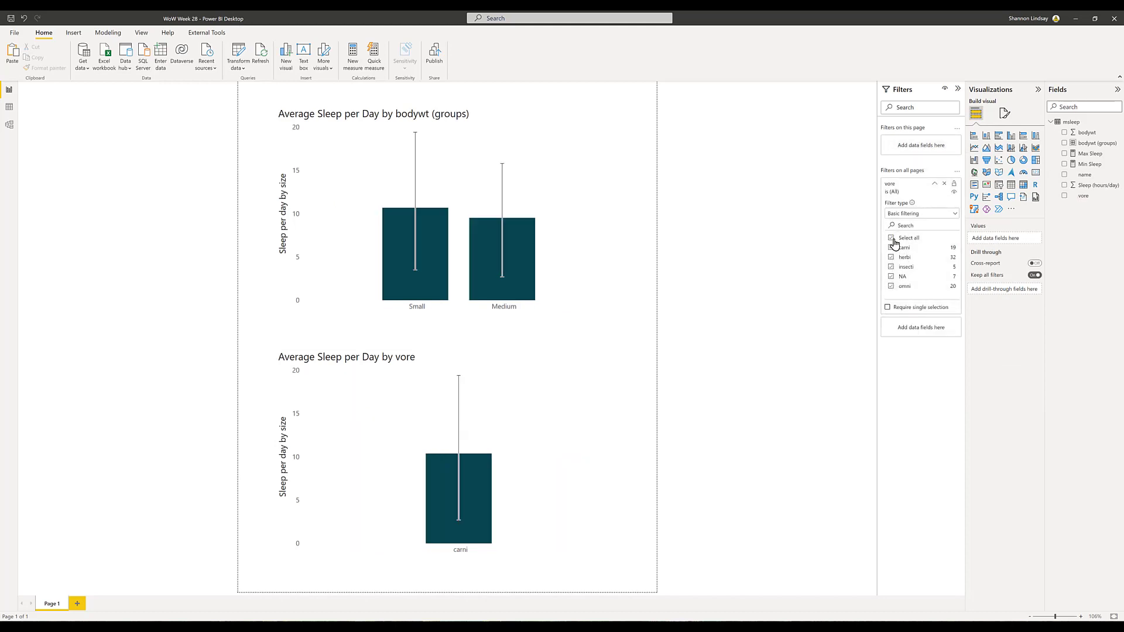
left_click(892, 277)
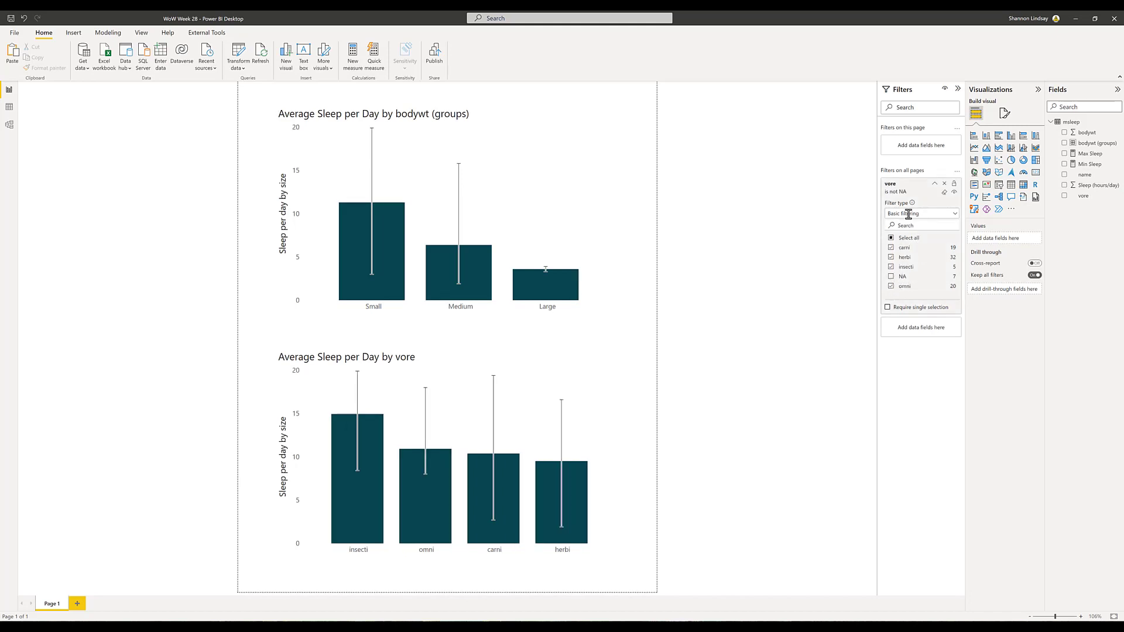
left_click(934, 184)
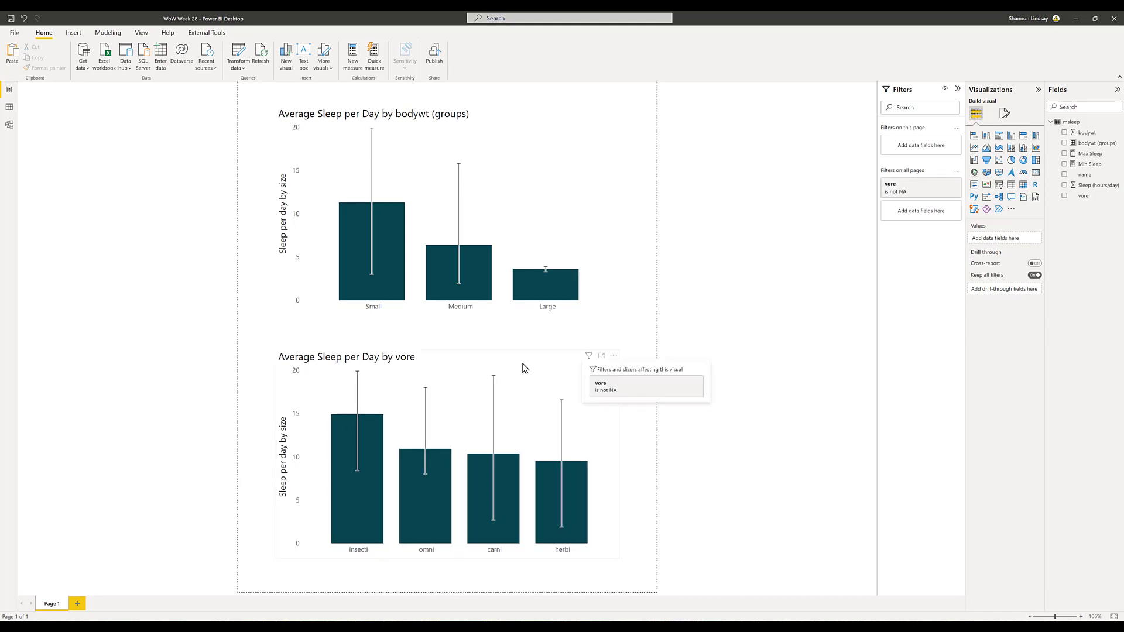
left_click(526, 362)
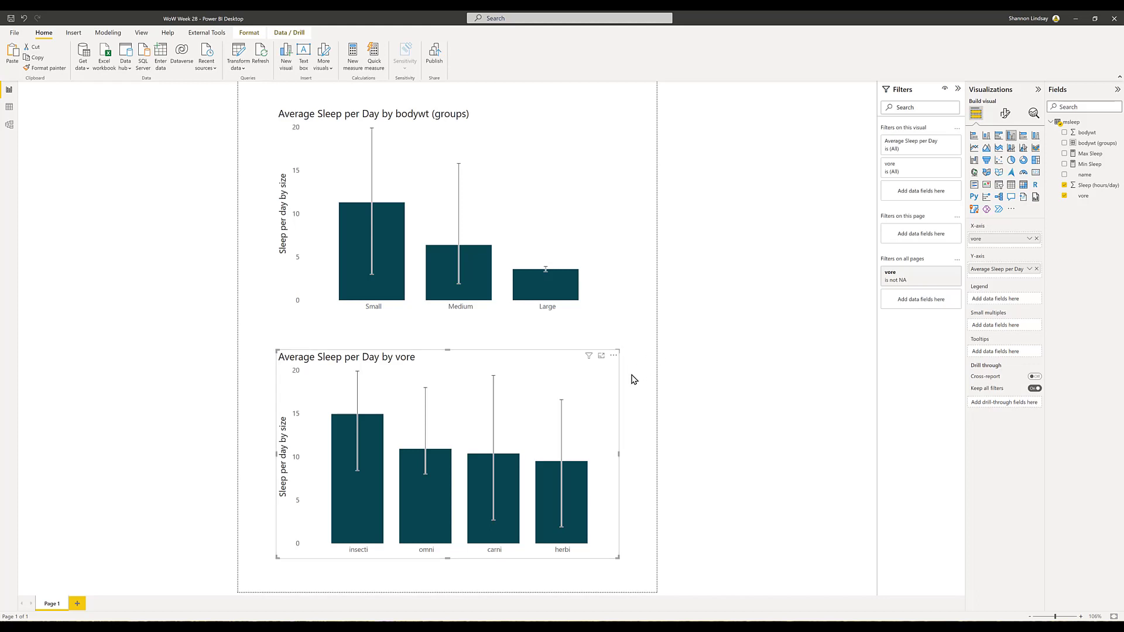
- Retitle the vore chart 'Sleep by Feeding Type'
left_click(1006, 114)
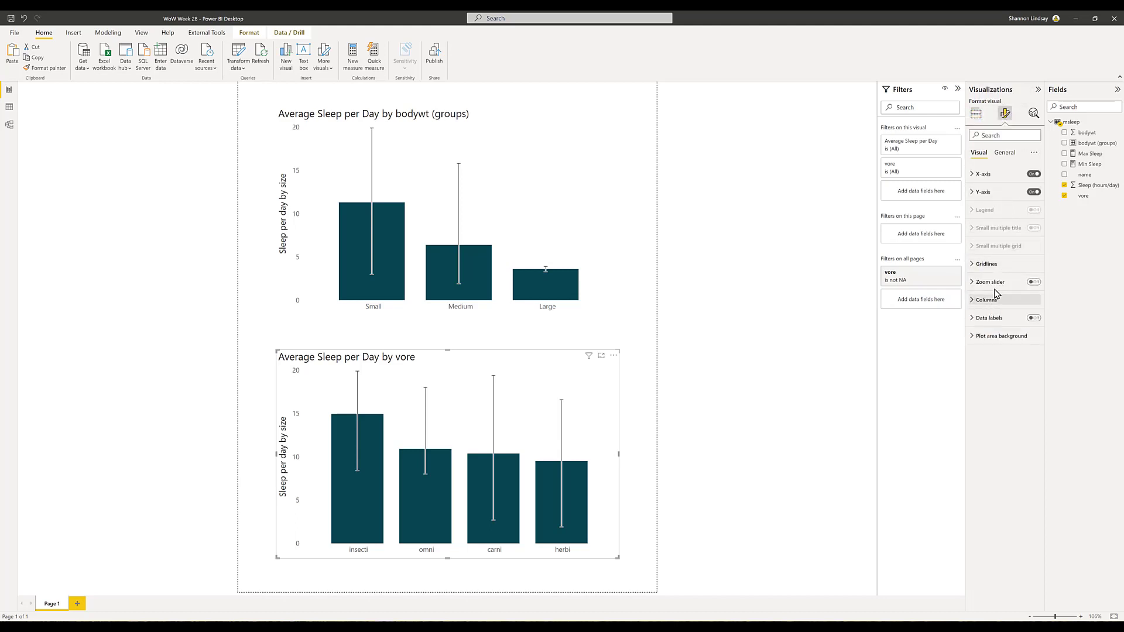
left_click(1012, 153)
left_click(981, 192)
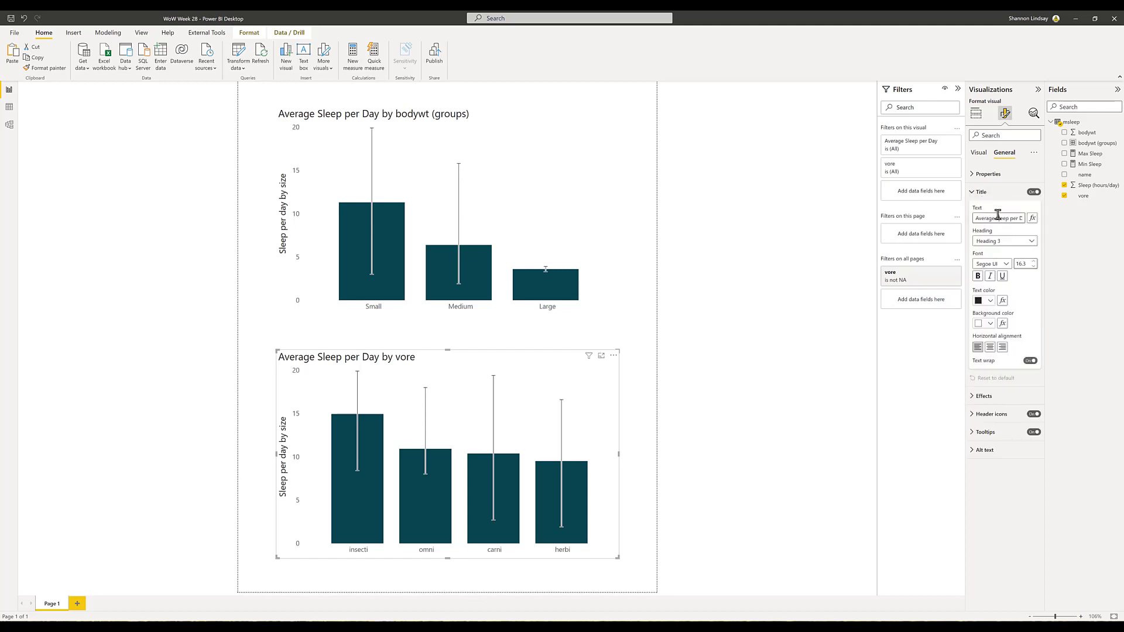
triple_click(1001, 217)
type("Ave")
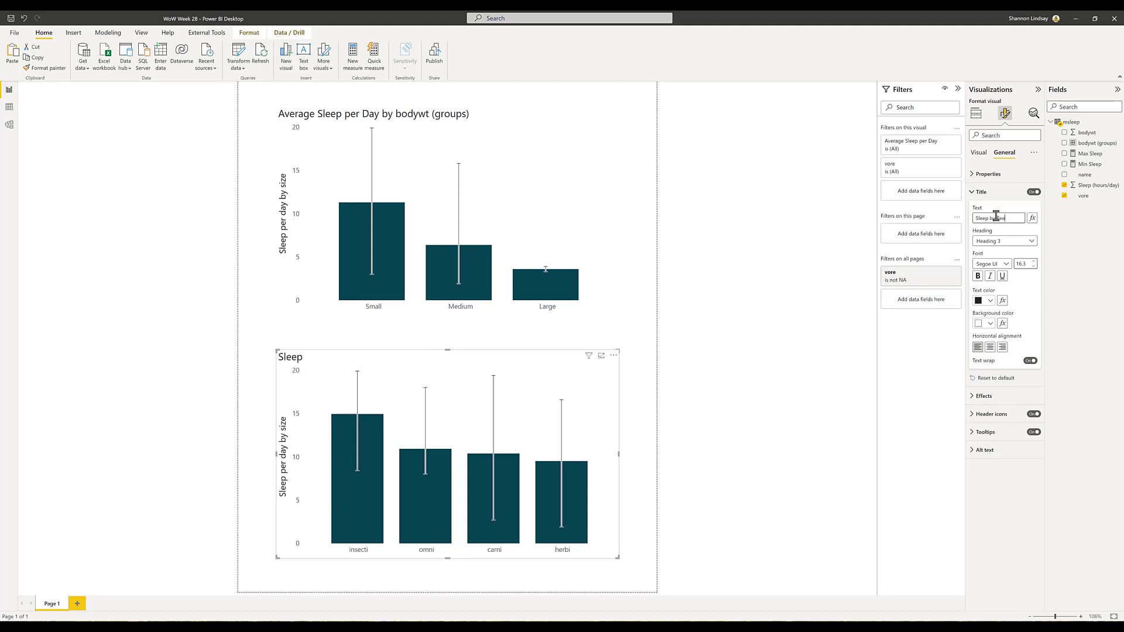
type("g Type")
key("Tab")
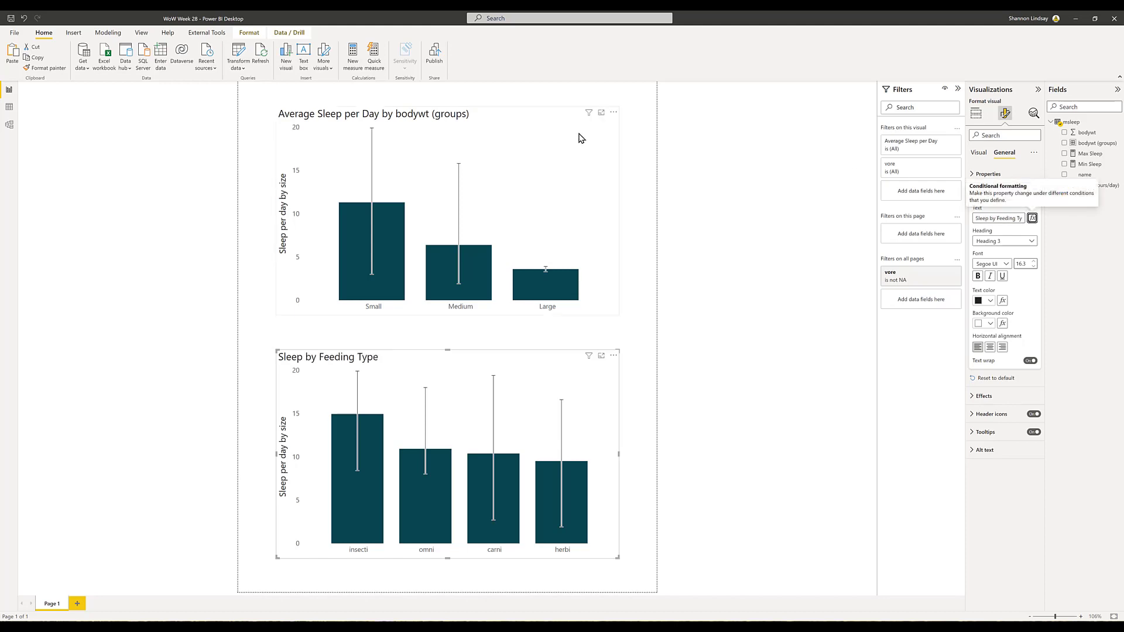
- Retitle the size chart 'Sleep by Size'
left_click(579, 138)
double_click(999, 218)
key("ctrl+a")
type("Sle")
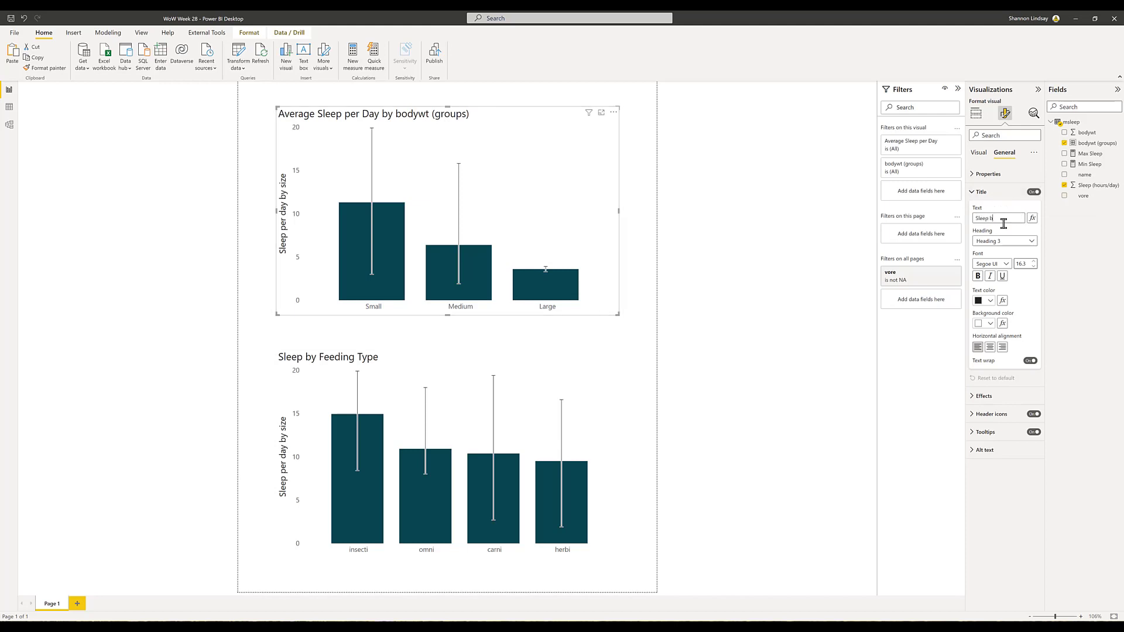
type("ep by Size")
key("Tab")
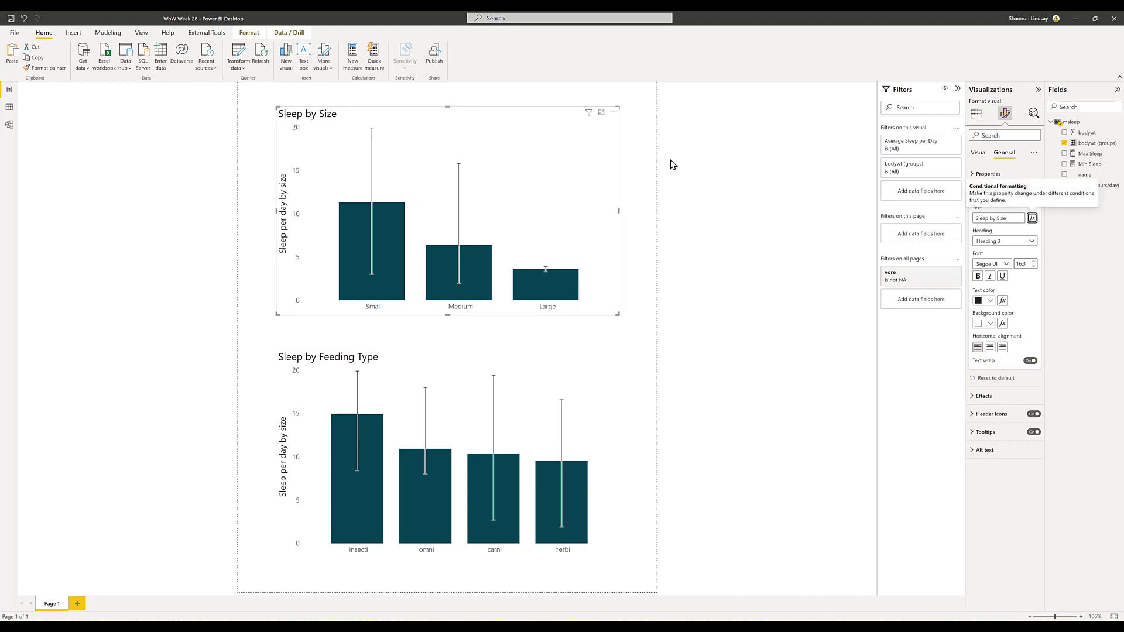
left_click(639, 235)
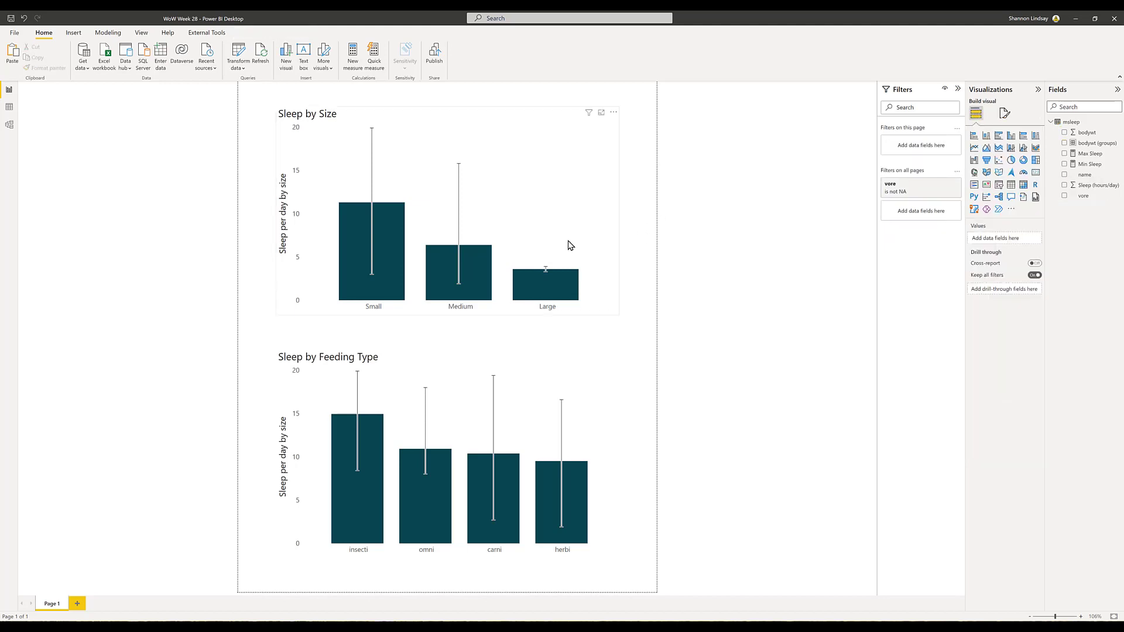
- Collapse the Filters and Visualizations panes
left_click(958, 89)
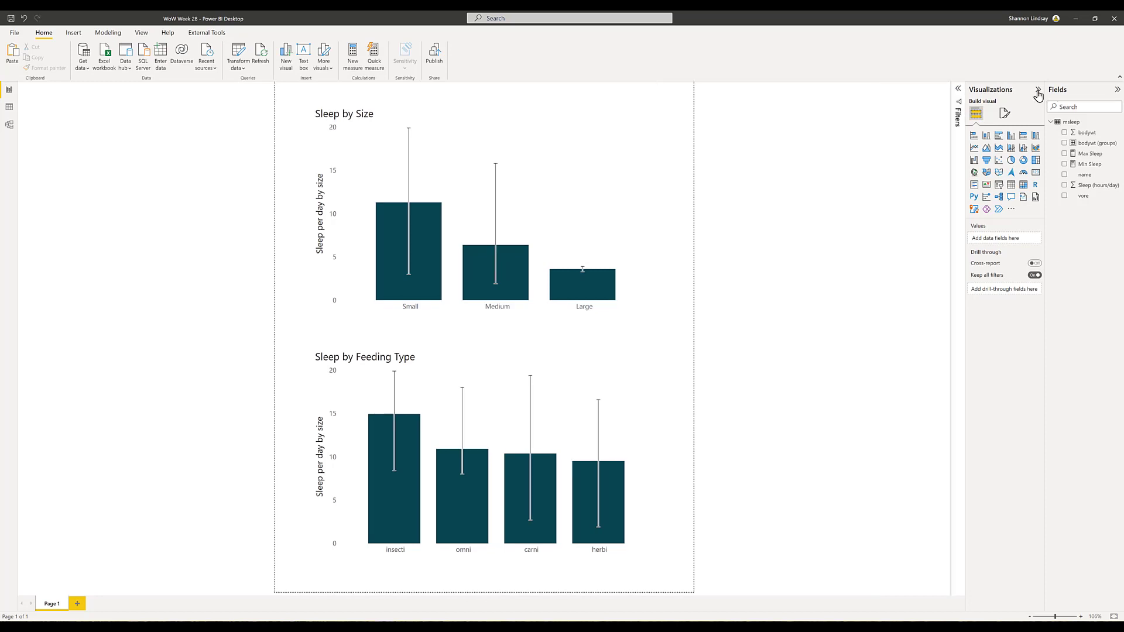
left_click(1037, 91)
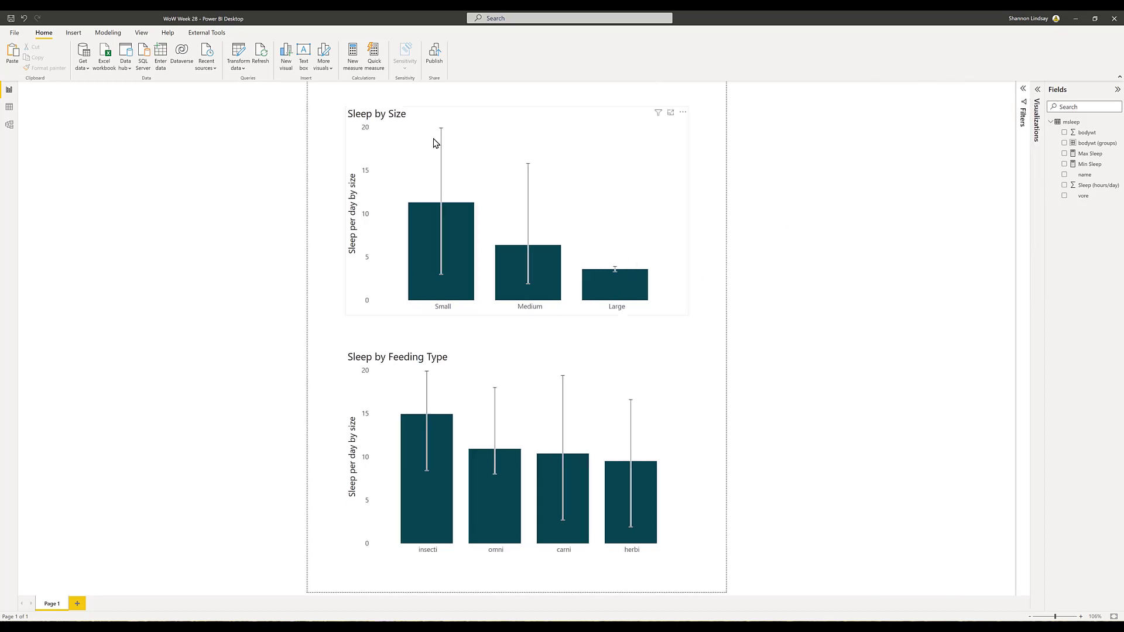